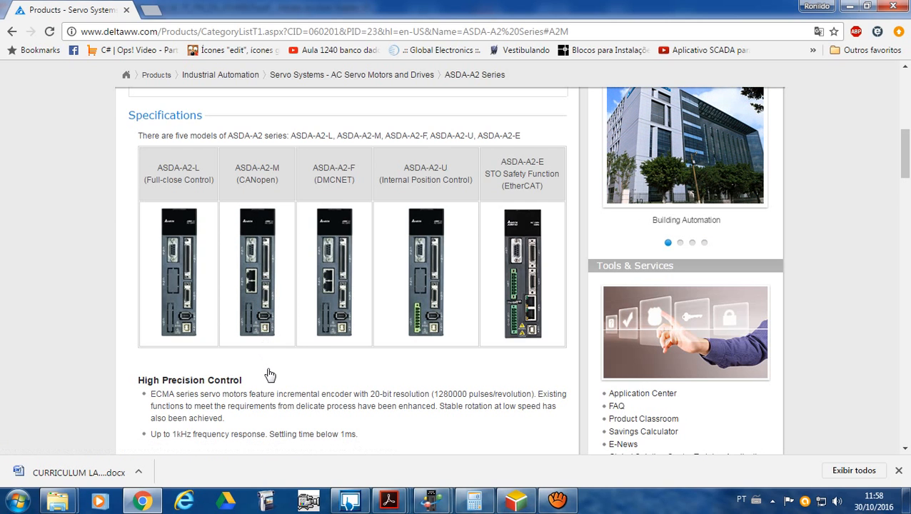
Step: Switch to Delta ASDA-Soft and open the Data Array Editor of the Capture/Compare function
mouse_move(433, 504)
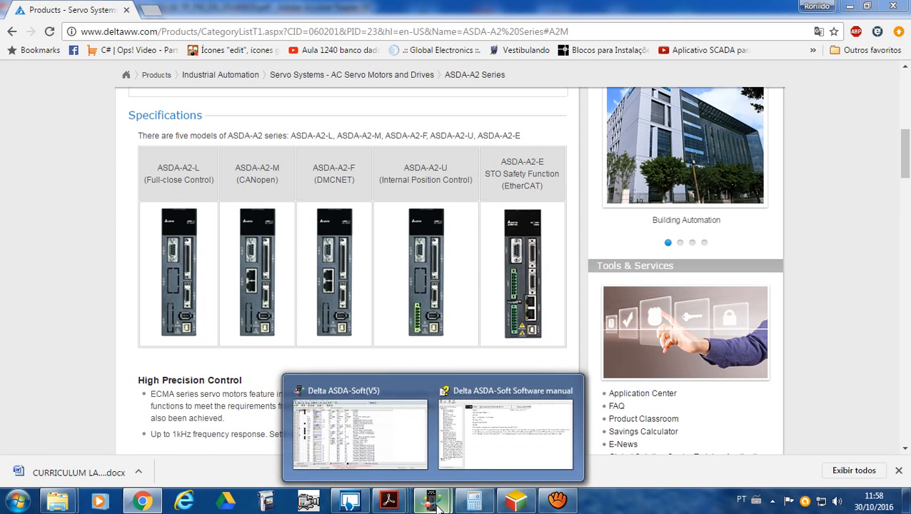
left_click(394, 444)
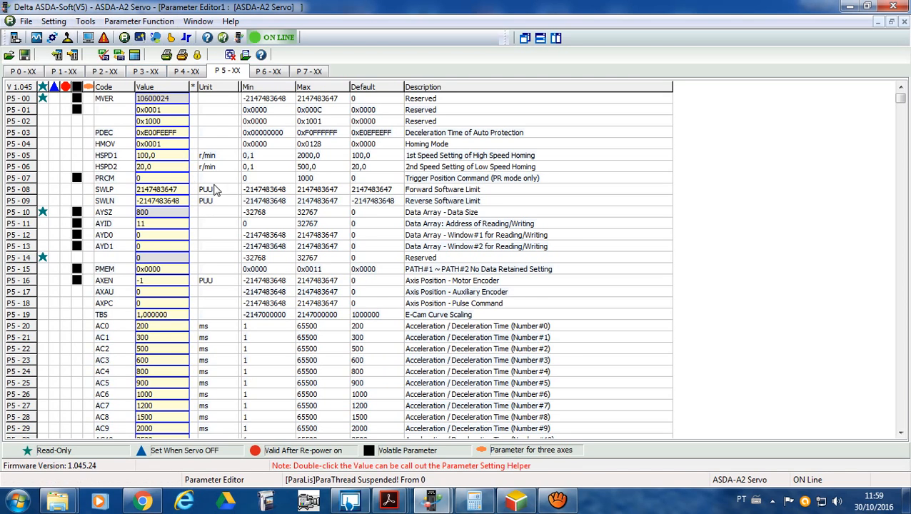
left_click(187, 38)
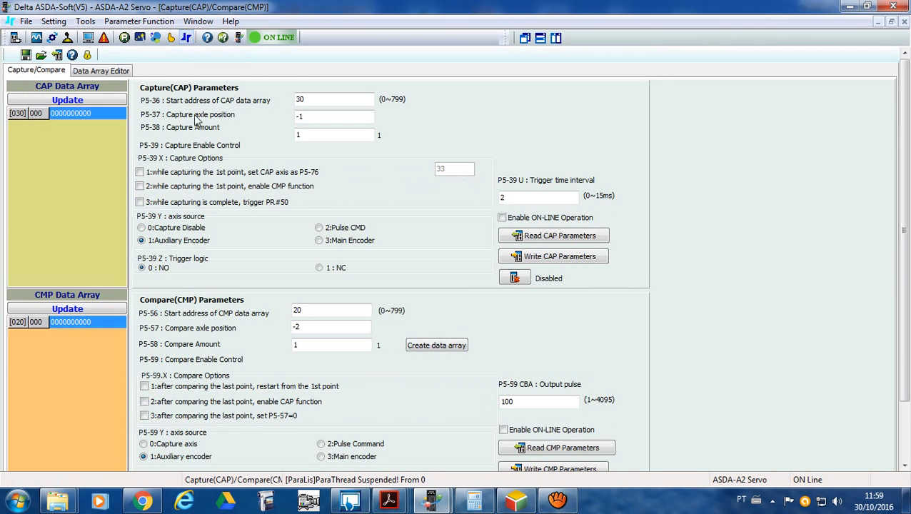
left_click(115, 73)
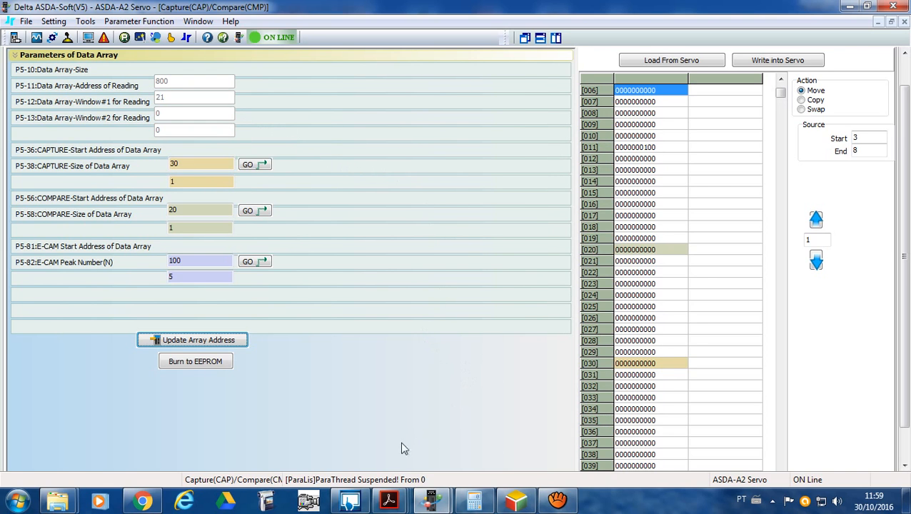
Step: Switch to ASDA_A2_ManualV4_0.pdf in Adobe Acrobat Reader and read section 7.2.2 on the data array and parameters P5-10 to P5-13
left_click(389, 501)
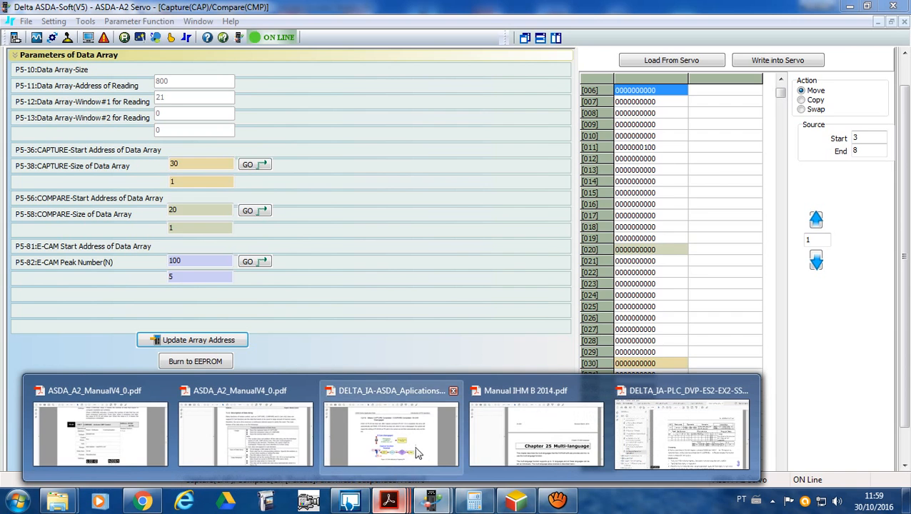
left_click(417, 453)
left_click(395, 504)
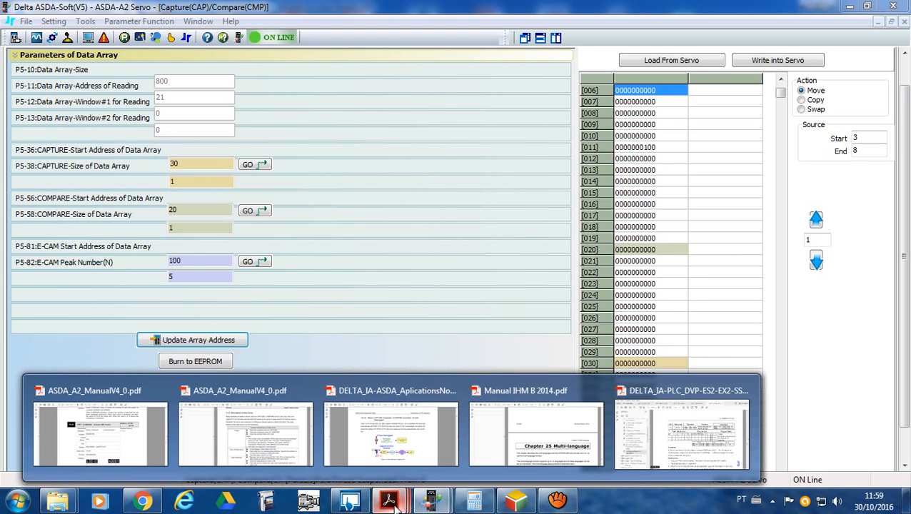
left_click(289, 440)
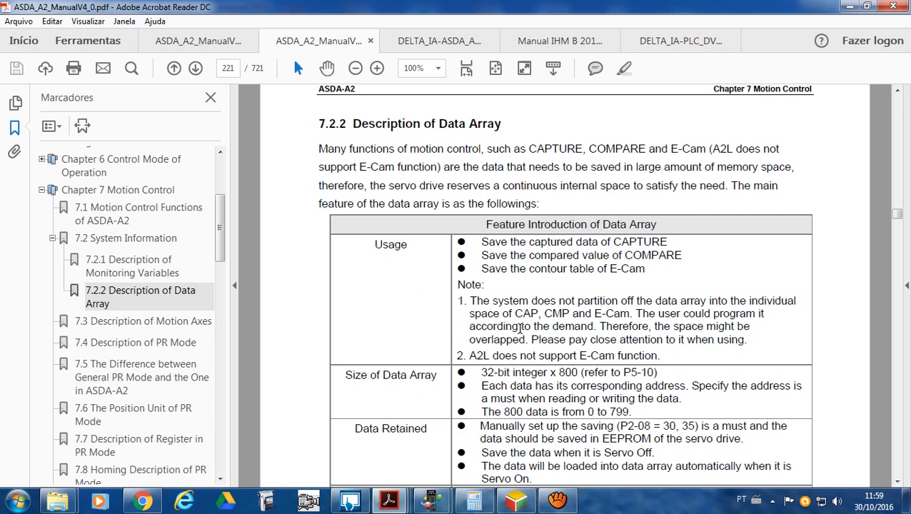
scroll(520, 328, "down", 1)
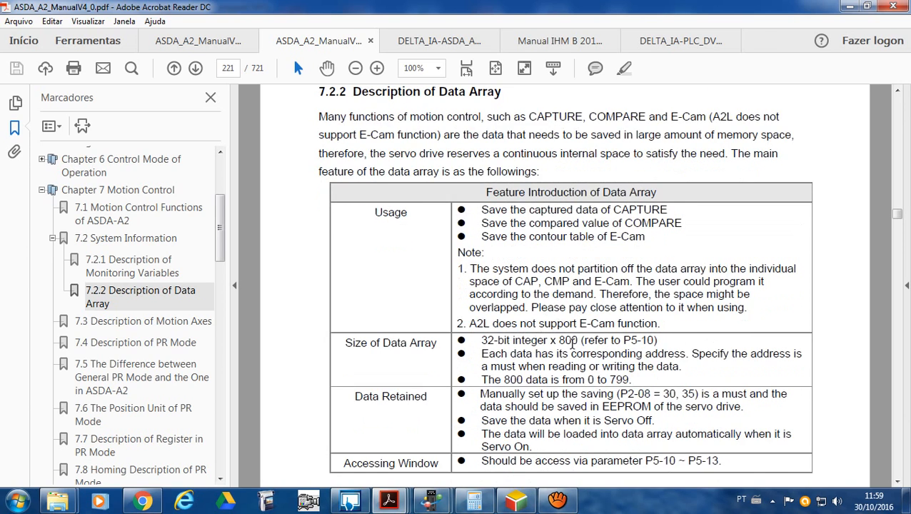
scroll(572, 343, "down", 2)
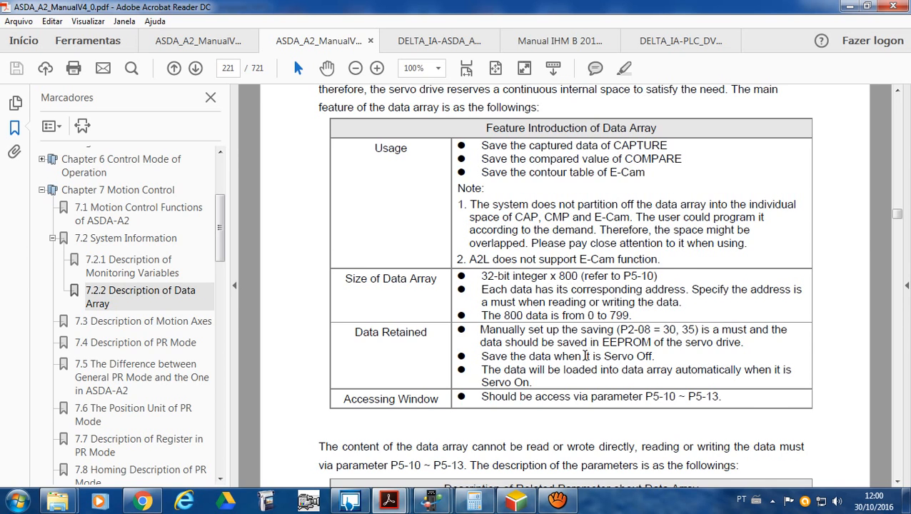
scroll(585, 354, "down", 1)
scroll(586, 355, "down", 4)
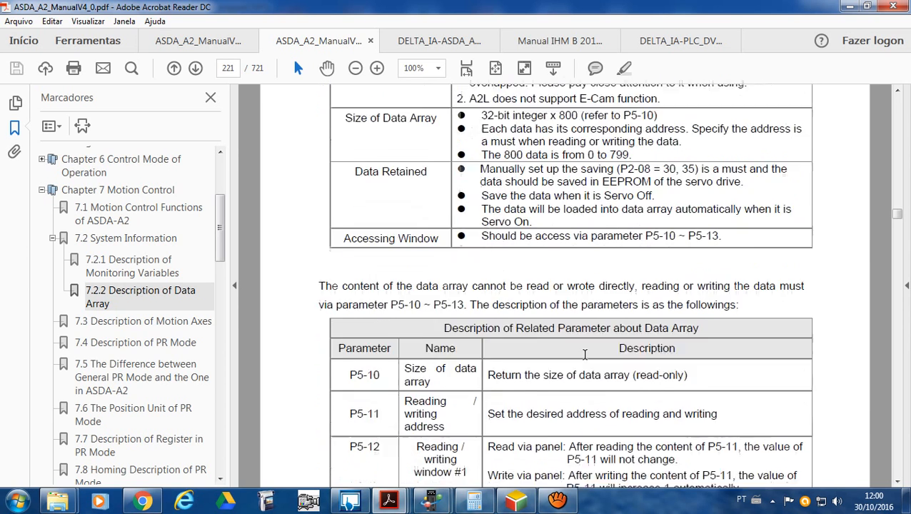
scroll(585, 354, "down", 2)
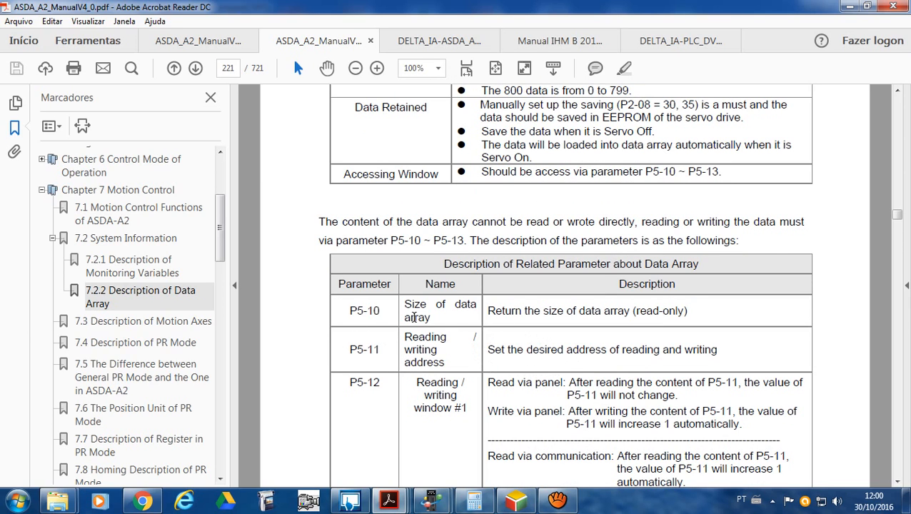
scroll(364, 413, "down", 6)
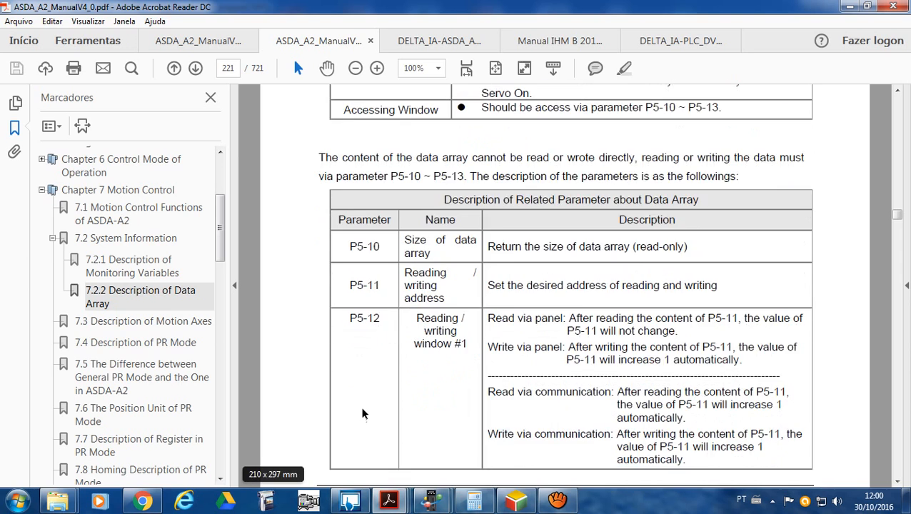
scroll(365, 414, "down", 2)
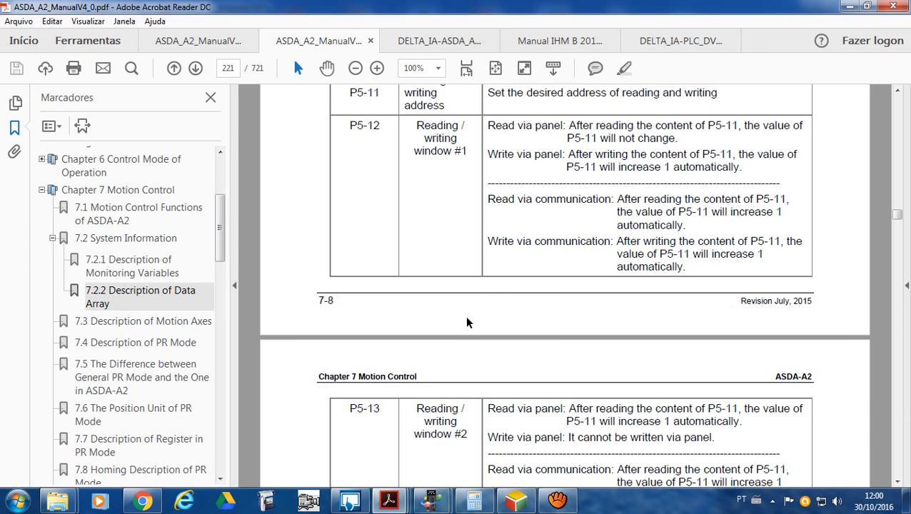
scroll(466, 327, "up", 3)
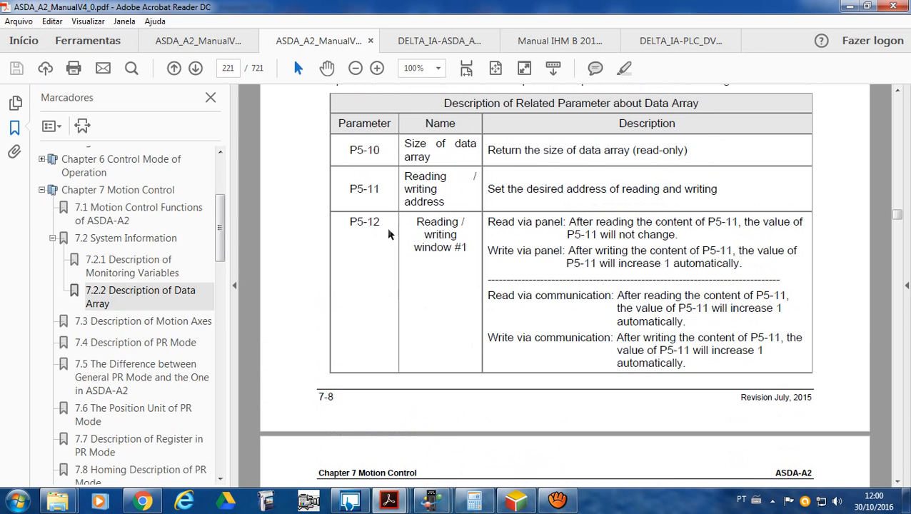
Step: Return to Delta ASDA-Soft, review the P5 data array parameters, and examine the Data Array Editor's table from address 000
mouse_move(433, 502)
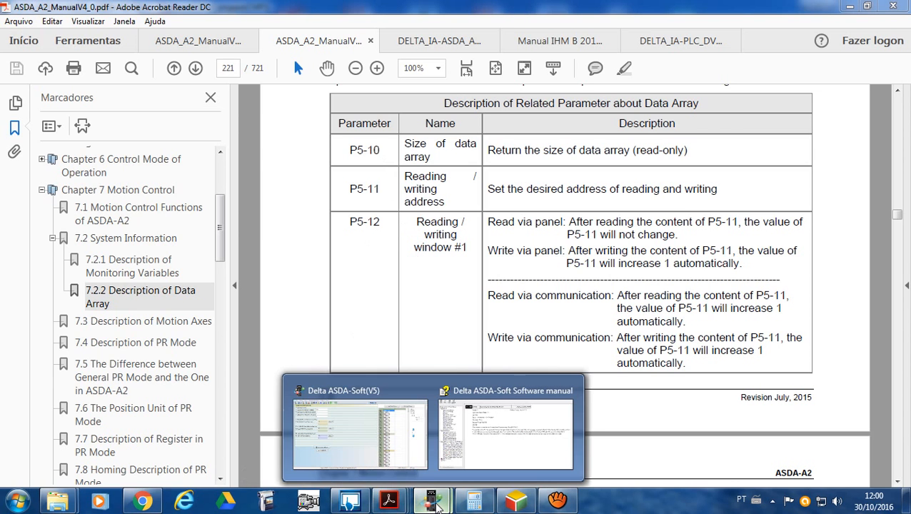
left_click(388, 436)
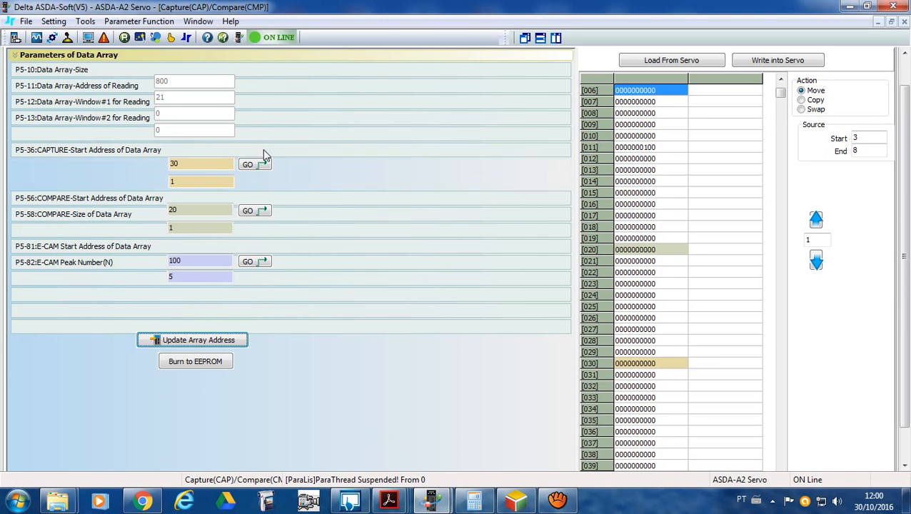
left_click(124, 37)
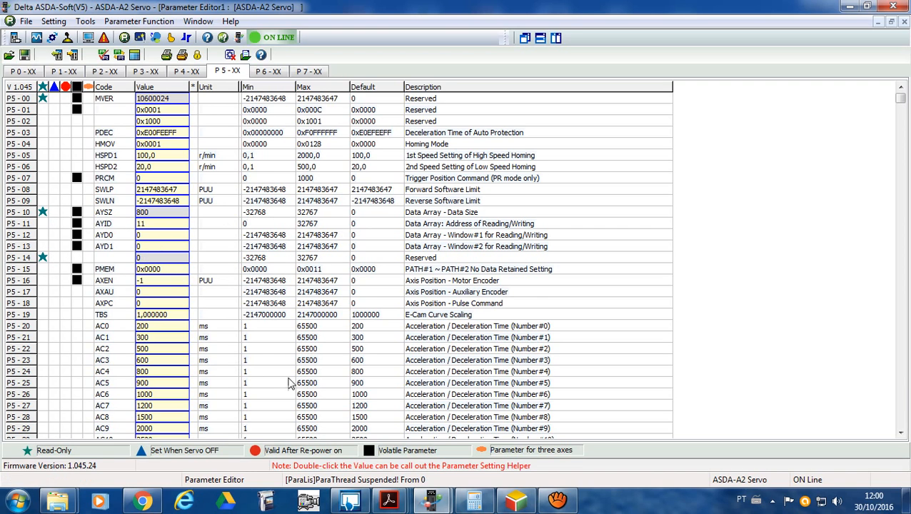
left_click(186, 37)
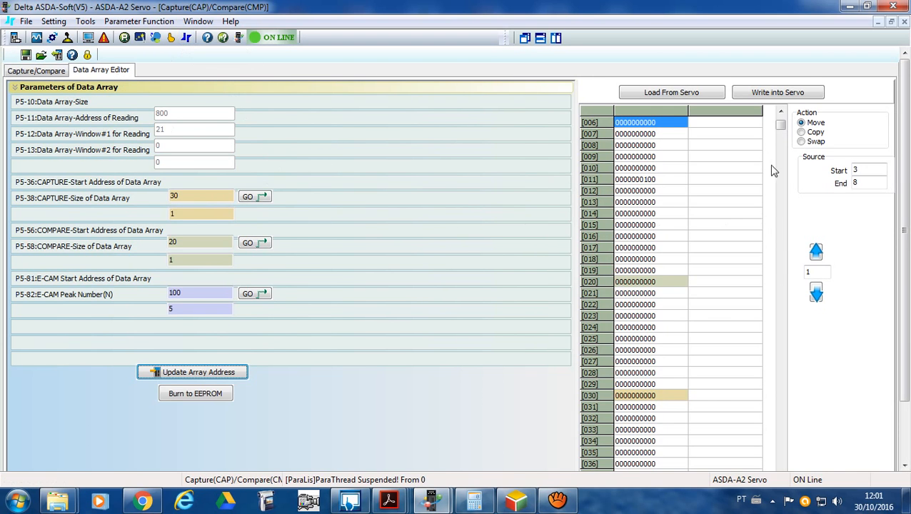
left_click_drag(782, 125, 783, 74)
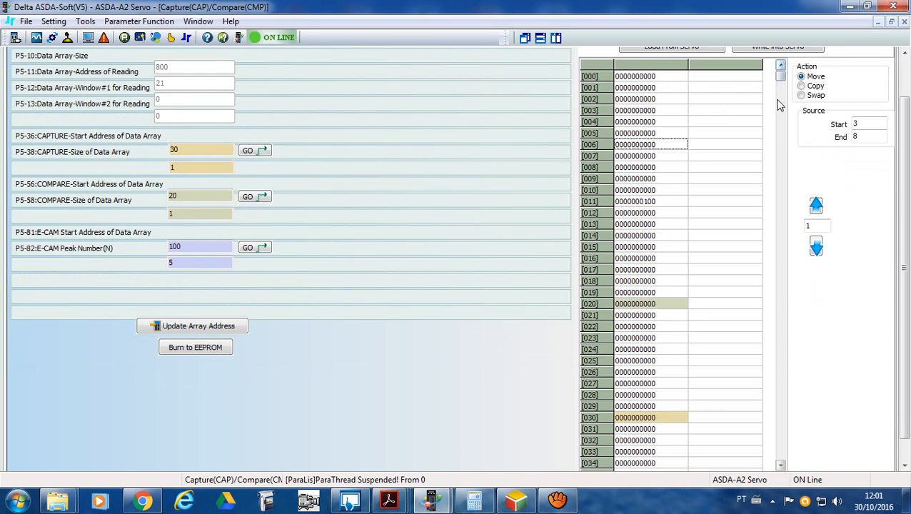
left_click_drag(909, 152, 906, 136)
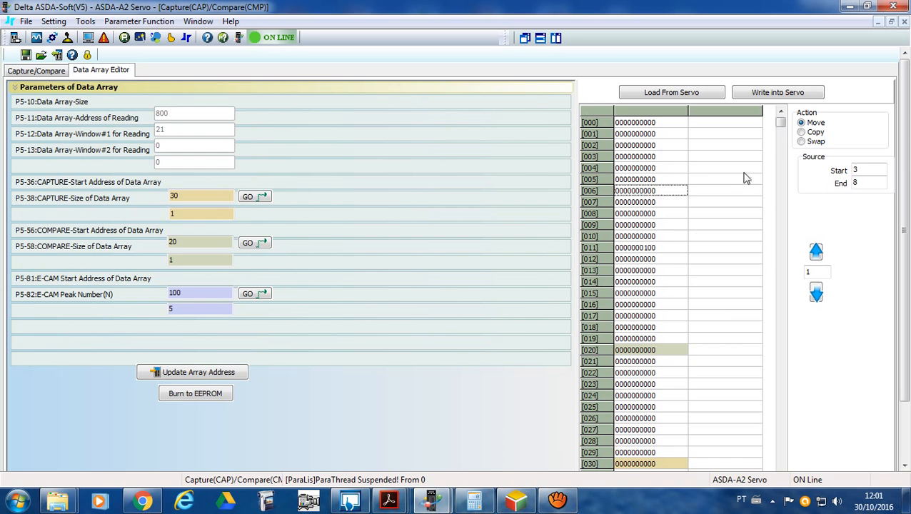
Step: Switch to DOPSoft, simulate the HMI project with the offered COM port mapping, and view the simulator screen containing P5-10 and P5-11
left_click(350, 501)
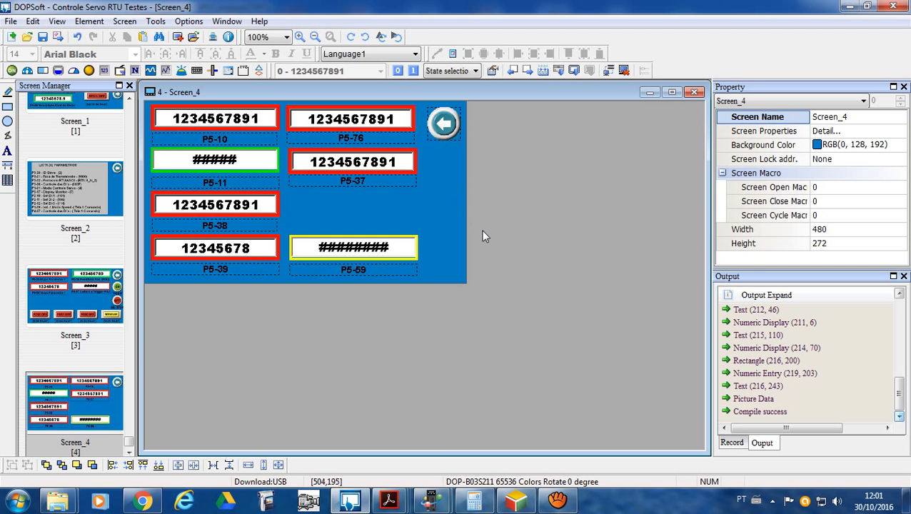
left_click(608, 70)
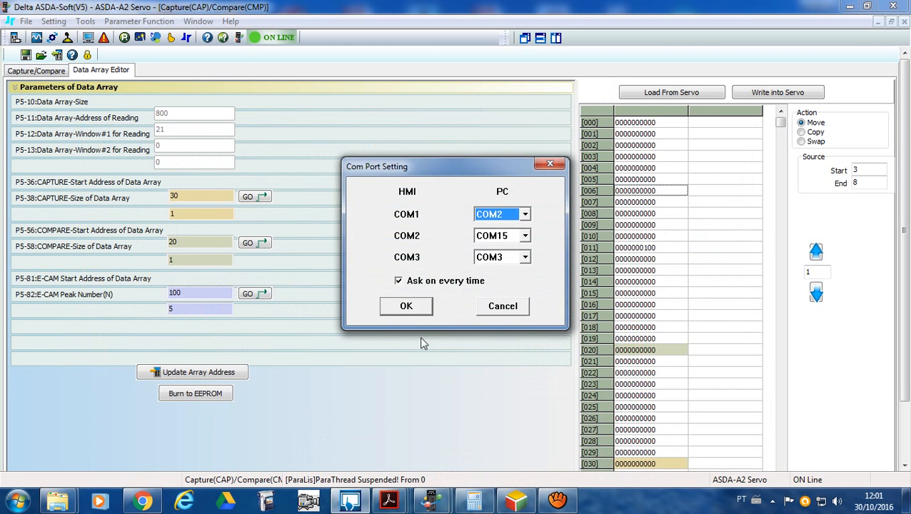
left_click(407, 307)
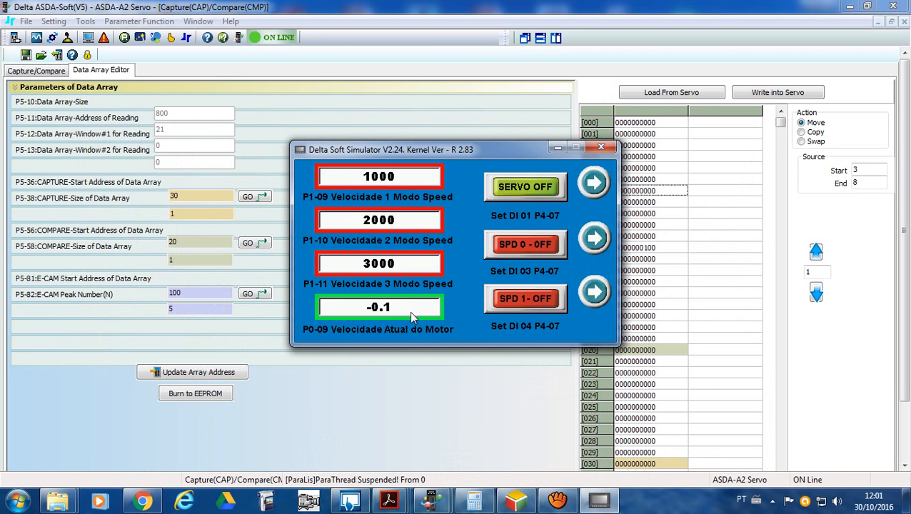
left_click(592, 293)
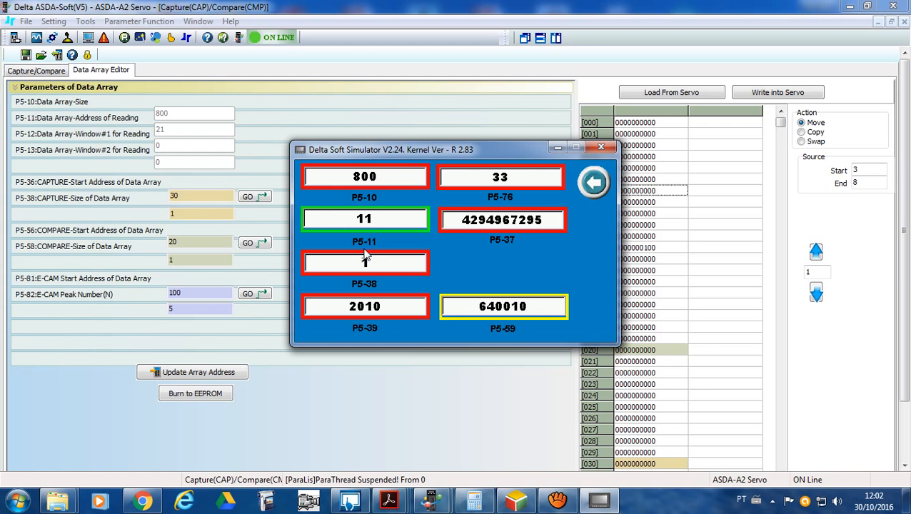
left_click(557, 147)
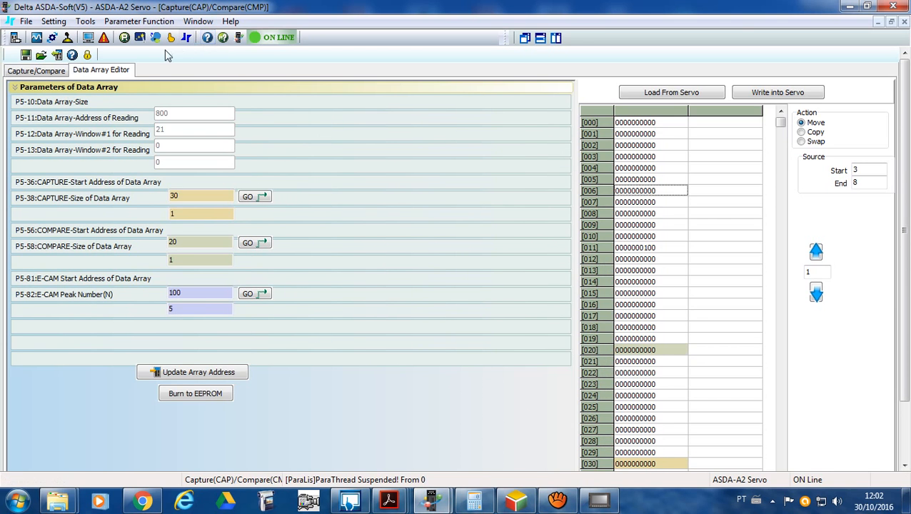
Step: Set P5-12, Data Array Window#1 for Reading/Writing, to 100 in the Parameter Editor and write it to the servo
left_click(124, 37)
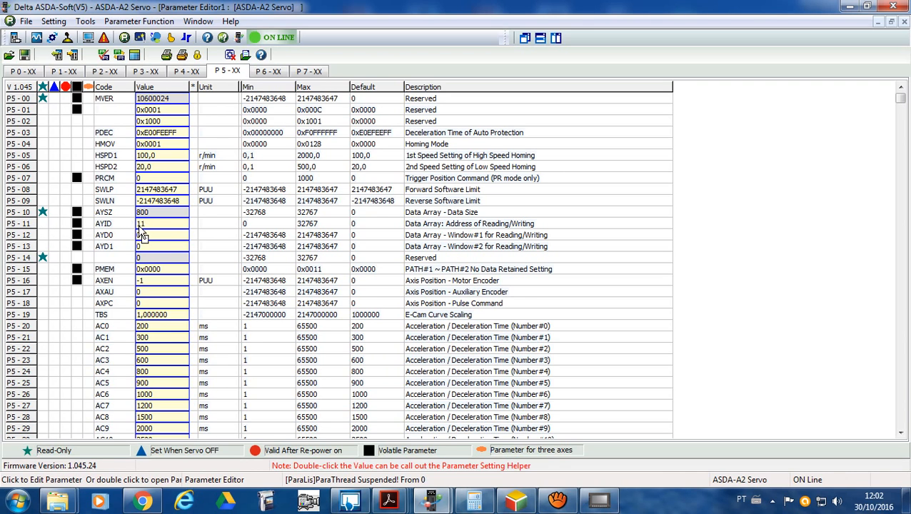
left_click(173, 236)
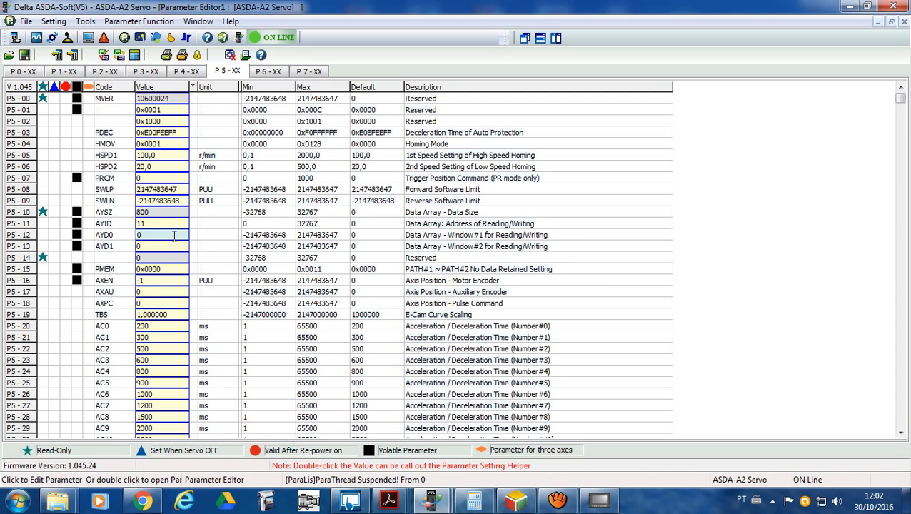
double_click(174, 236)
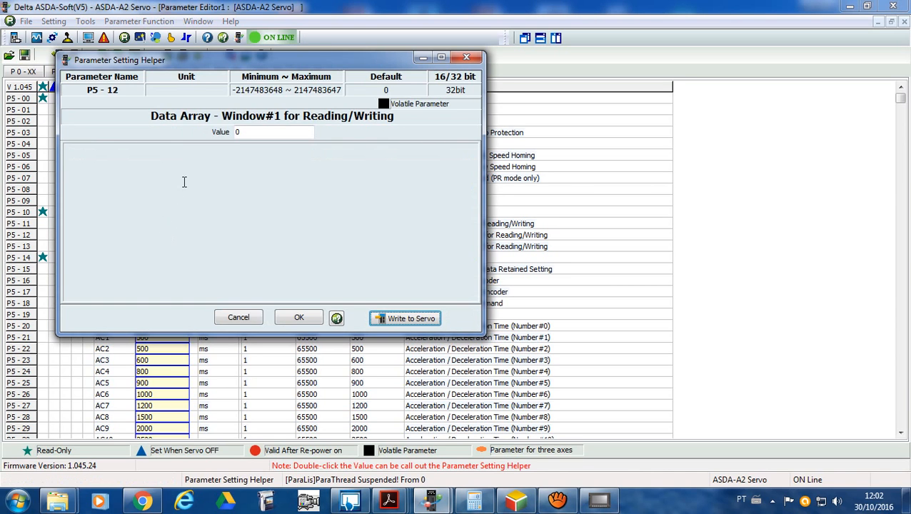
left_click_drag(247, 134, 209, 135)
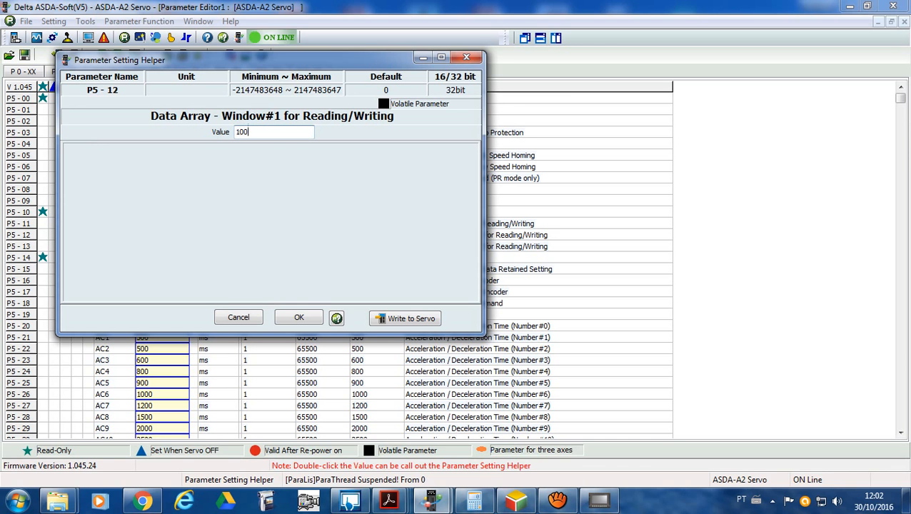
left_click(412, 320)
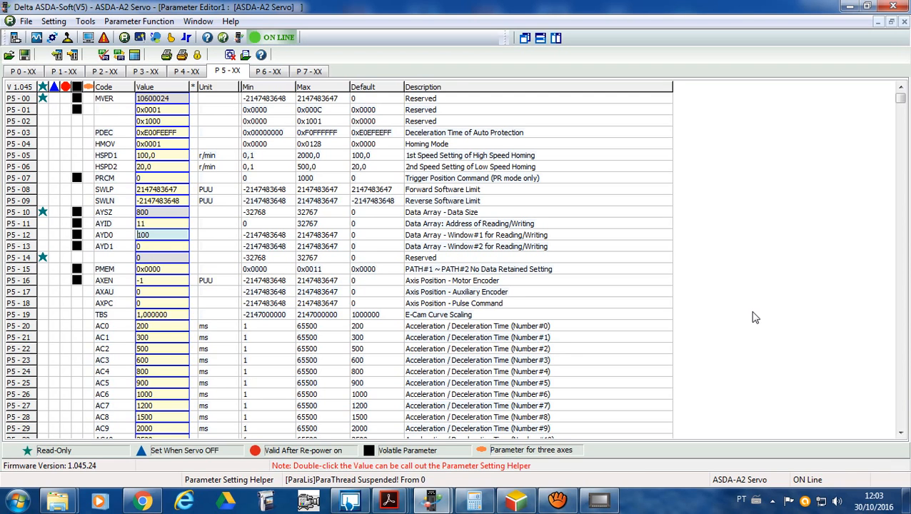
Step: Check P5-11 on the HMI simulator, and reload the Parameter Editor's values from the servo, showing the P5 group
left_click(598, 500)
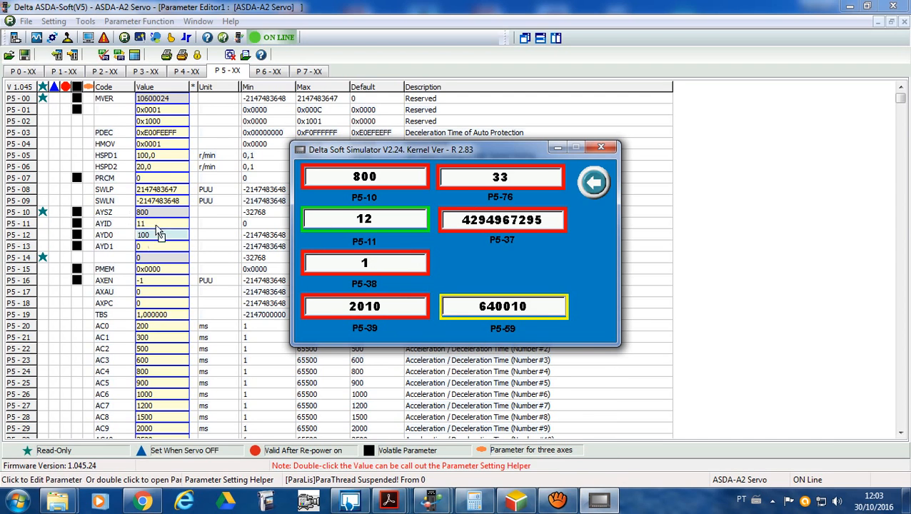
left_click(555, 149)
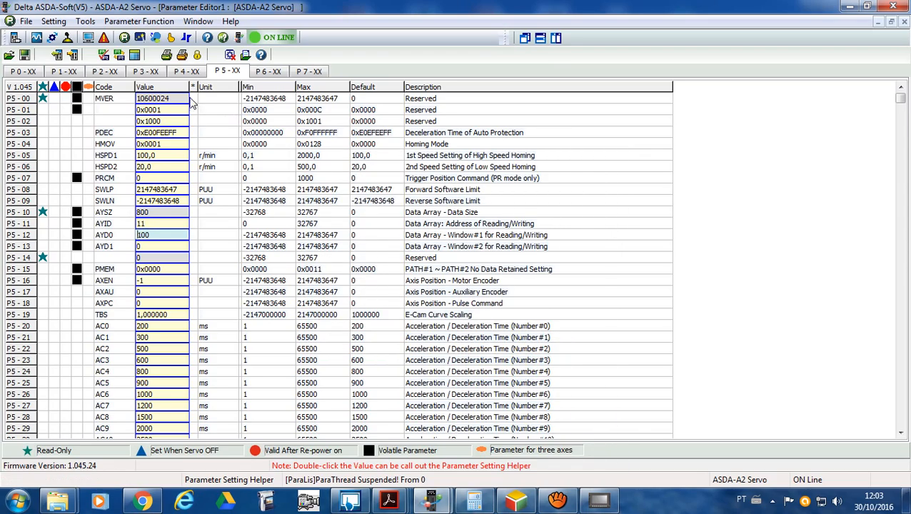
left_click(56, 56)
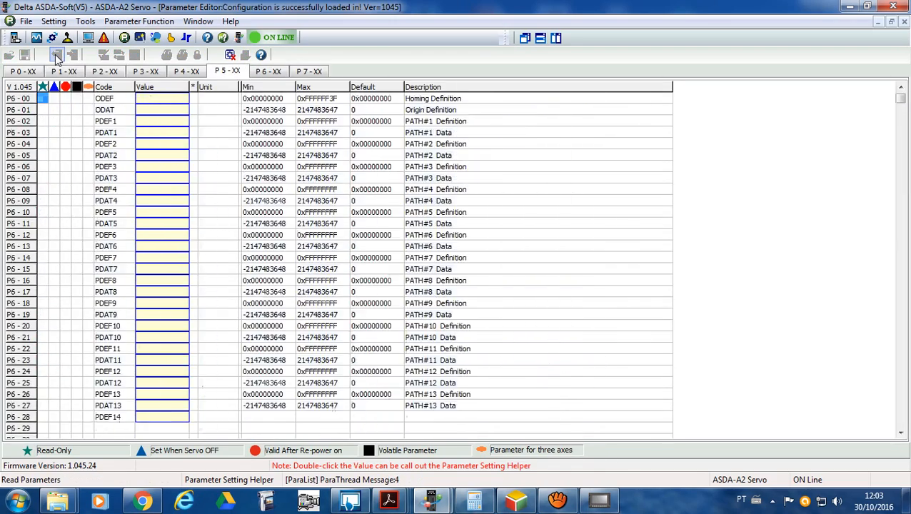
left_click(544, 267)
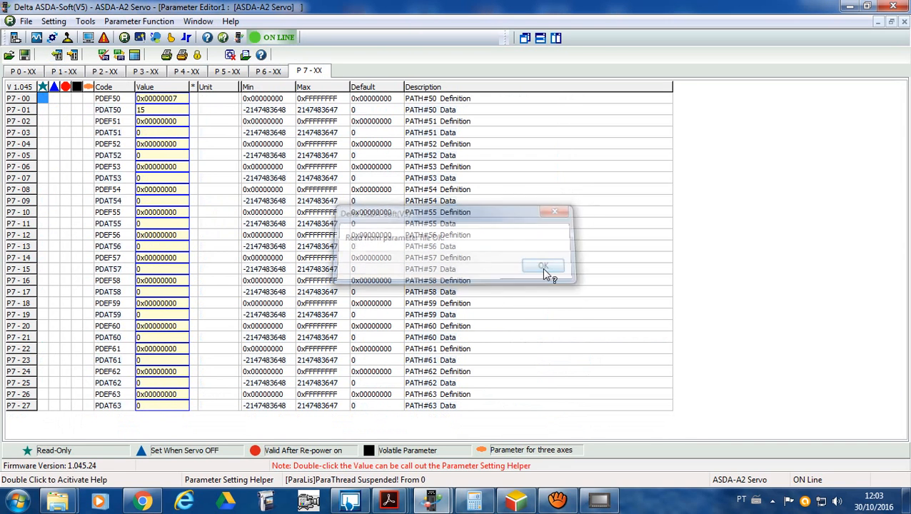
left_click(231, 73)
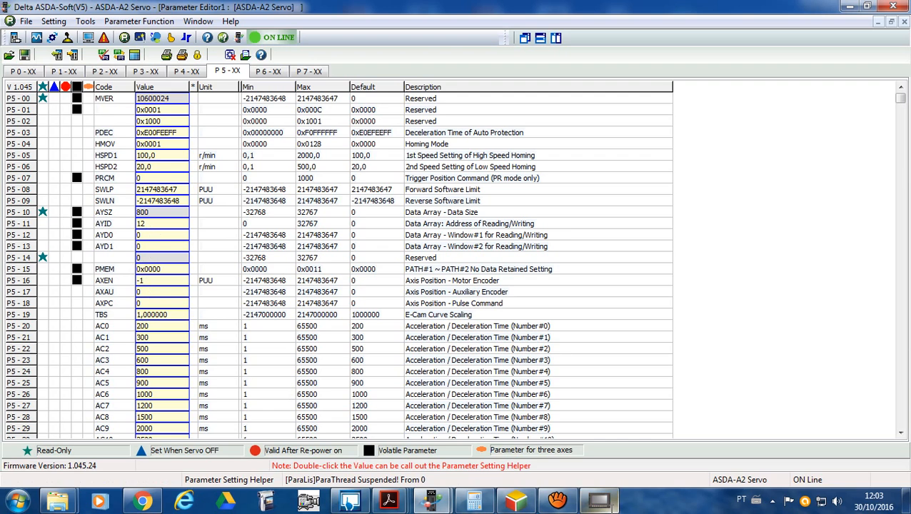
Step: Check P5-11 on the HMI simulator, then set P5-11, the data array's reading/writing address, to 11 and write it to the servo
left_click(600, 502)
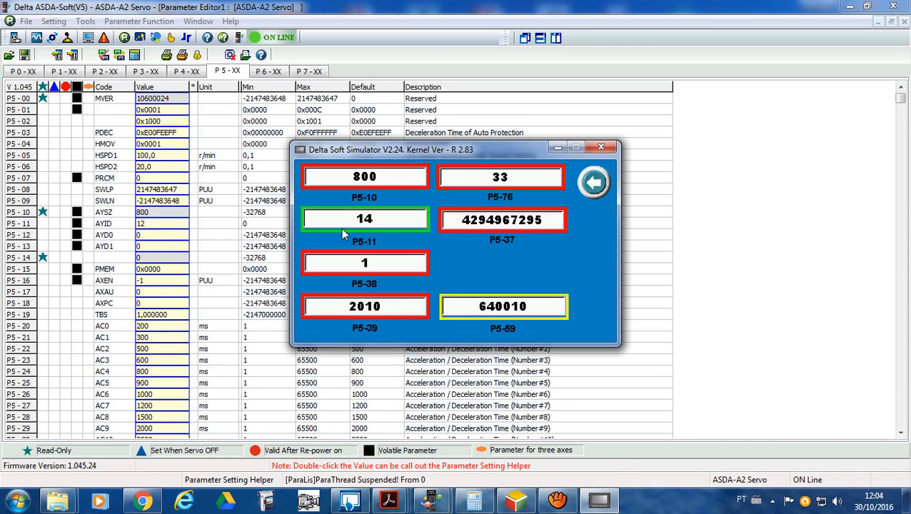
left_click(557, 148)
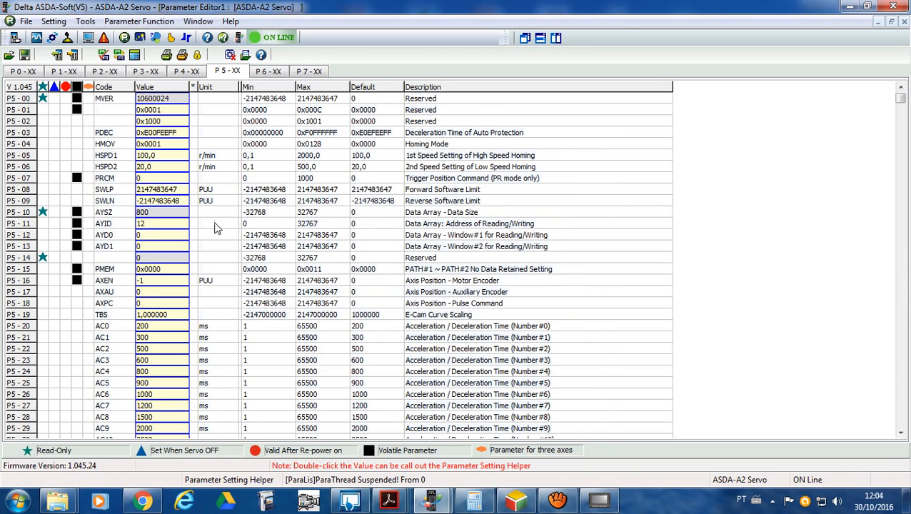
double_click(180, 224)
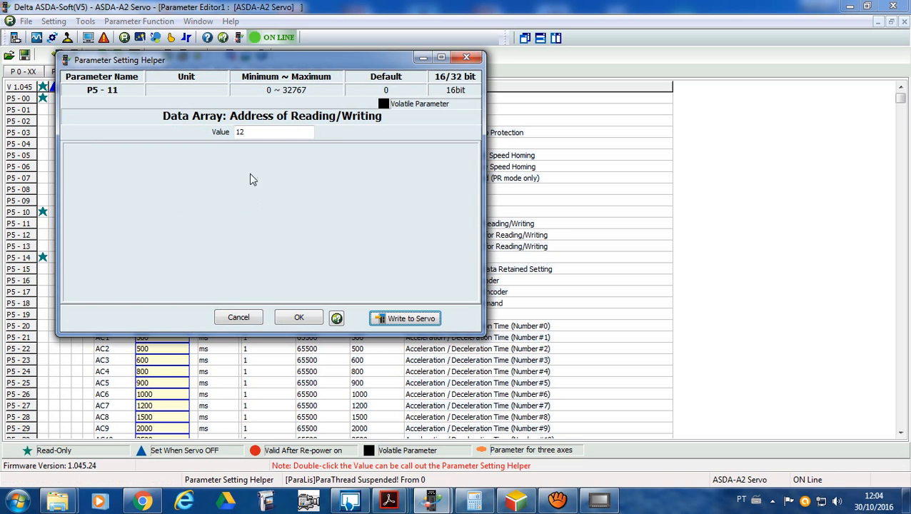
left_click(257, 134)
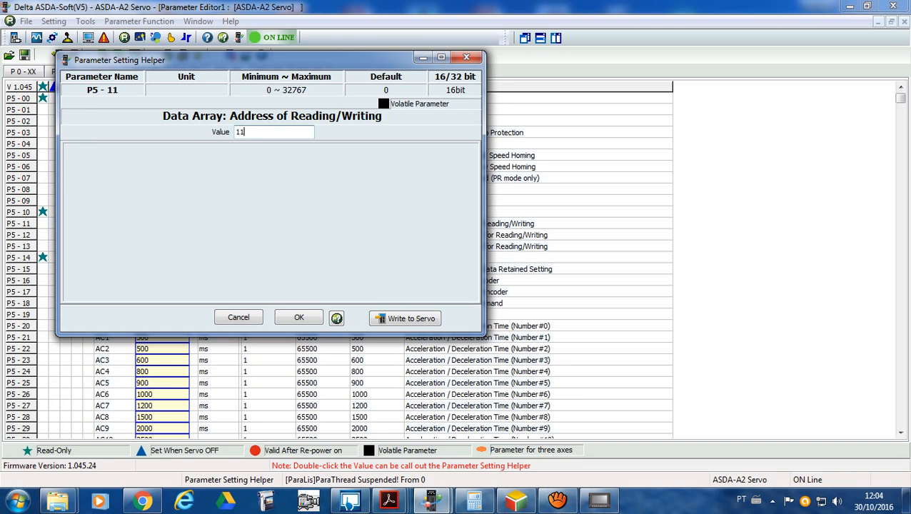
left_click(402, 320)
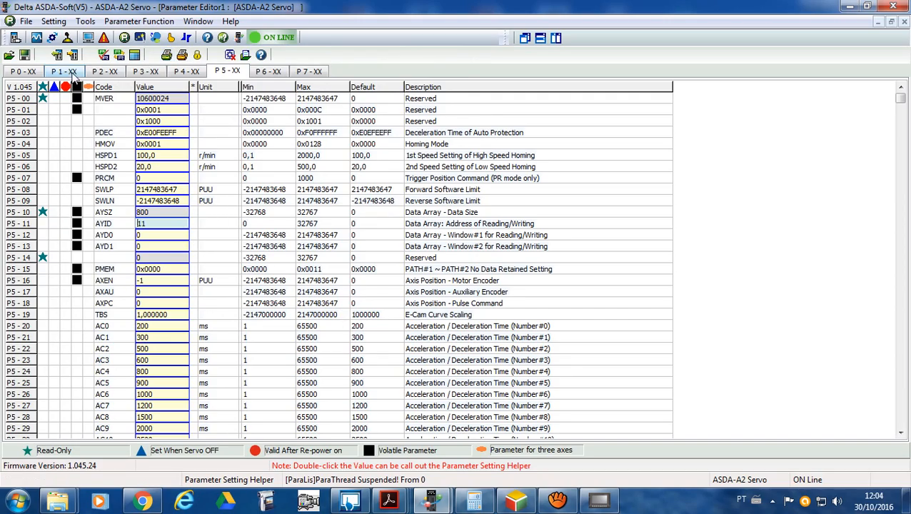
Step: Reload all parameters from the servo and compare P5-11 and P5-12 in the P5 group with P5-11 on the HMI simulator
left_click(58, 56)
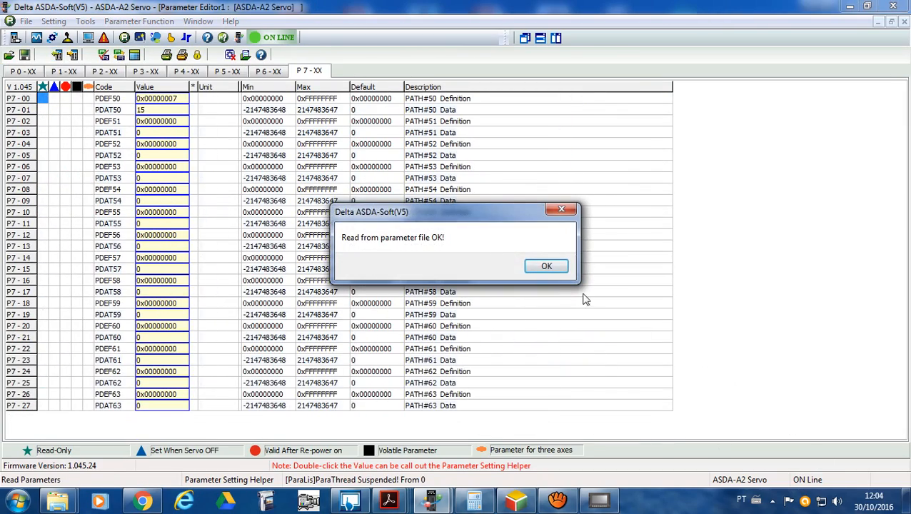
left_click(545, 267)
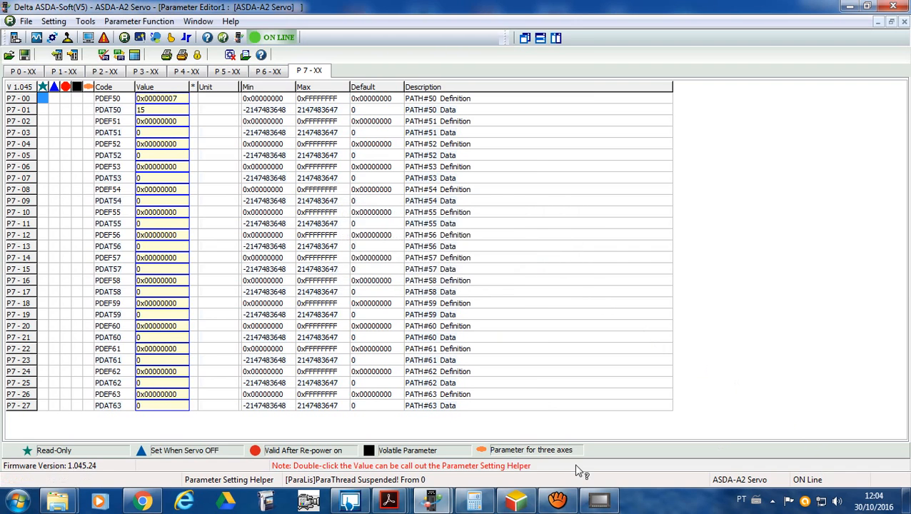
left_click(227, 72)
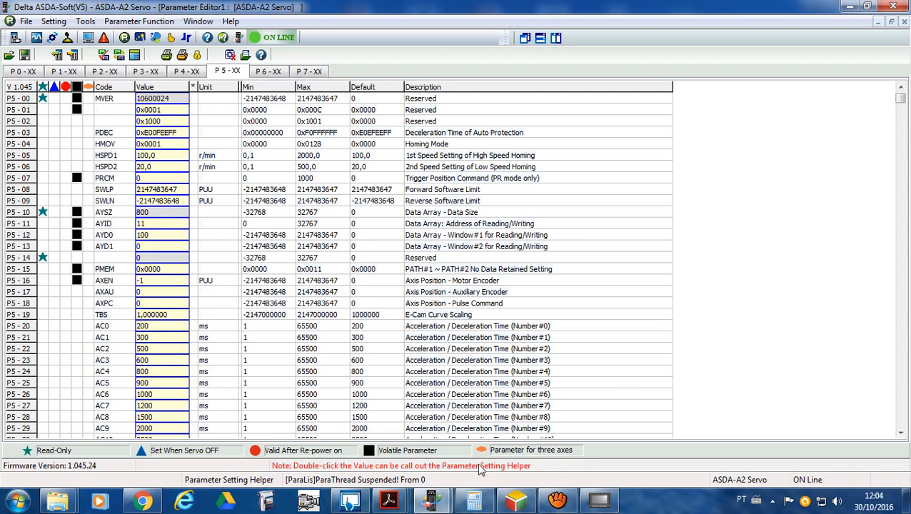
left_click(600, 502)
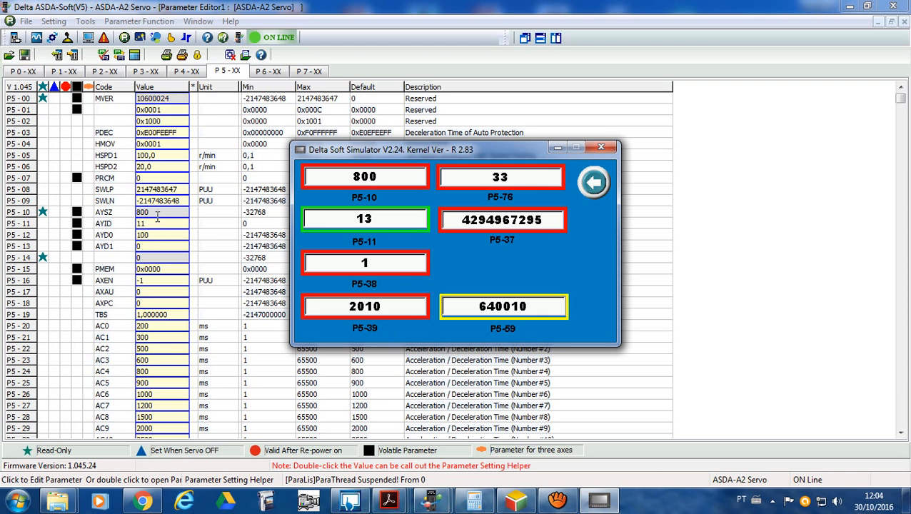
left_click(558, 148)
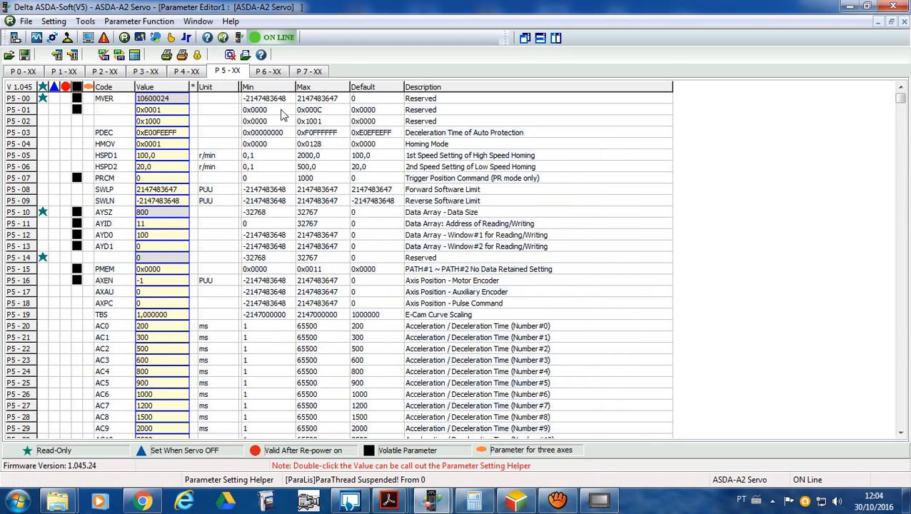
Step: Read the servo parameters once more and check how P5-11 has advanced in the P5 group and on the simulator
left_click(55, 56)
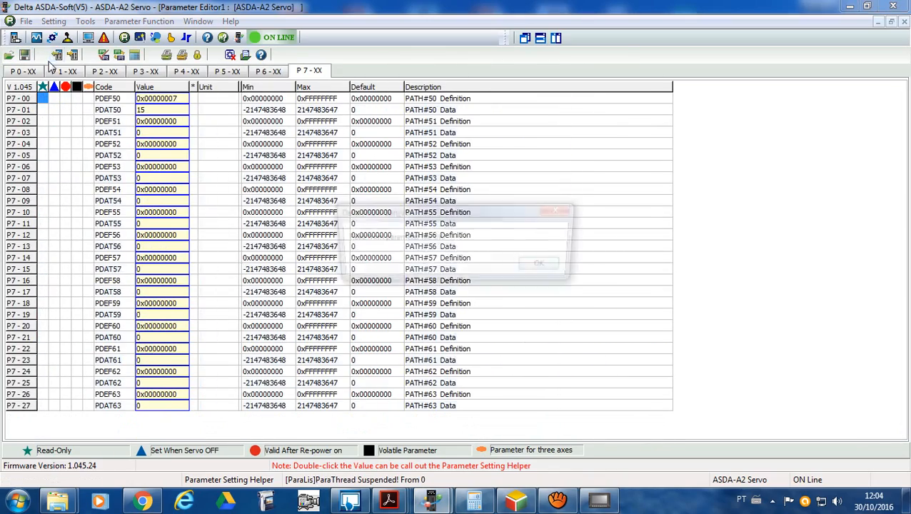
left_click(546, 265)
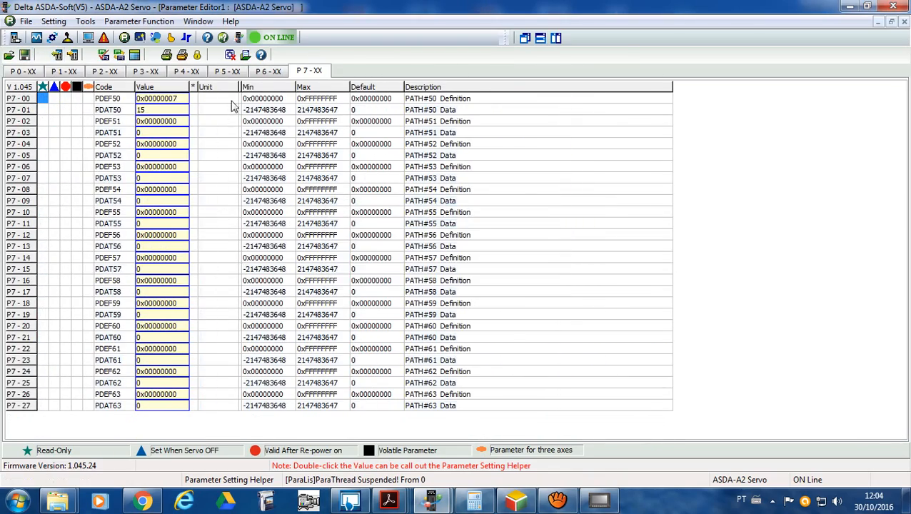
left_click(227, 72)
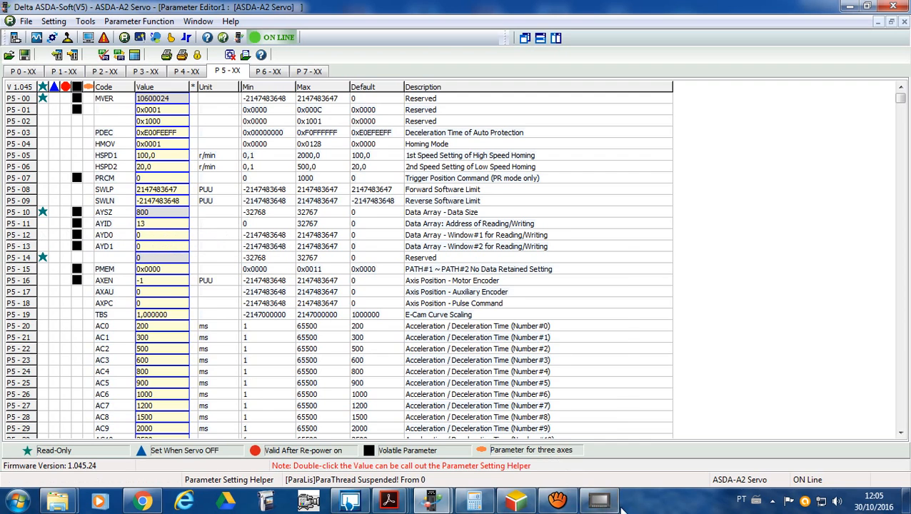
left_click(599, 501)
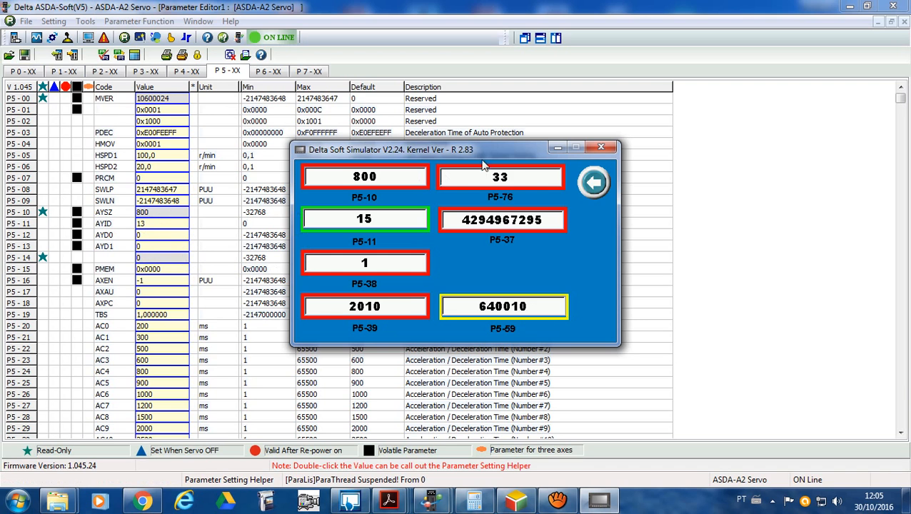
left_click(557, 148)
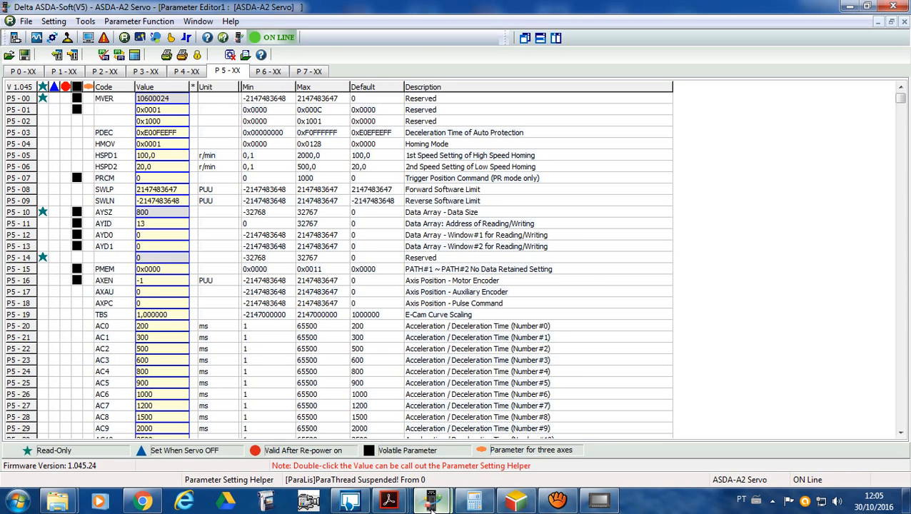
Step: Open the Scope, review the CH3 display range in the fine tuning settings, and start monitoring P5-11
left_click(35, 38)
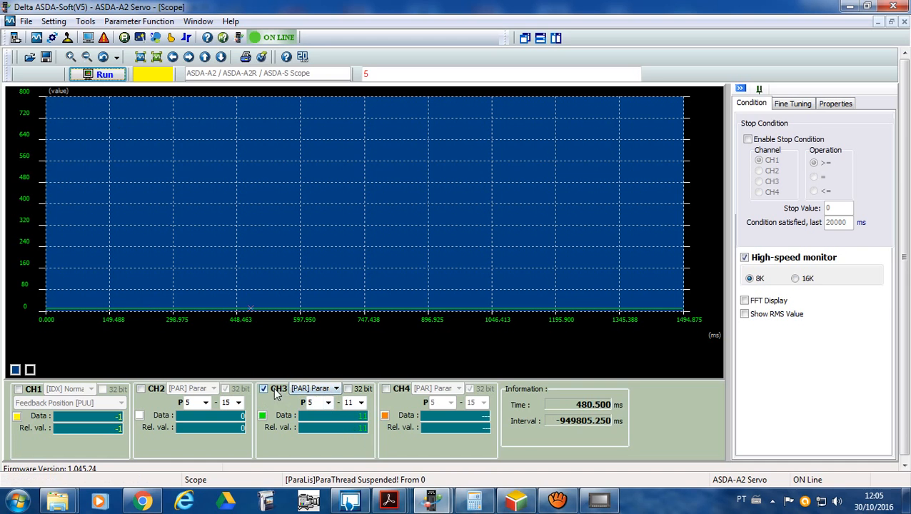
left_click(794, 104)
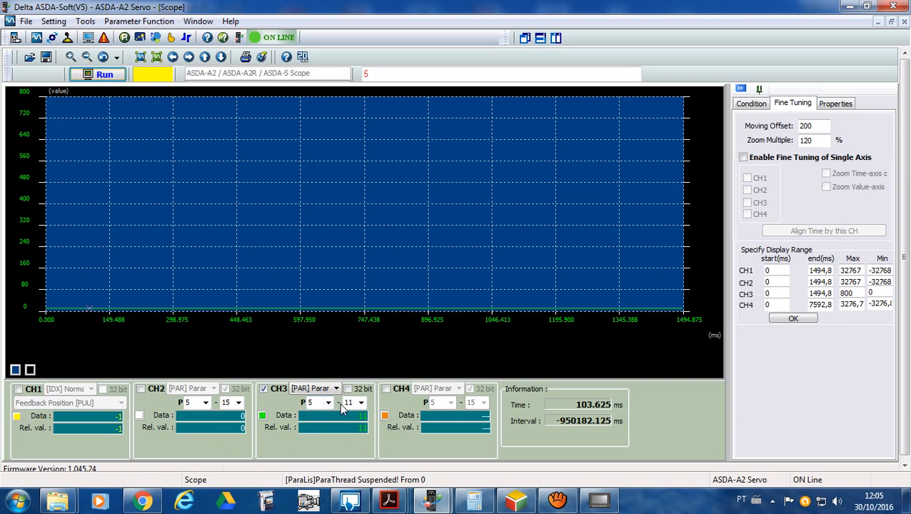
left_click(101, 74)
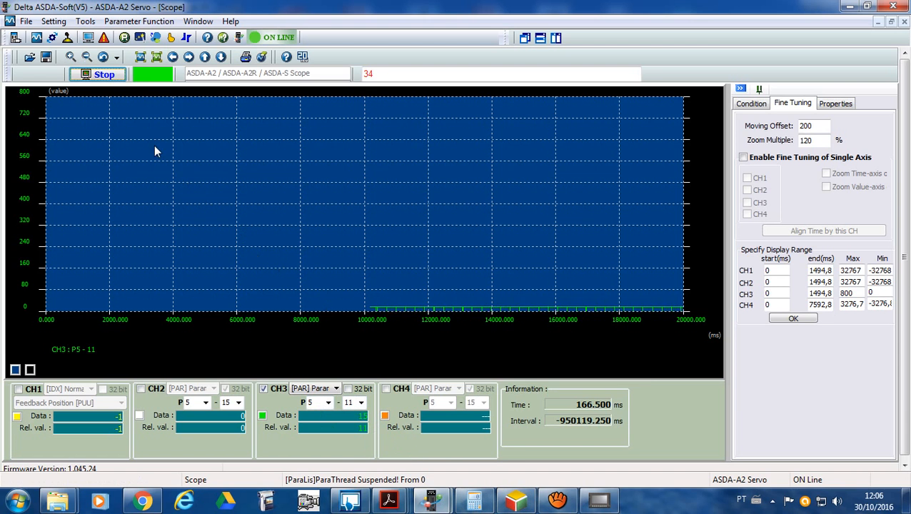
Step: Reload the Parameter Editor's values from the servo while the Scope is recording, and stop the P5-11 capture
left_click(124, 38)
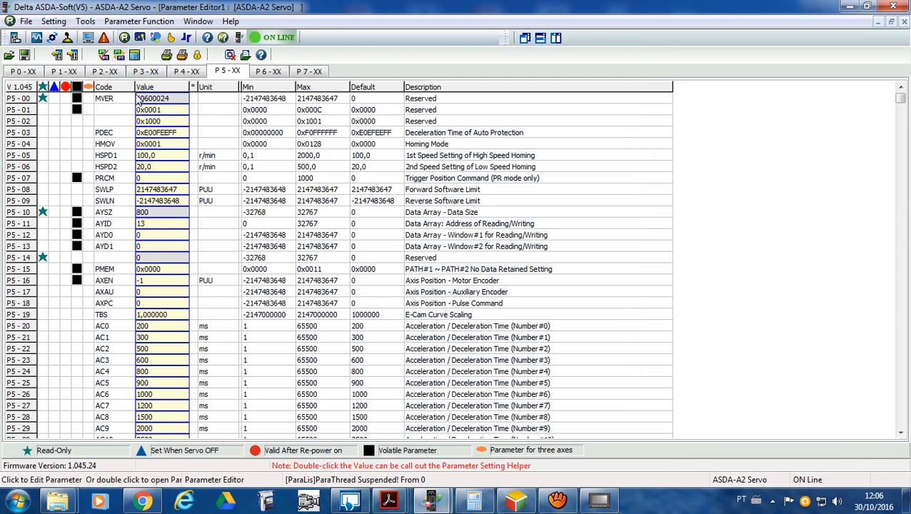
left_click(58, 57)
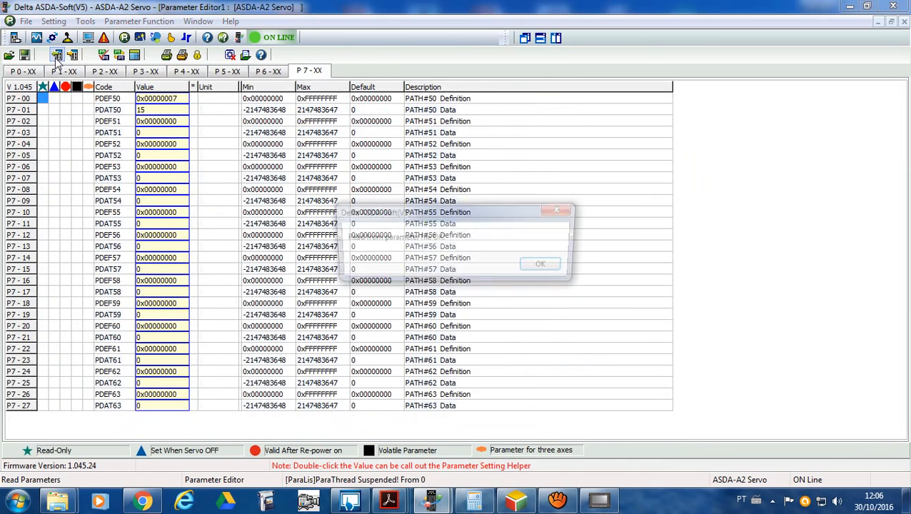
left_click(544, 266)
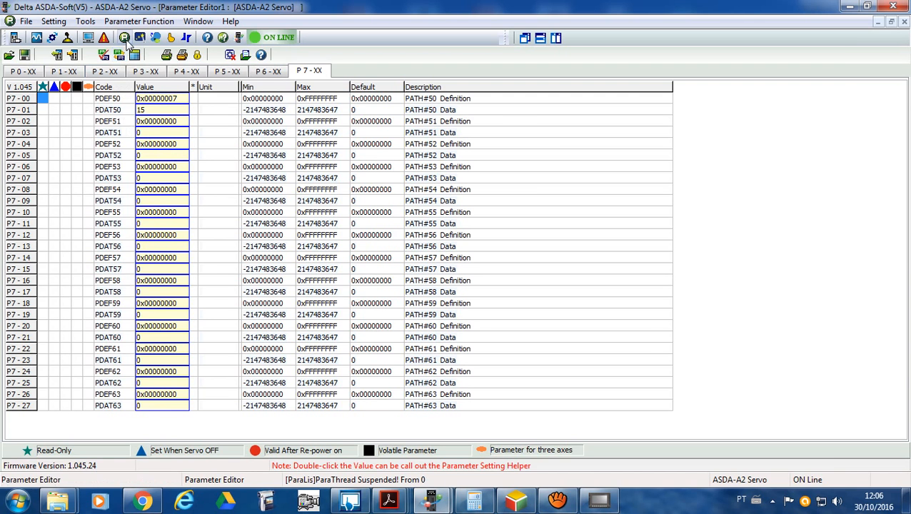
left_click(36, 37)
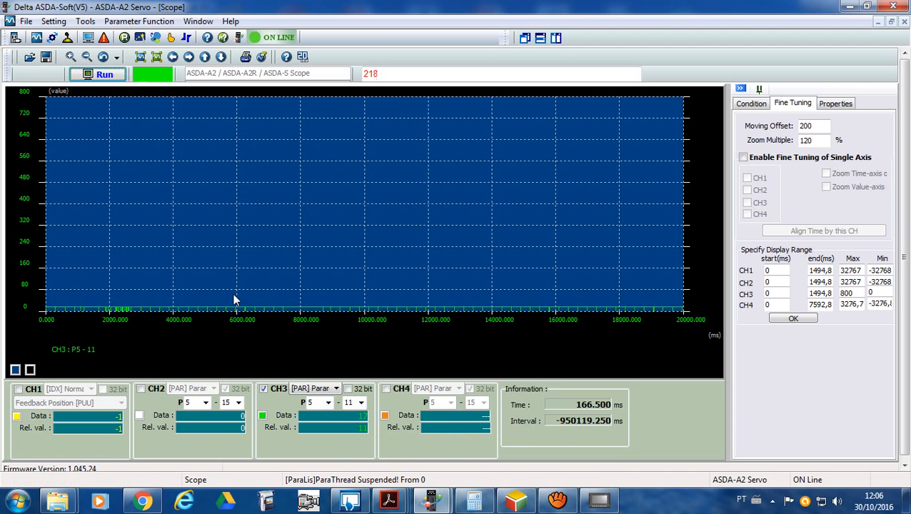
left_click(114, 77)
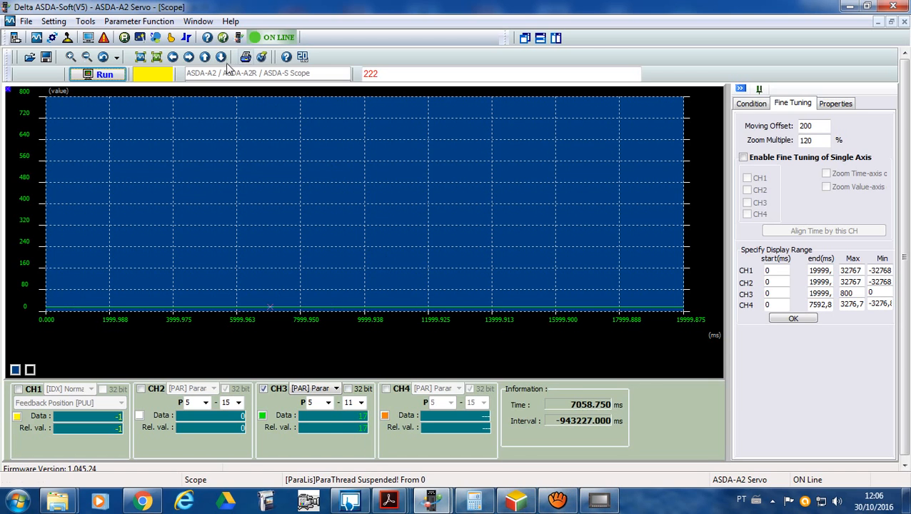
Step: Review the data array parameters in the P5 group, compare P5-11 on the HMI simulator, and close the simulator
left_click(124, 37)
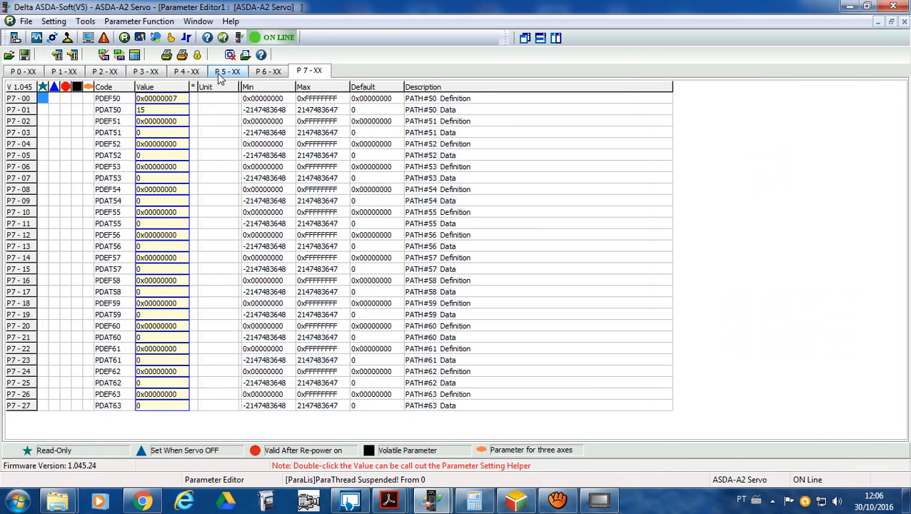
left_click(220, 77)
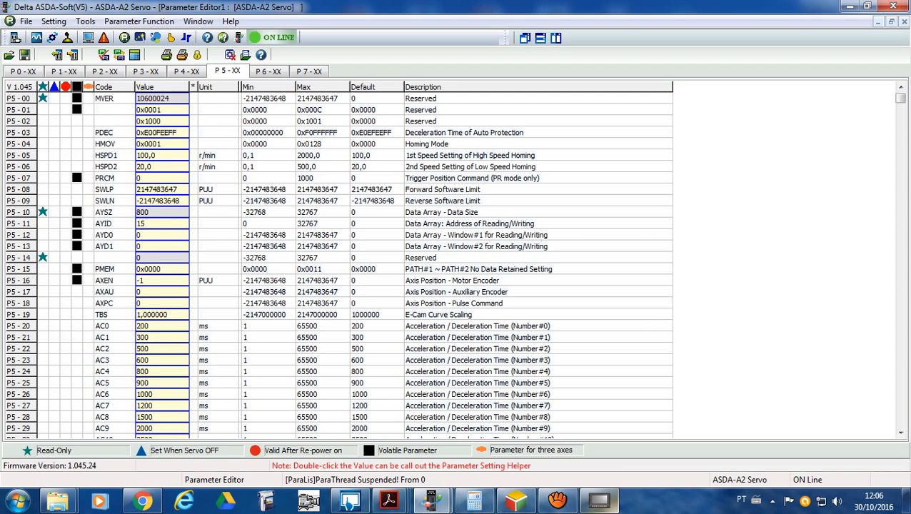
left_click(598, 502)
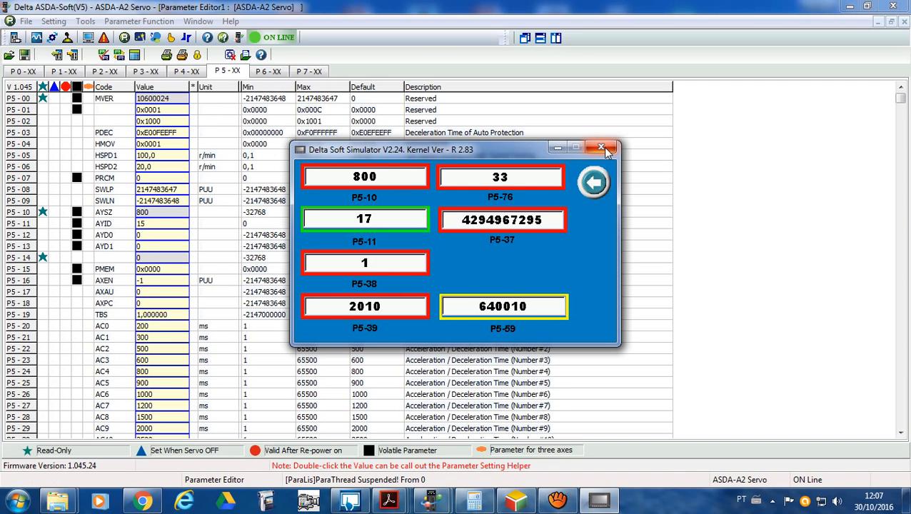
left_click(558, 149)
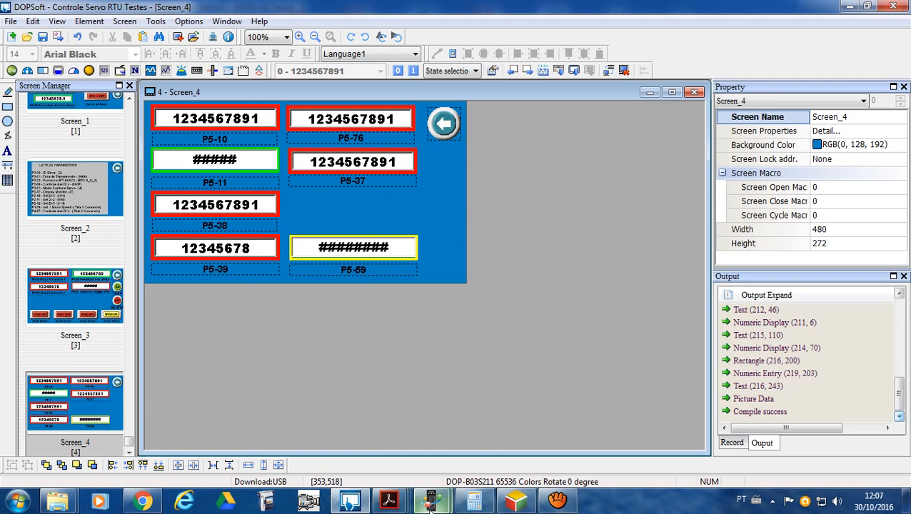
Step: Look up the P5-12 communication address in the ASDA-Soft manual, and return to the HMI project in DOPSoft
mouse_move(431, 504)
left_click(476, 451)
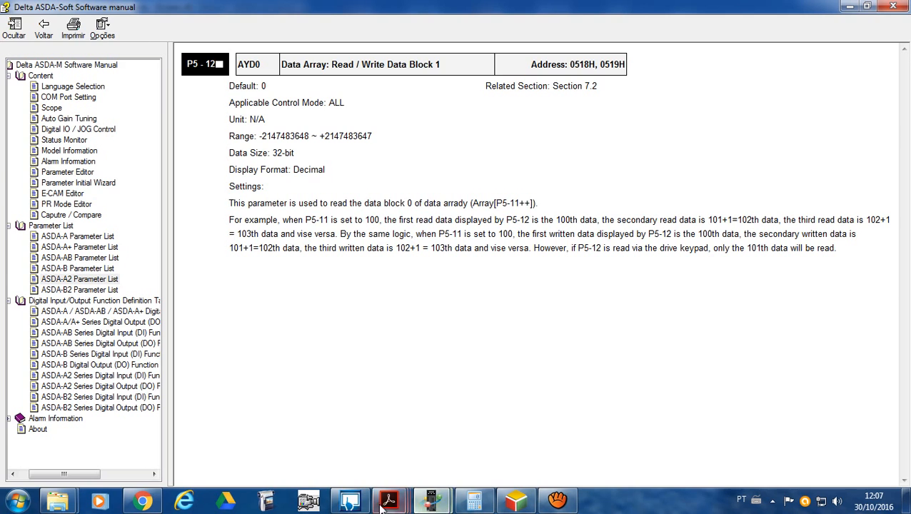
left_click(437, 503)
Step: Copy the P5-10 numeric display on Screen_4 and place the copy in the empty space between the P5-37 and P5-59 fields
left_click(223, 170)
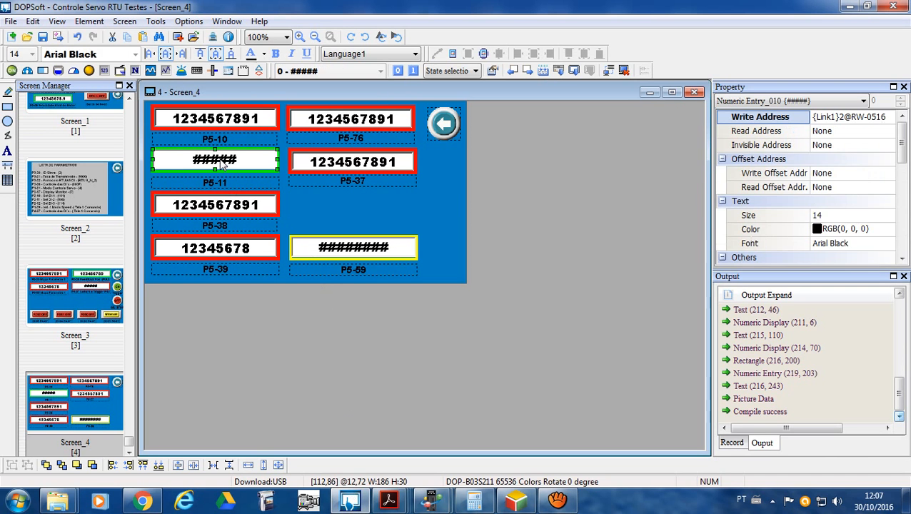
left_click(285, 213)
left_click(256, 207)
right_click(255, 207)
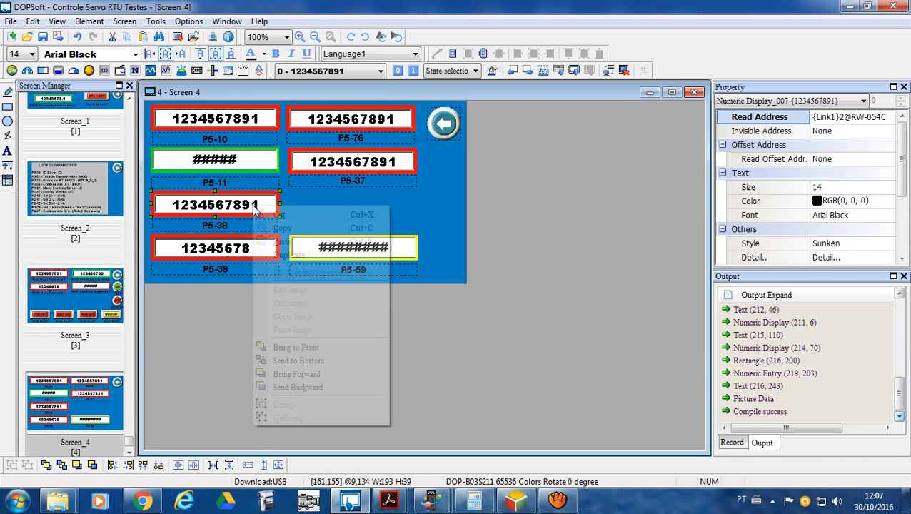
left_click(238, 123)
right_click(238, 123)
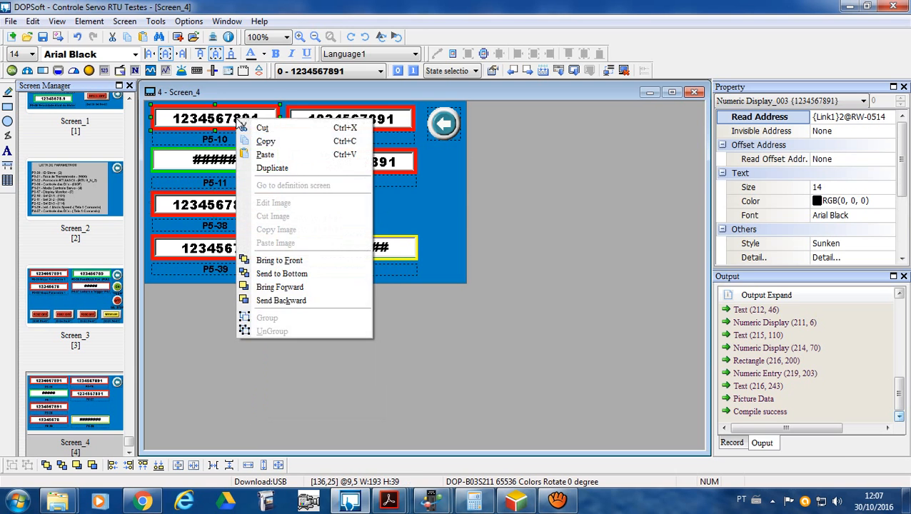
left_click(270, 141)
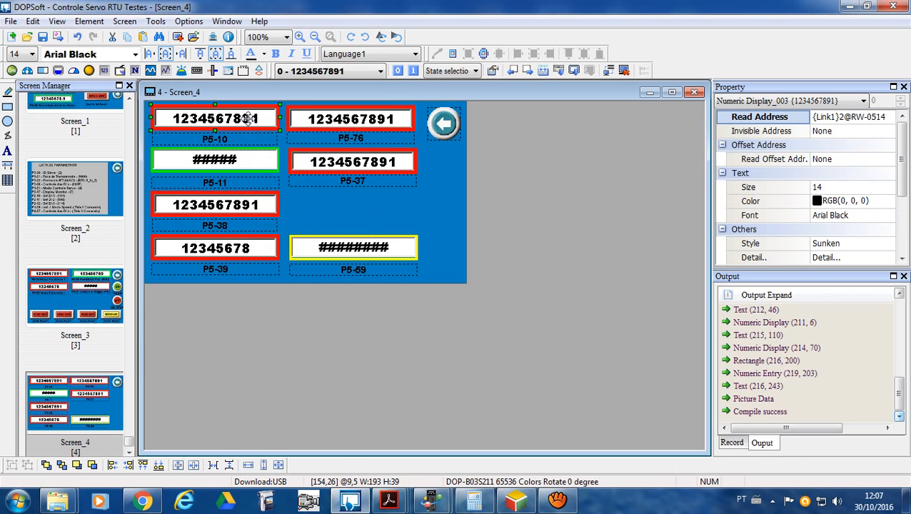
right_click(241, 114)
left_click(285, 157)
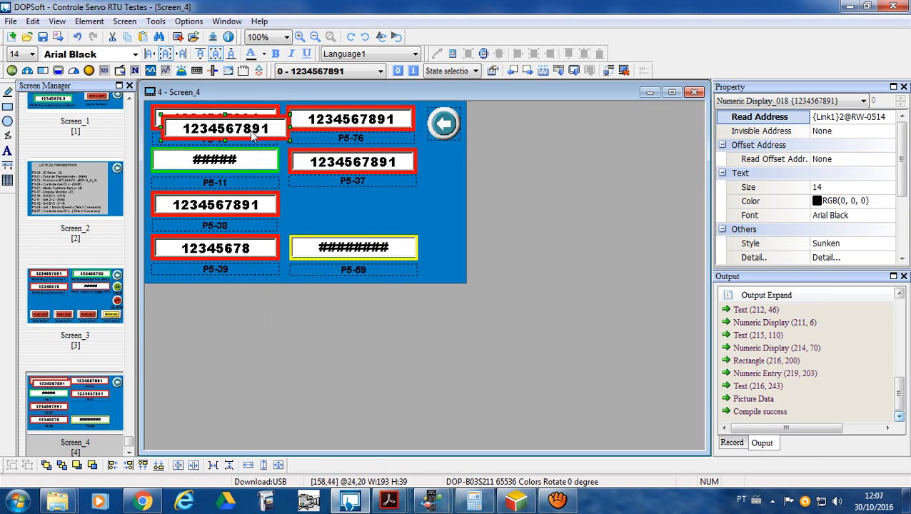
left_click_drag(245, 129, 349, 207)
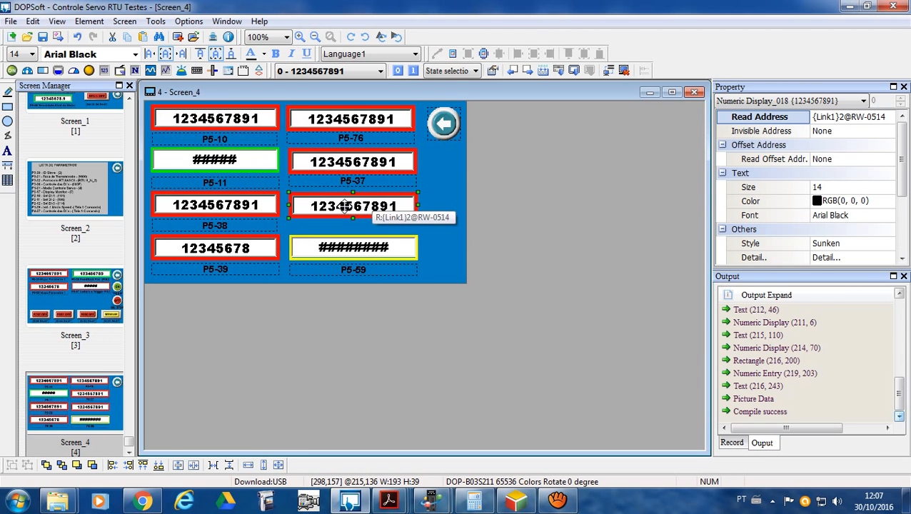
Step: Set the copied numeric display's read address to {Link1}2@RW-0518
double_click(349, 207)
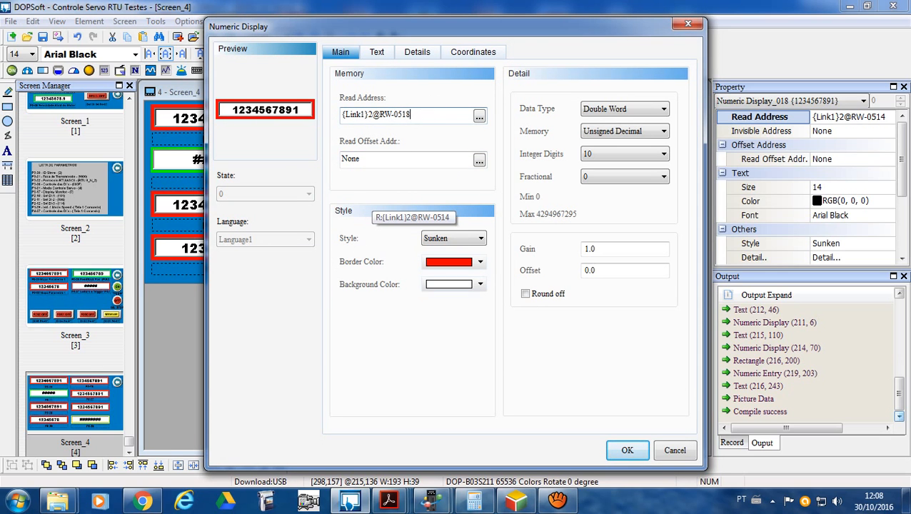
left_click(627, 451)
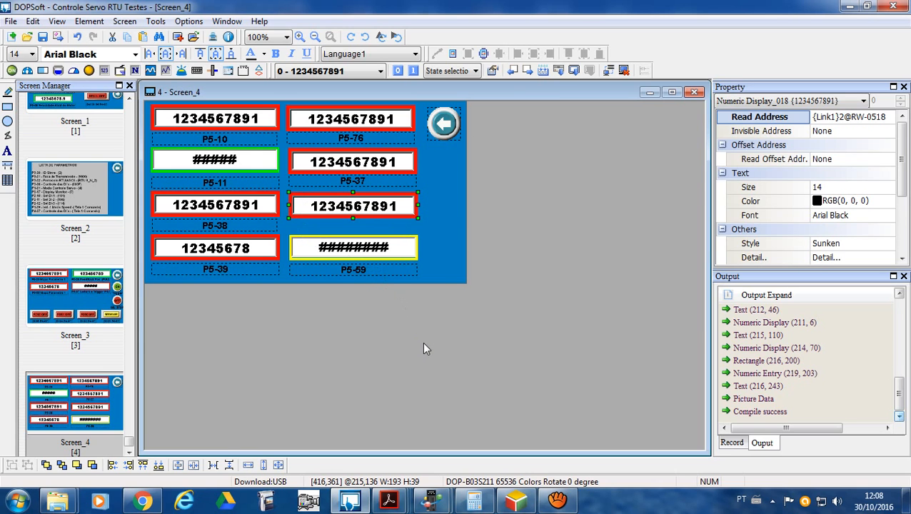
left_click(448, 242)
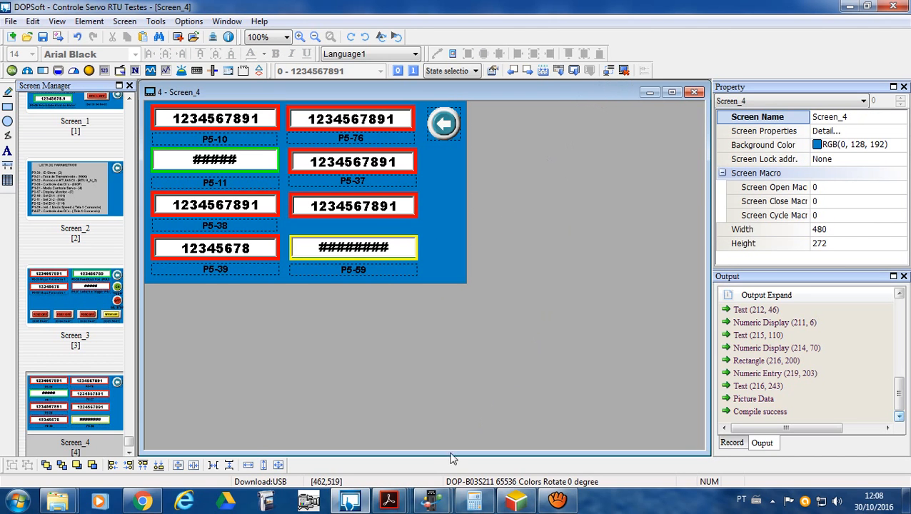
Step: Switch to ASDA-Soft and write the value 1 to P5-11, the data array's read/write address, on the servo
mouse_move(432, 502)
left_click(383, 432)
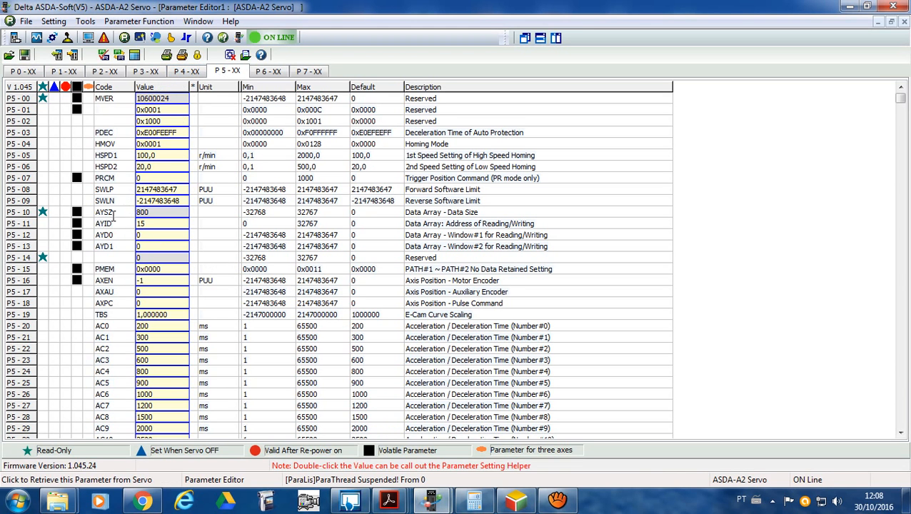
left_click(169, 223)
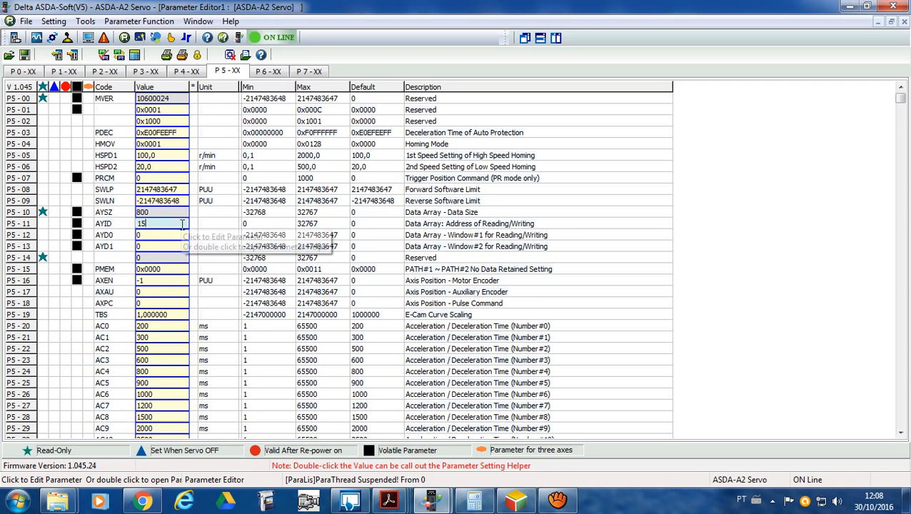
double_click(177, 224)
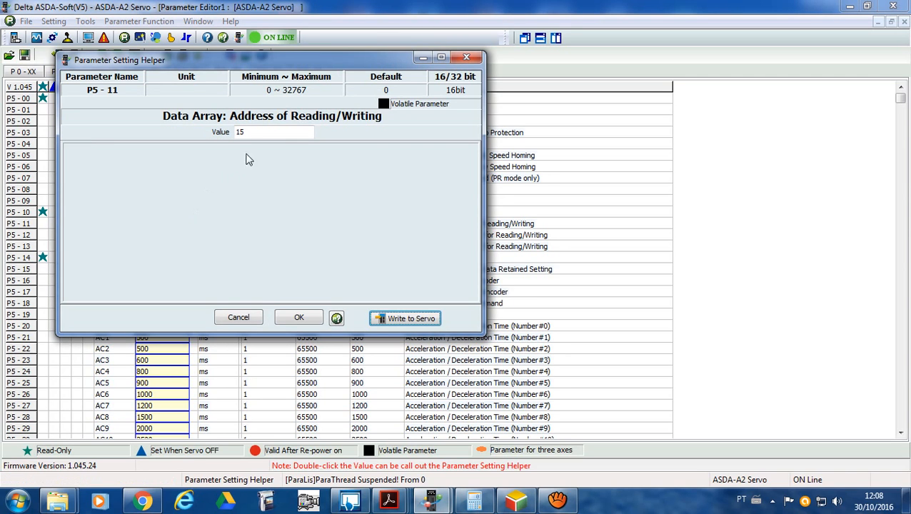
left_click_drag(253, 134, 203, 134)
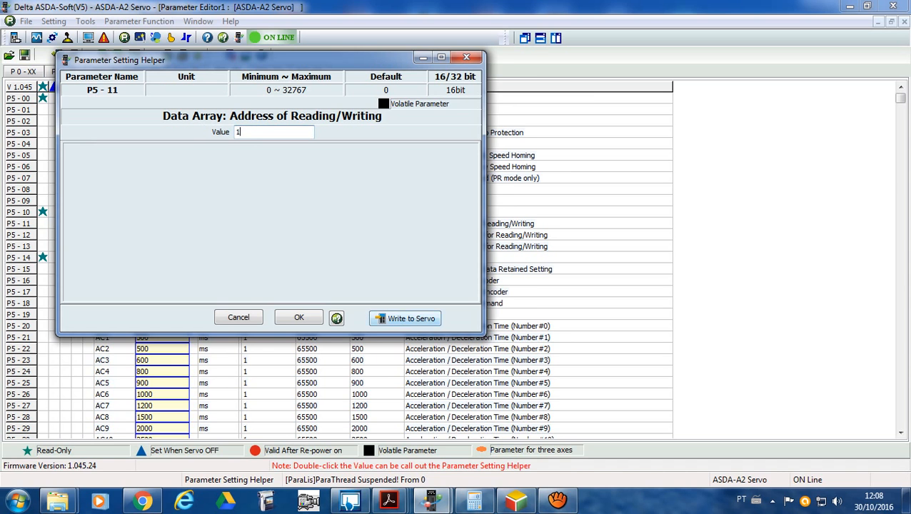
left_click(405, 318)
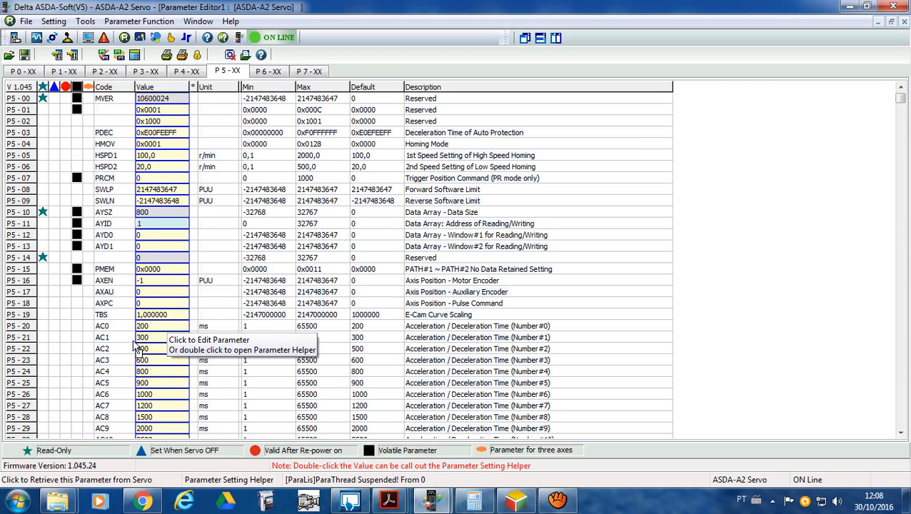
Step: Start recording P5-11 in the Scope, and launch the HMI simulator from DOPSoft with HMI COM2 mapped to PC COM15
left_click(36, 37)
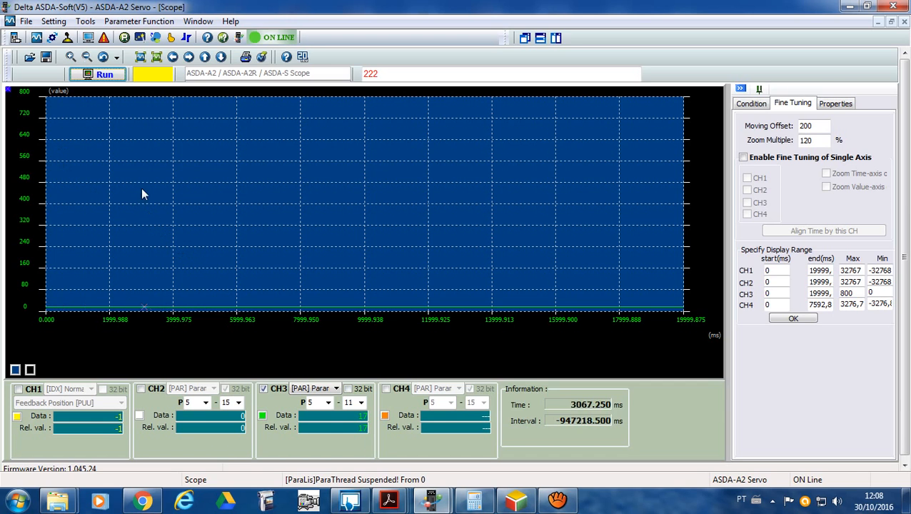
left_click(105, 75)
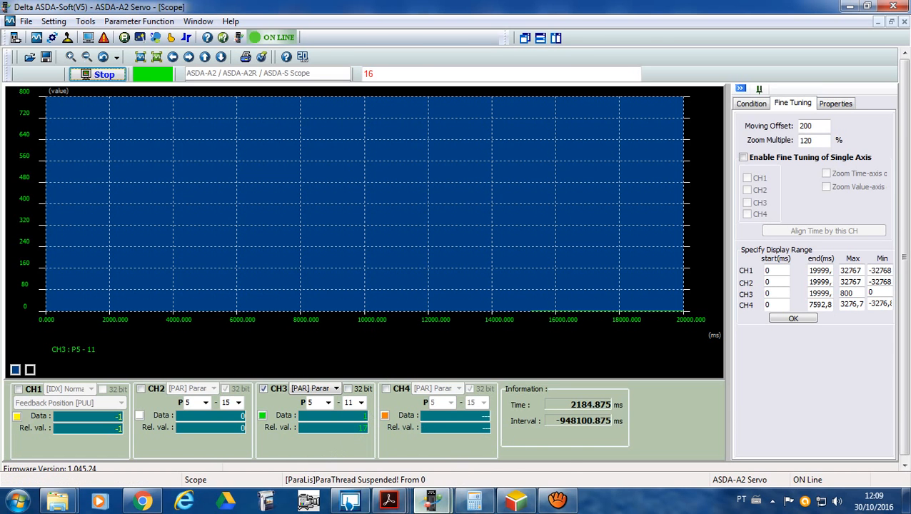
left_click(354, 505)
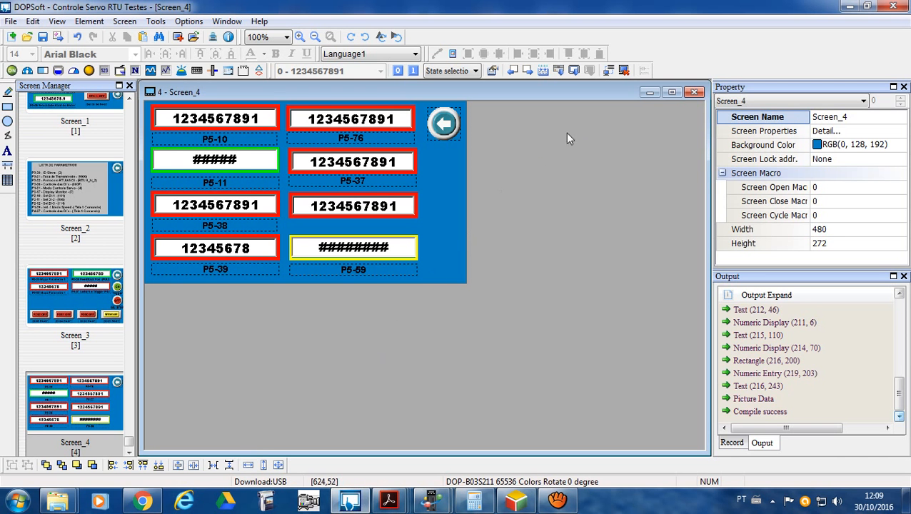
left_click(609, 70)
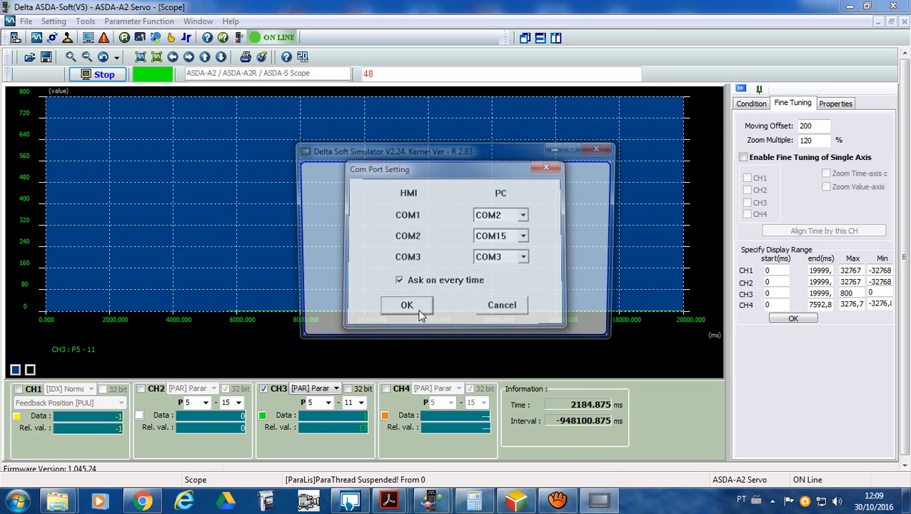
left_click(405, 307)
left_click_drag(468, 148, 318, 31)
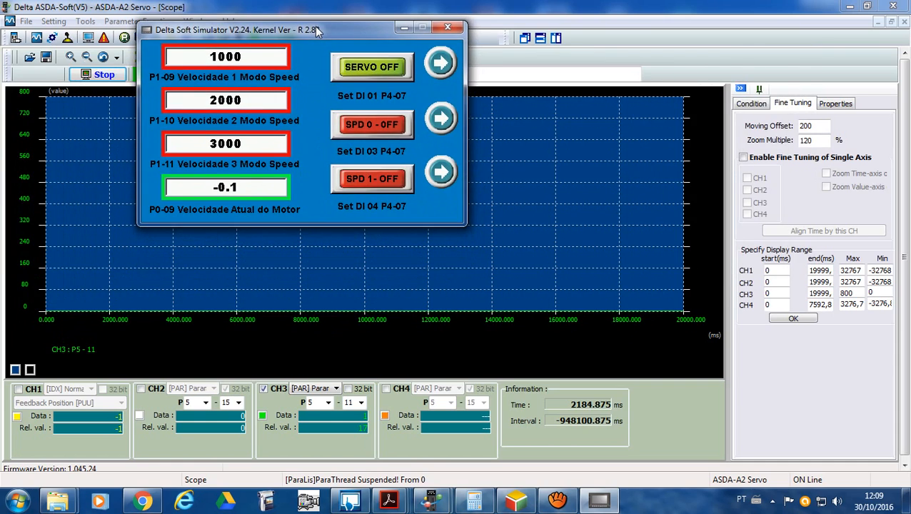
Step: Restart the P5-11 recording in the Scope and open the P5 data array screen in the HMI simulator
left_click(104, 75)
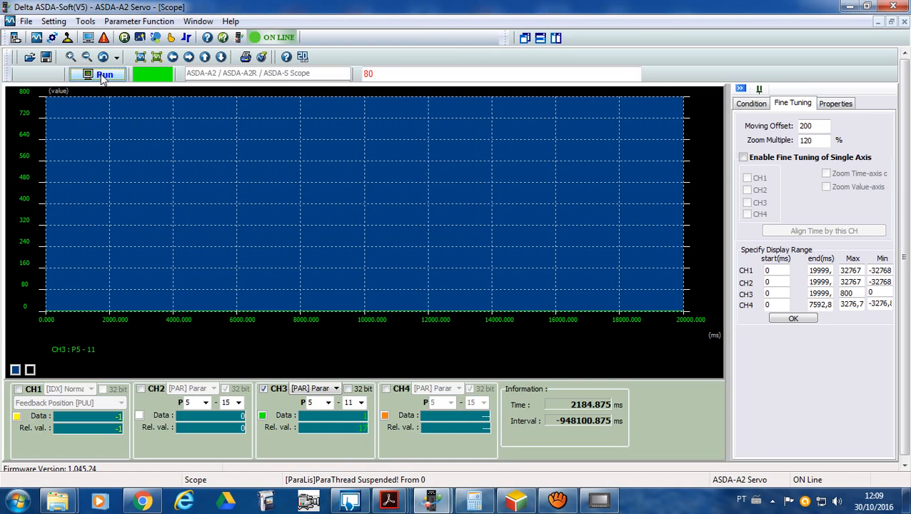
left_click(104, 76)
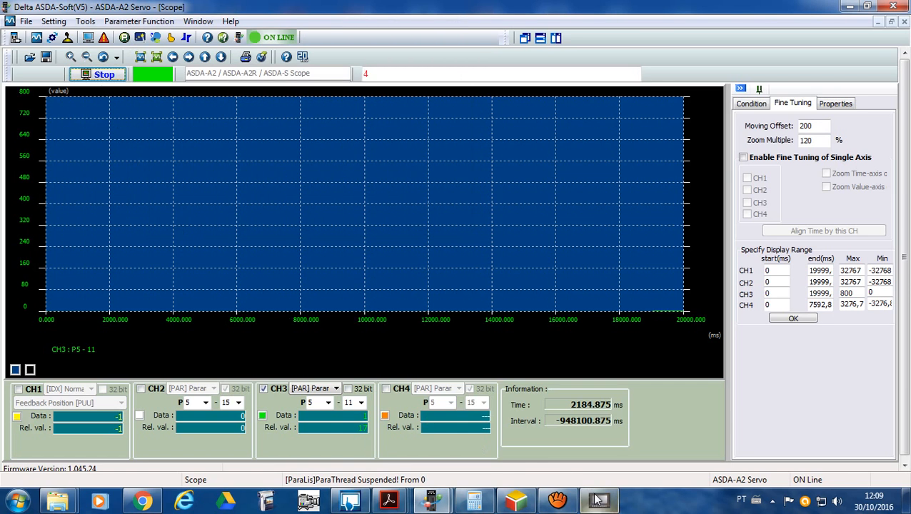
left_click(598, 502)
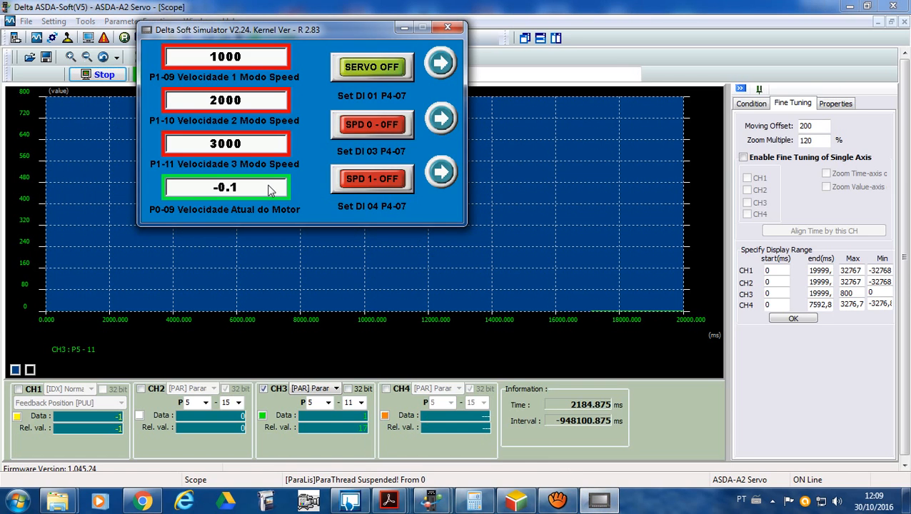
left_click(441, 174)
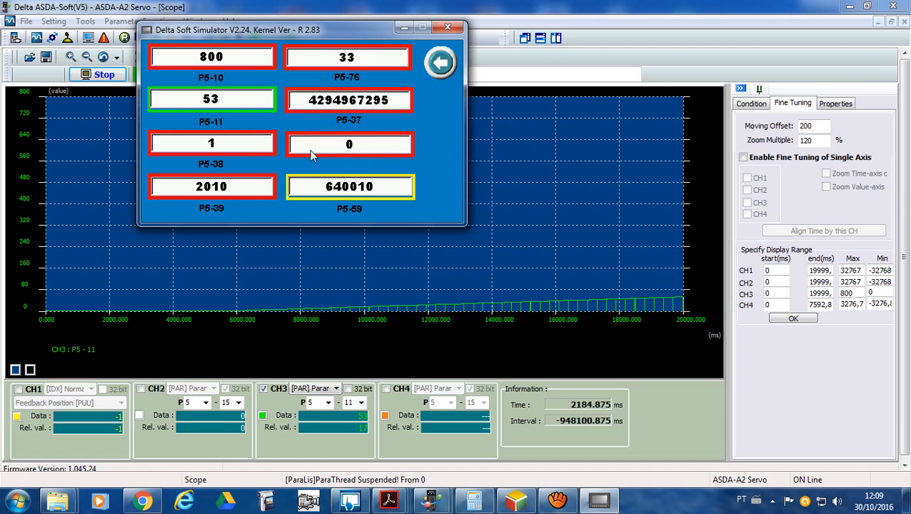
Step: Stop the P5-11 recording, and close the HMI simulator to return to the recorded curve in the Scope
left_click(104, 75)
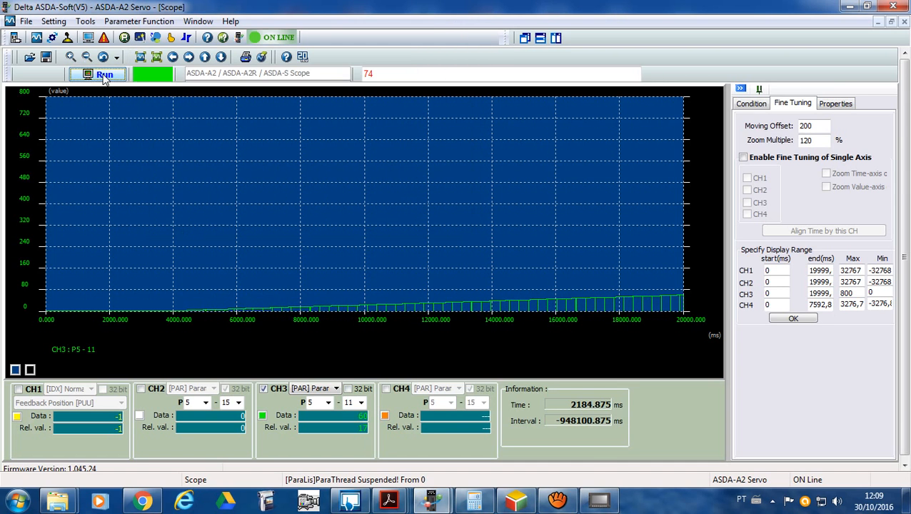
left_click(600, 503)
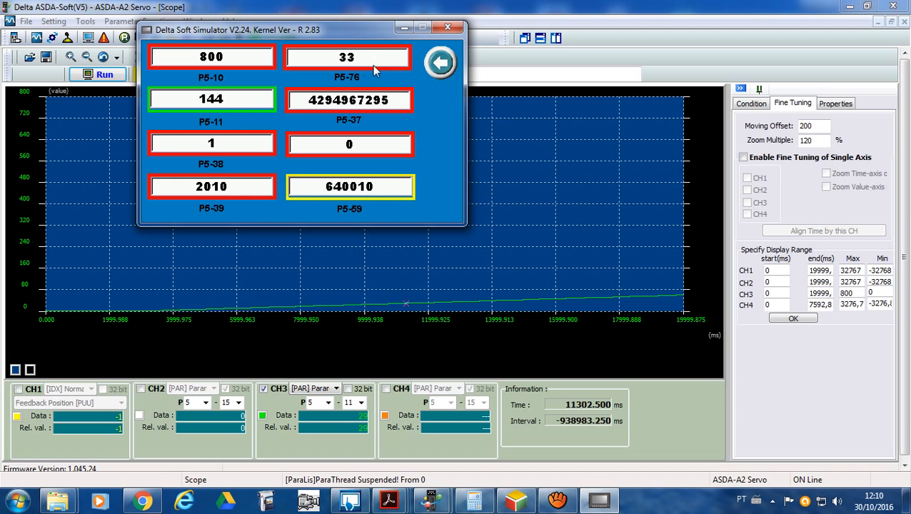
left_click(448, 27)
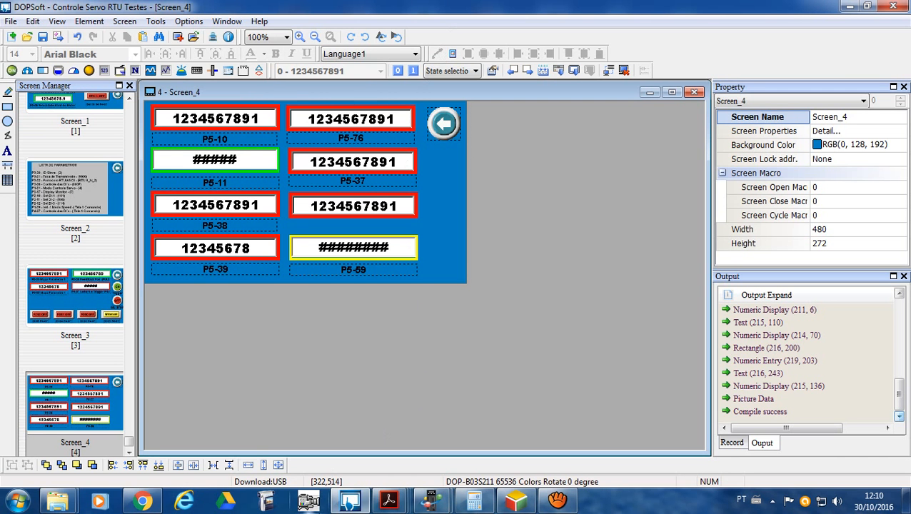
mouse_move(430, 500)
left_click(372, 421)
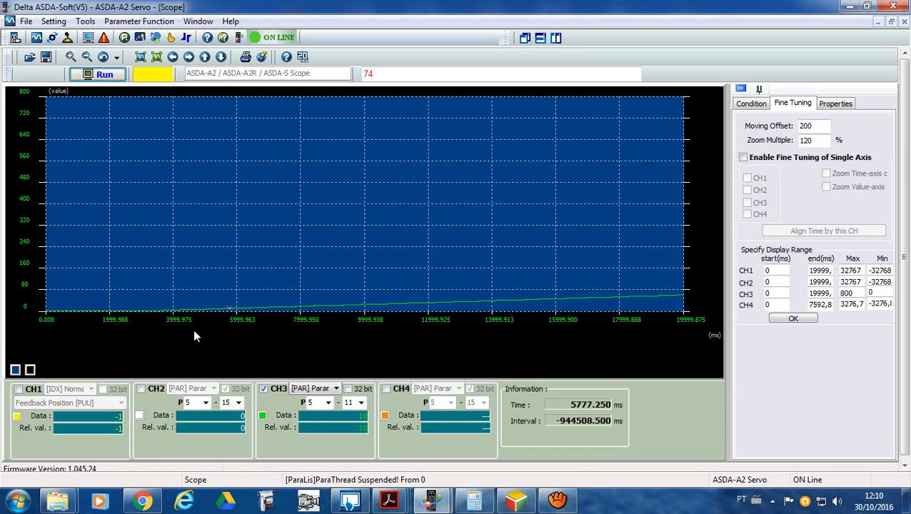
Step: Return to DOPSoft and cut the unlabelled numeric display between the P5-37 and P5-59 fields from Screen_4
left_click(350, 502)
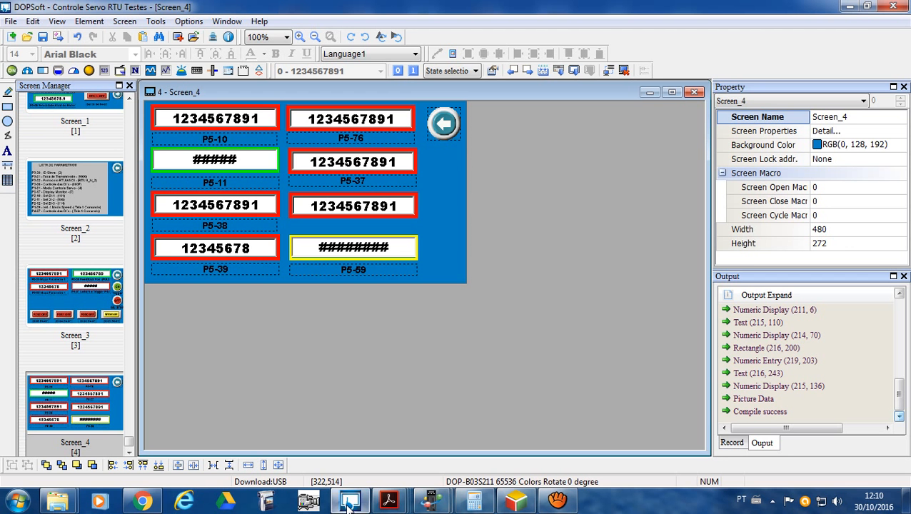
left_click(343, 212)
right_click(344, 212)
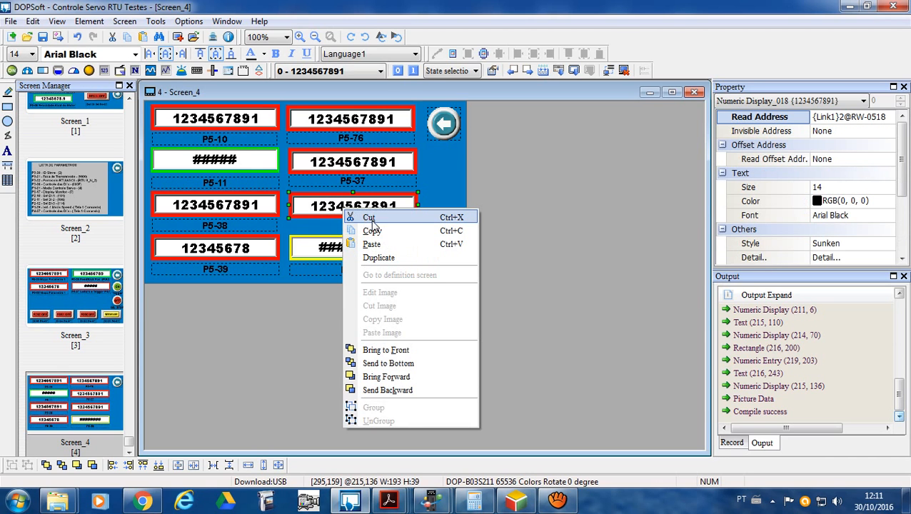
left_click(434, 218)
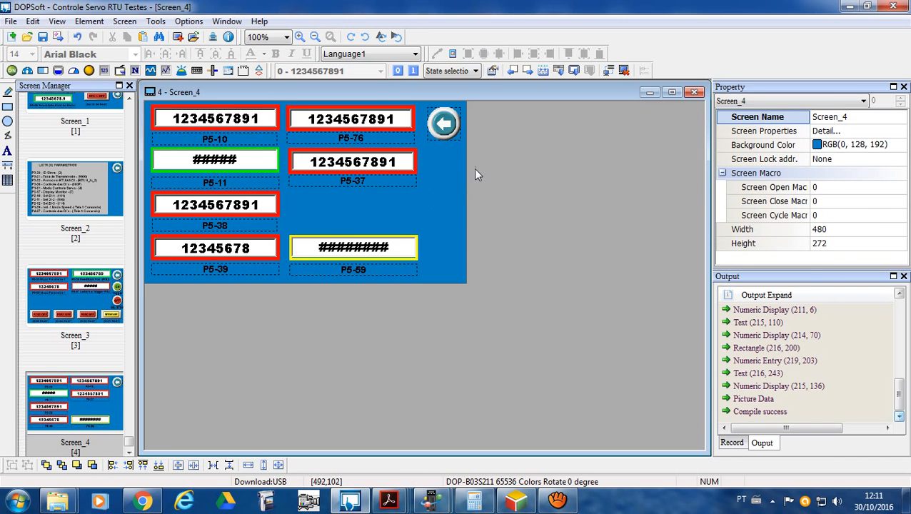
Step: Start a new P5-11 recording in the ASDA-Soft Scope, and relaunch the HMI simulator on the P5 data array screen
mouse_move(437, 503)
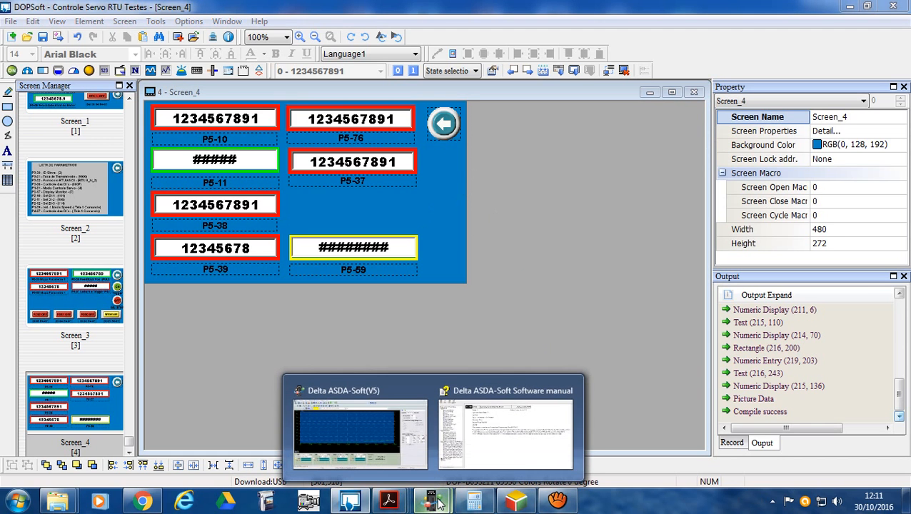
left_click(408, 447)
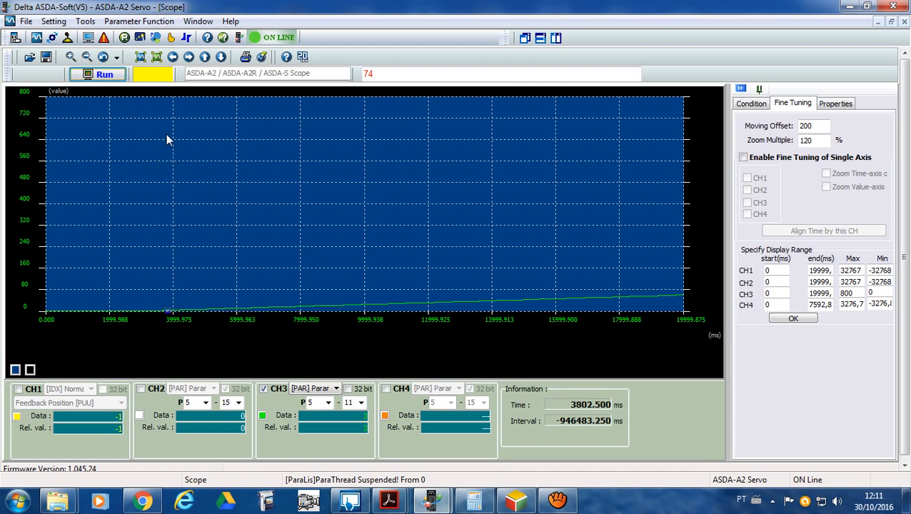
left_click(112, 78)
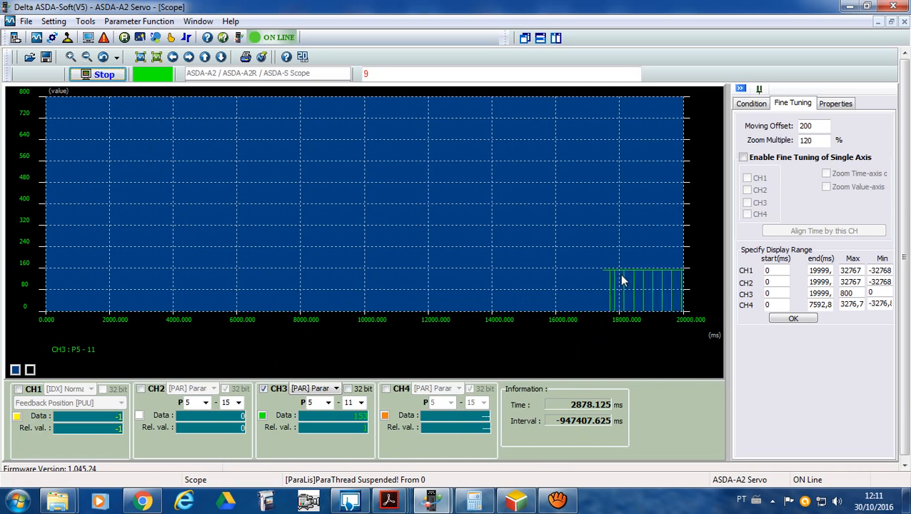
left_click(450, 504)
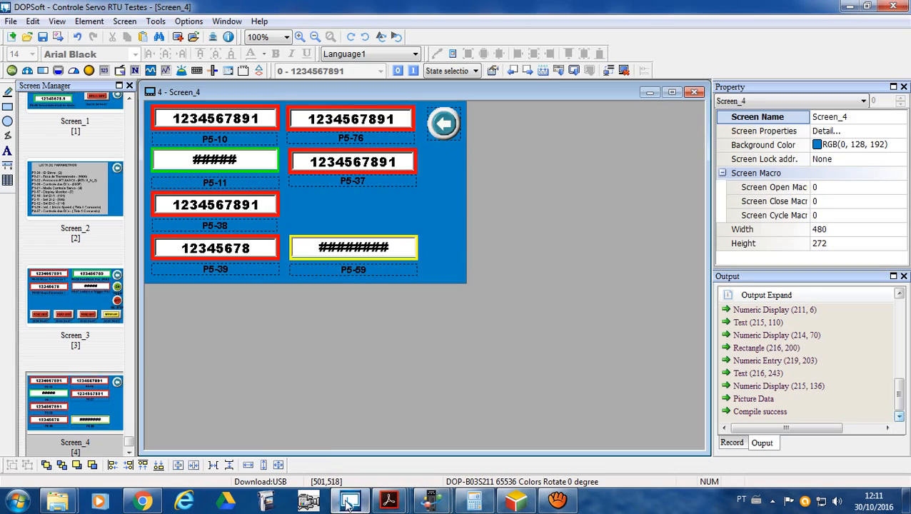
left_click(607, 71)
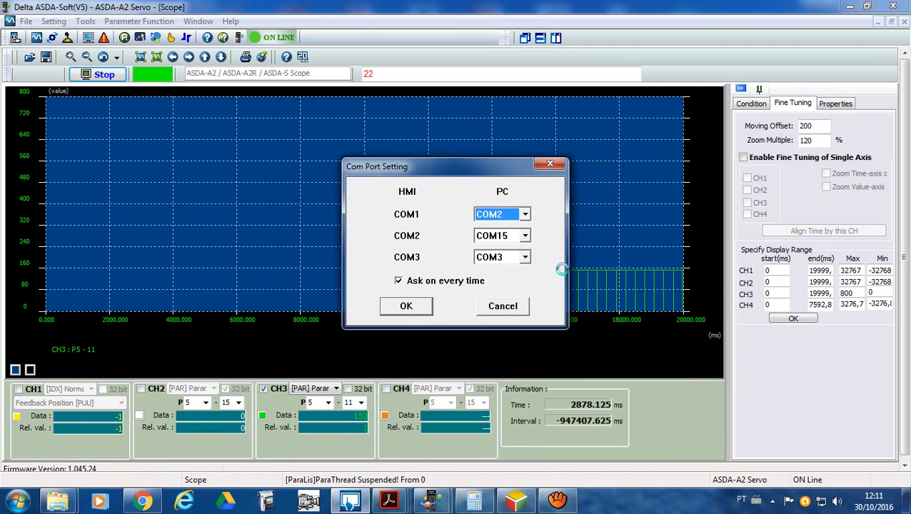
left_click(409, 310)
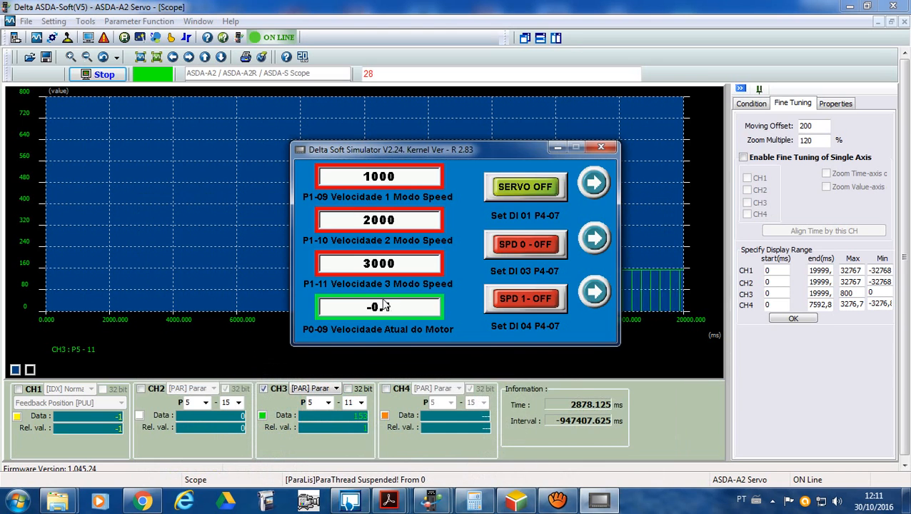
left_click(594, 291)
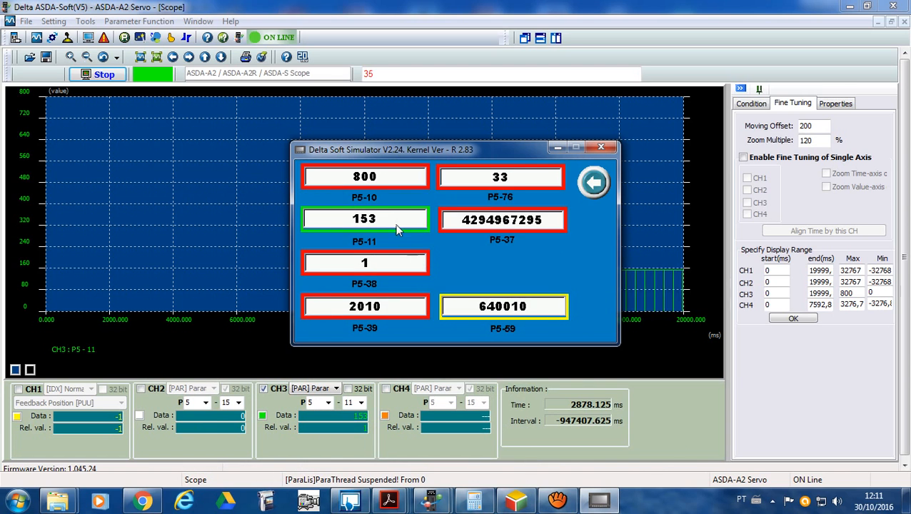
Step: Set P5-11 to 11 on the HMI simulator, and minimize it to stop the Scope recording
left_click(398, 223)
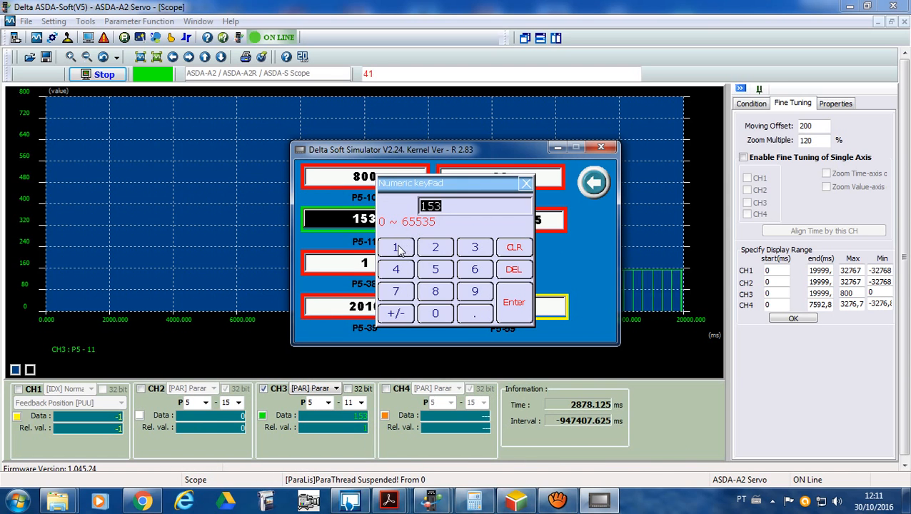
left_click(397, 247)
left_click(398, 249)
left_click(514, 302)
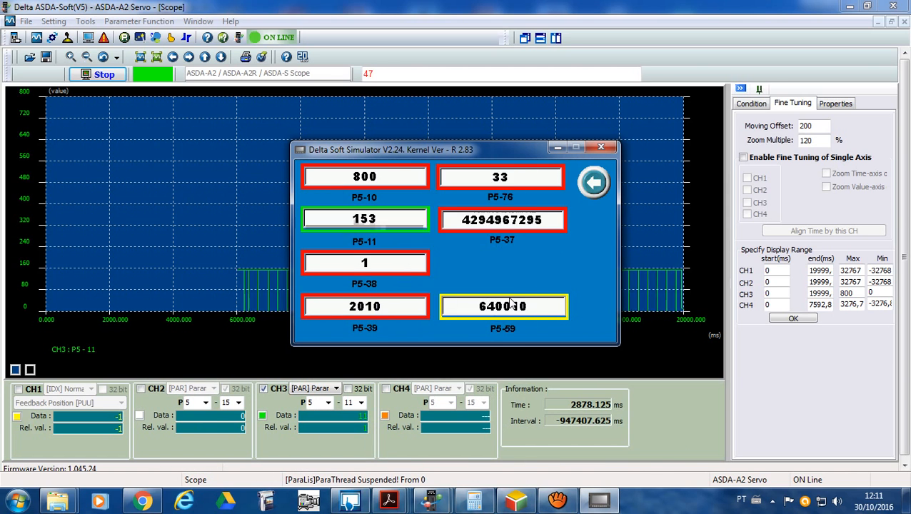
left_click(556, 148)
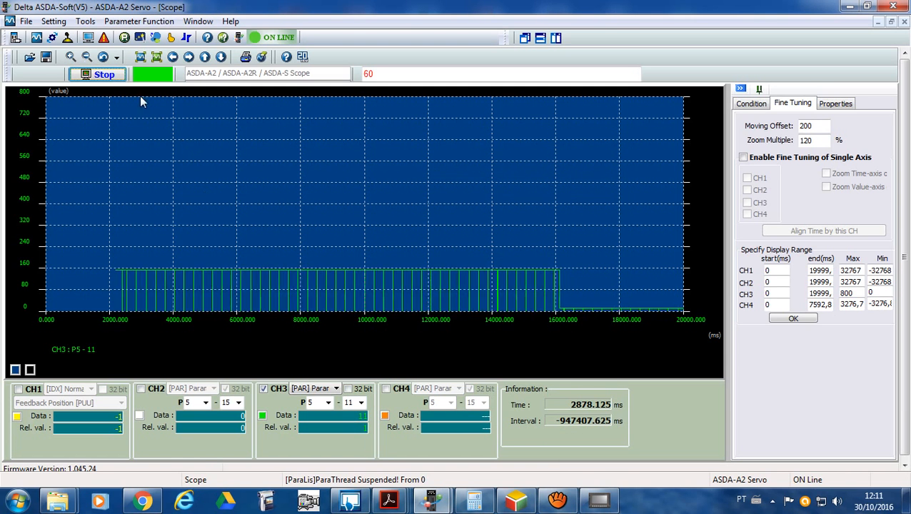
left_click(100, 75)
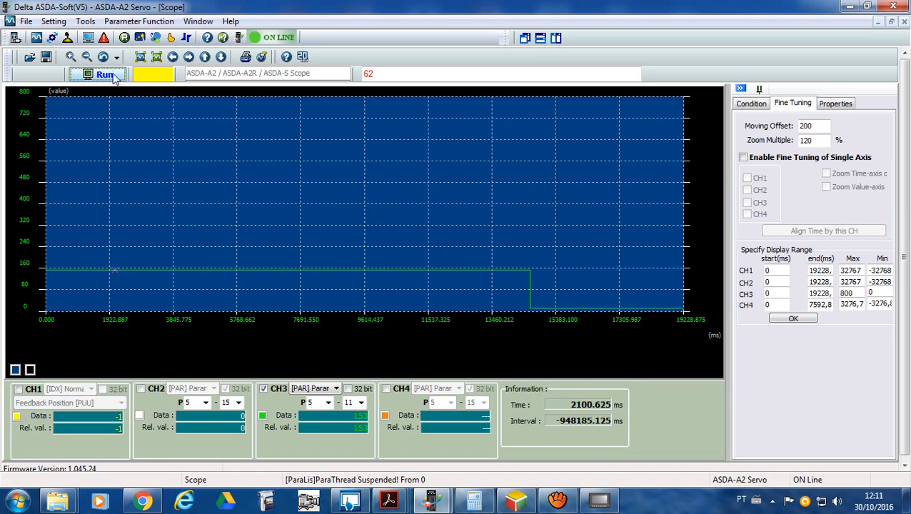
Step: Load the data array from the servo in the Data Array Editor, and look through its addresses
left_click(186, 39)
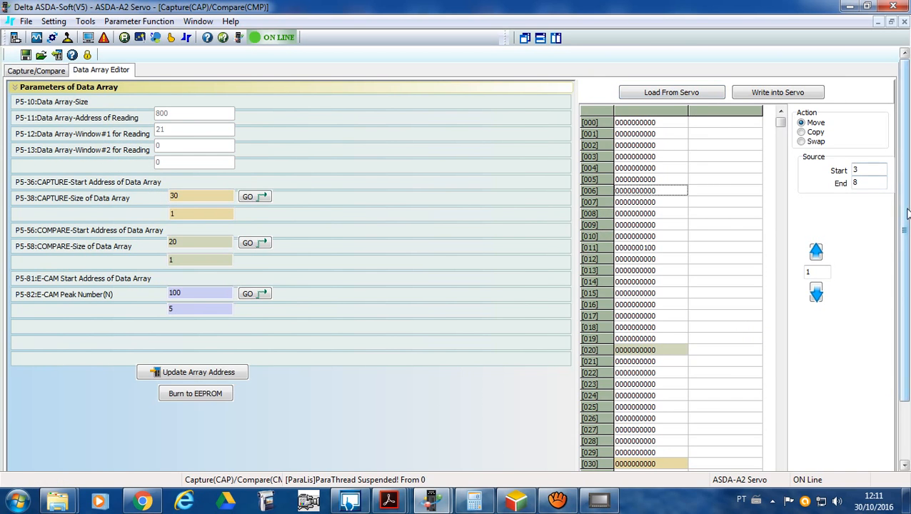
mouse_move(907, 217)
left_mouse_down()
mouse_move(906, 284)
mouse_move(906, 218)
left_mouse_up()
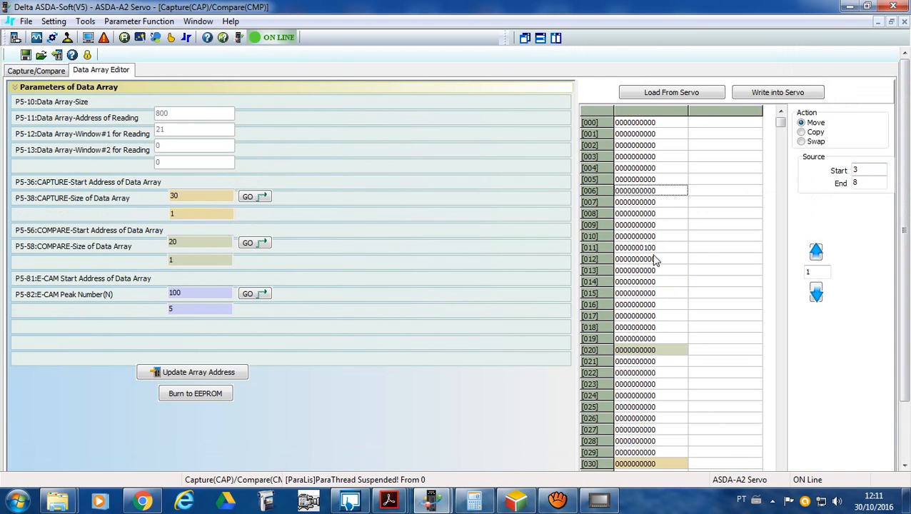
left_click(668, 98)
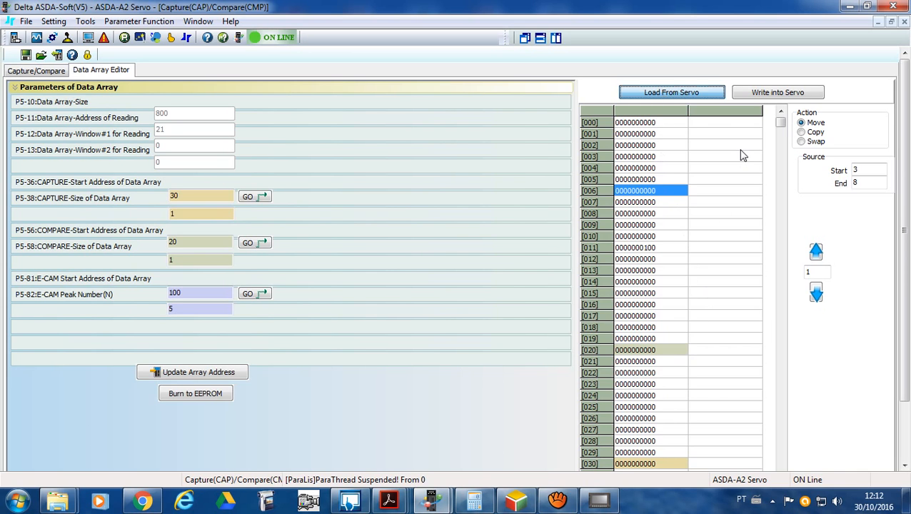
left_click(685, 95)
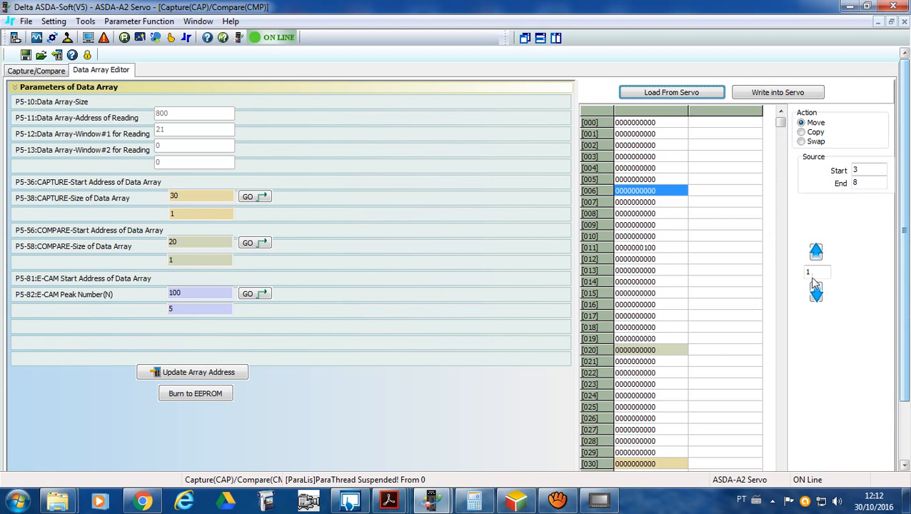
left_click_drag(781, 121, 781, 386)
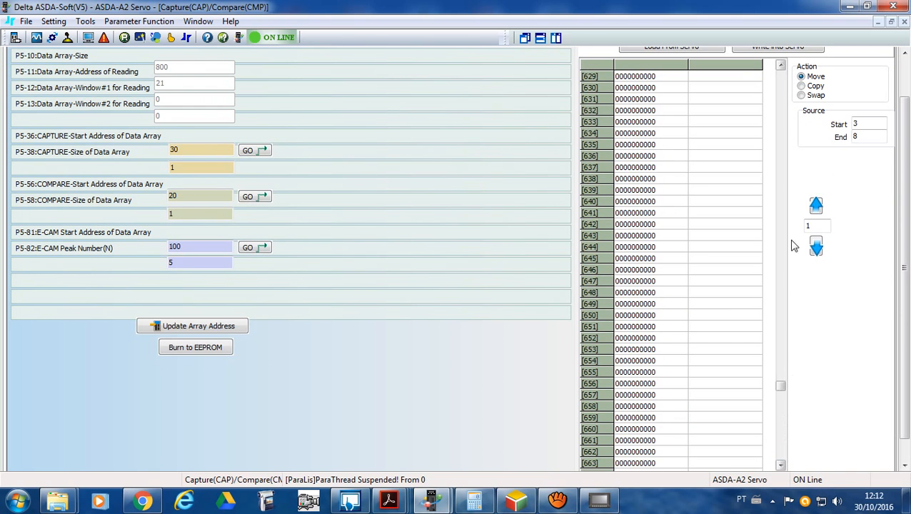
left_click(780, 75)
left_click(780, 76)
left_click(780, 76)
left_click(780, 76)
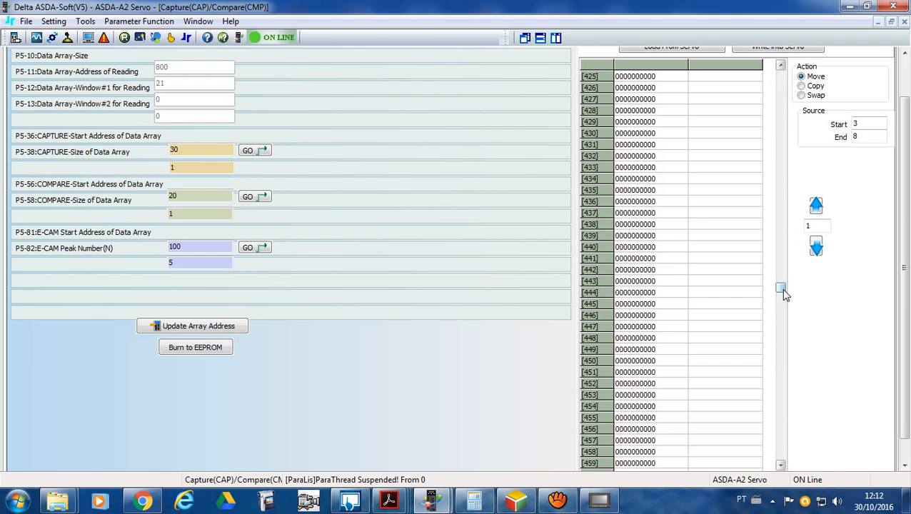
left_click_drag(781, 288, 788, 66)
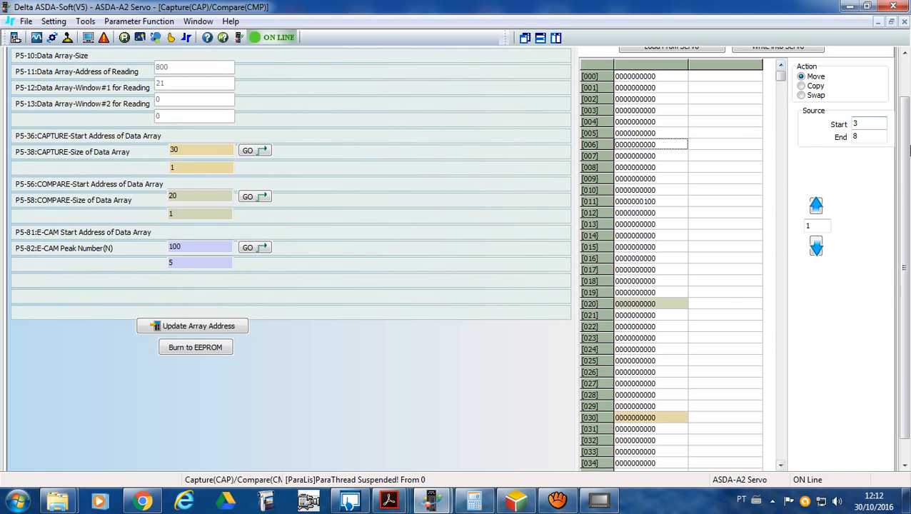
left_click(901, 75)
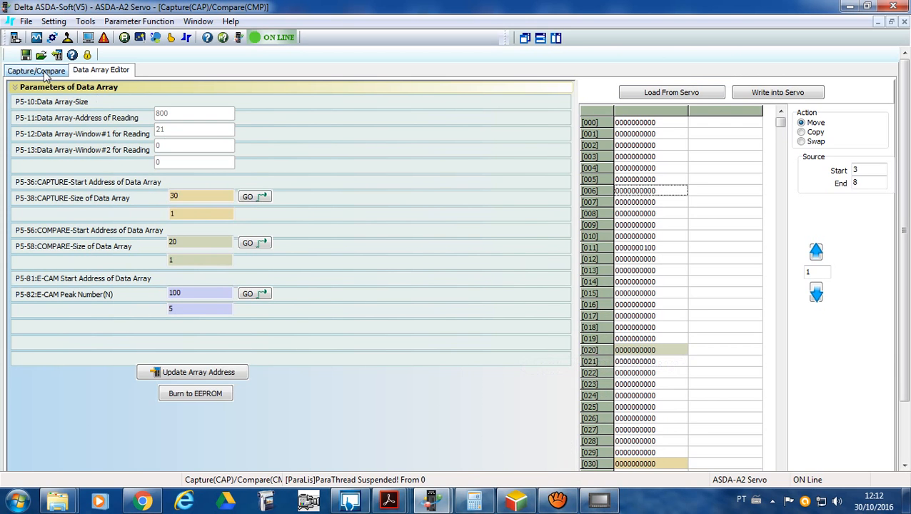
Step: Record P5-11 again in the Scope, check its value on the HMI simulator, and stop the recording
left_click(36, 38)
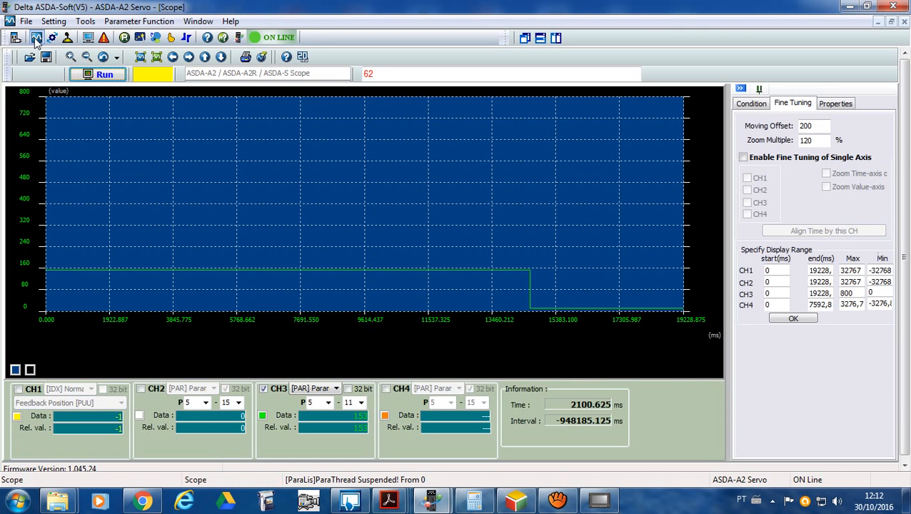
left_click(102, 75)
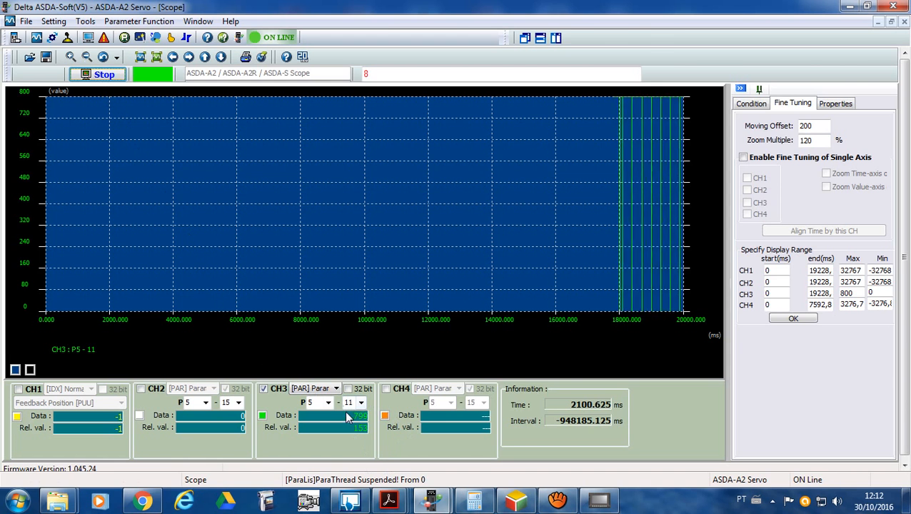
left_click(599, 502)
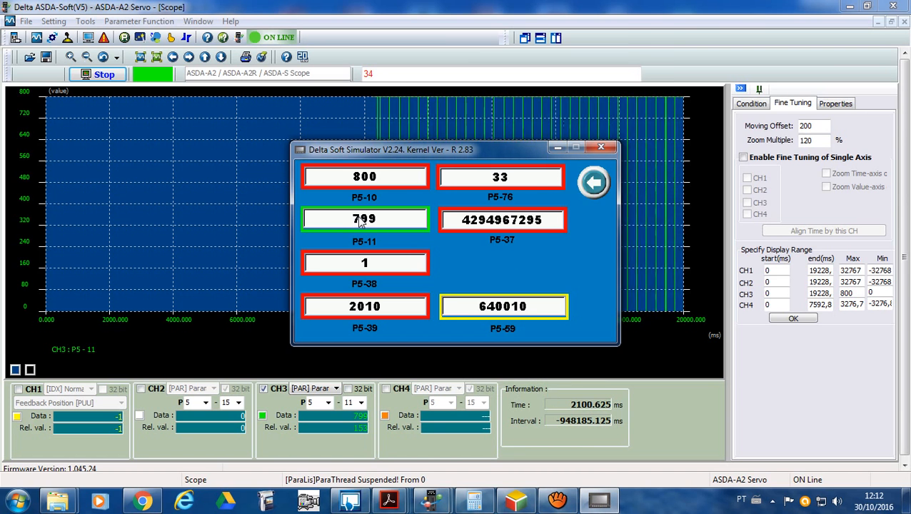
left_click(557, 148)
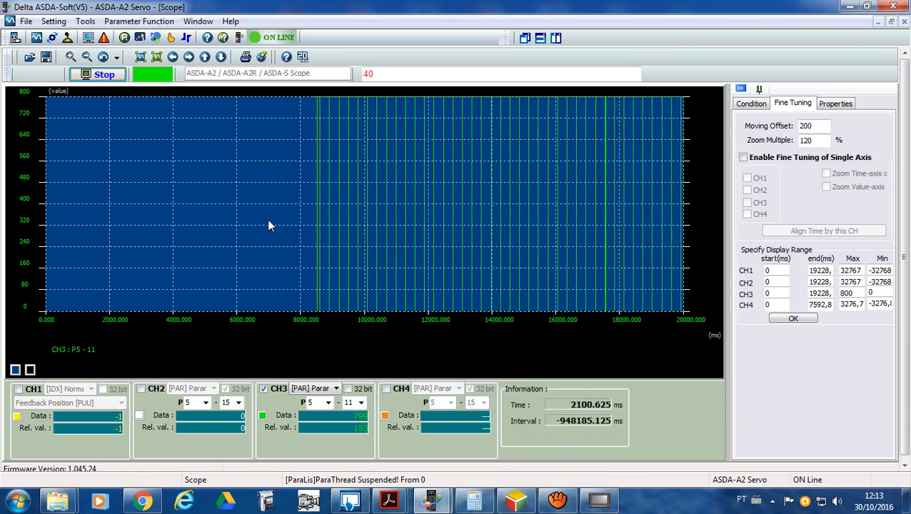
left_click(104, 75)
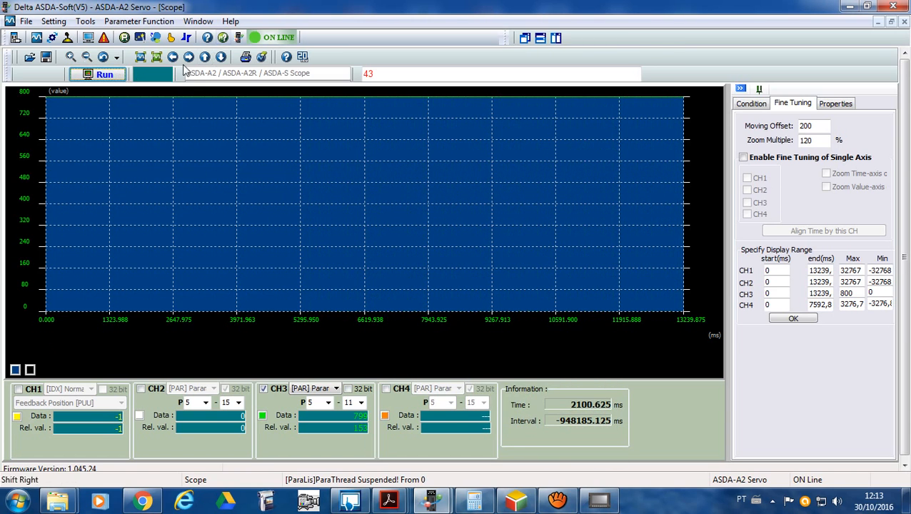
Step: Set P5-11, the data array reading/writing address, to 12 in the Parameter Editor and write it to the servo
left_click(187, 38)
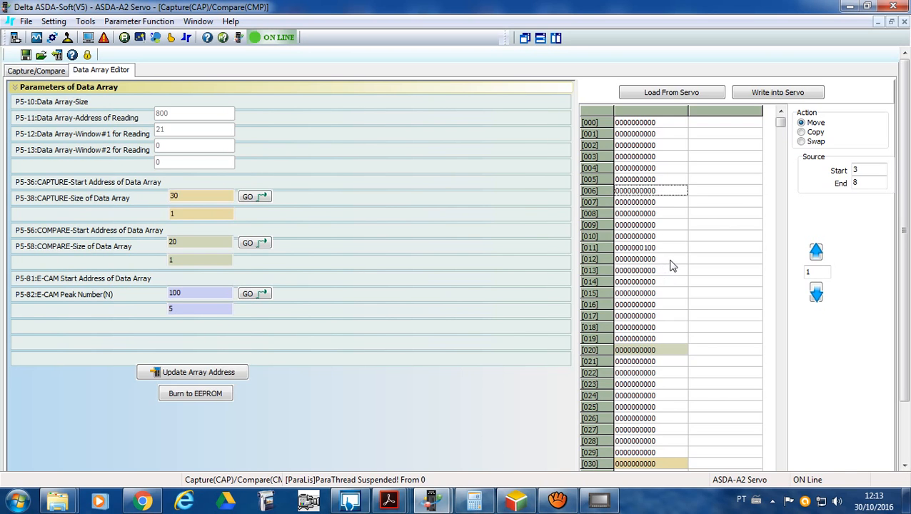
left_click(125, 39)
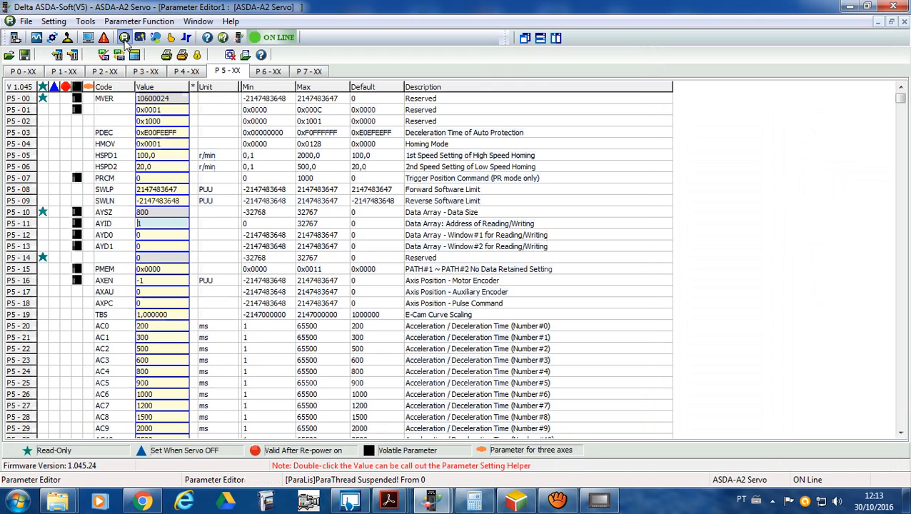
double_click(170, 224)
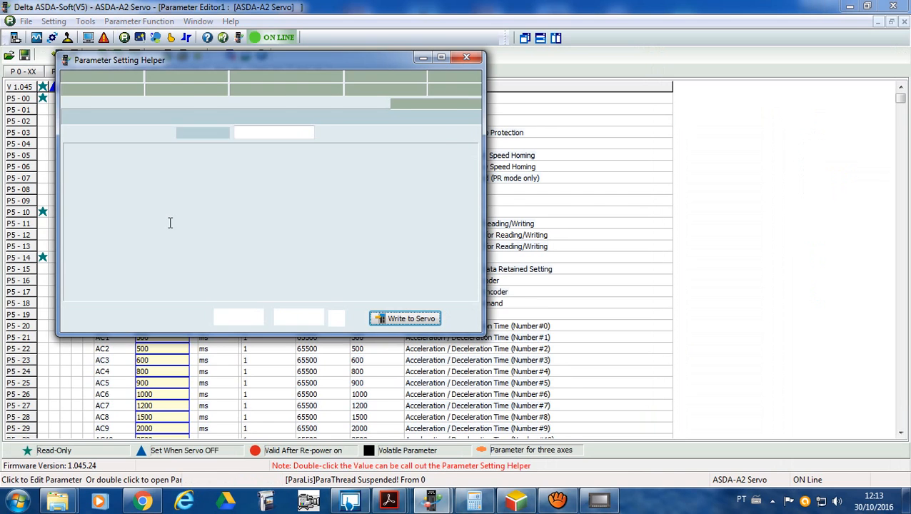
left_click(257, 133)
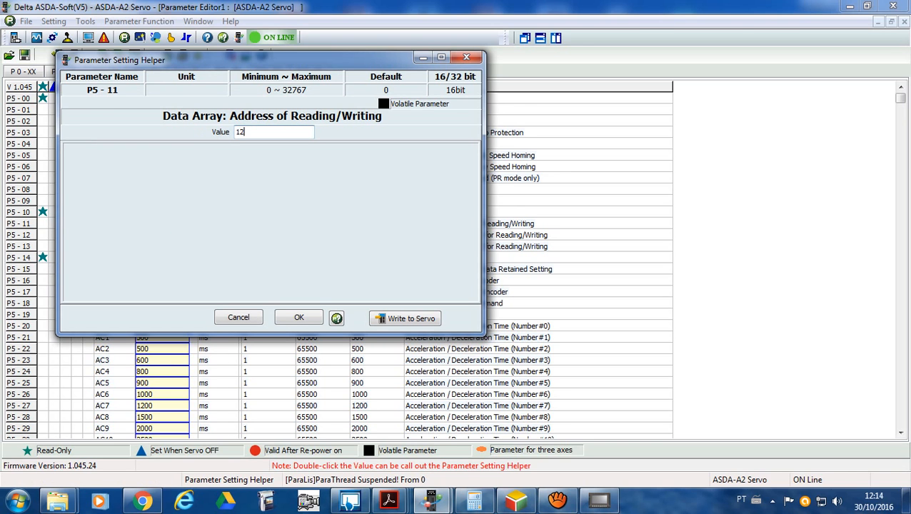
left_click(432, 323)
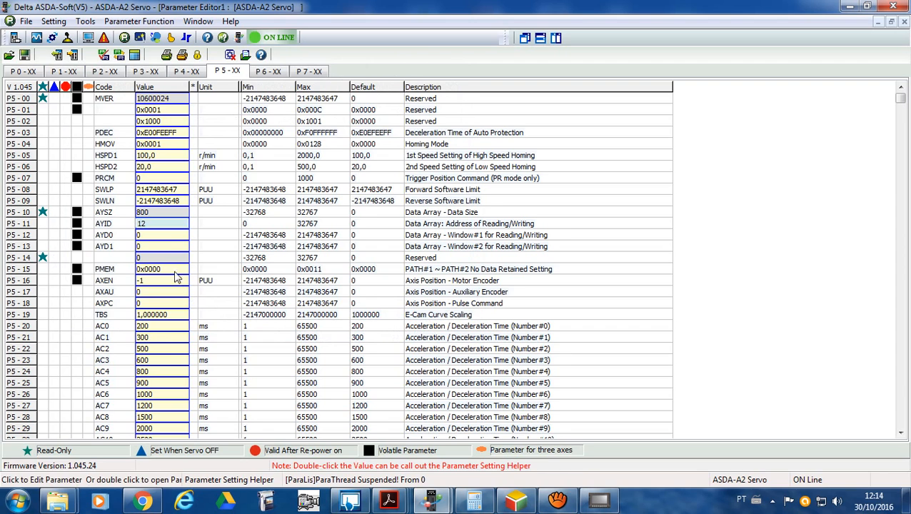
Step: Write 200 to P5-12 (Window#1) and 300 to P5-13 (Window#2) on the servo
double_click(171, 235)
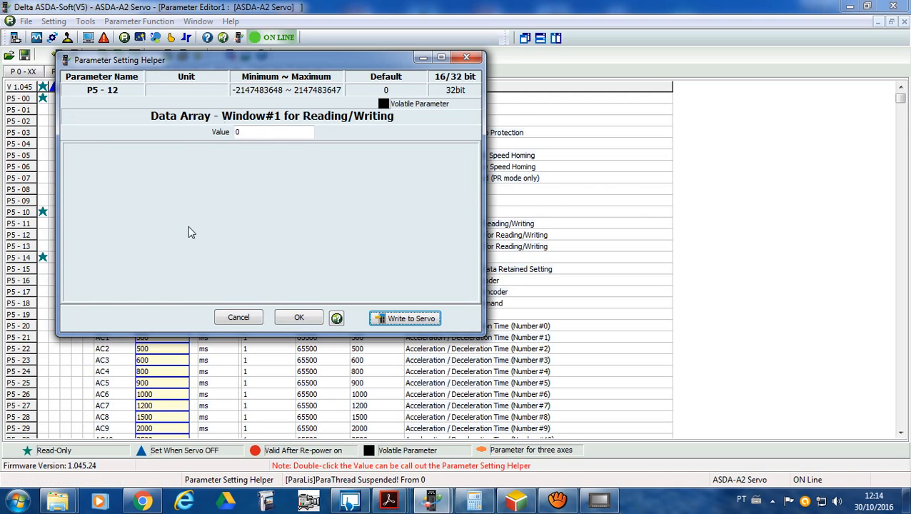
left_click(263, 133)
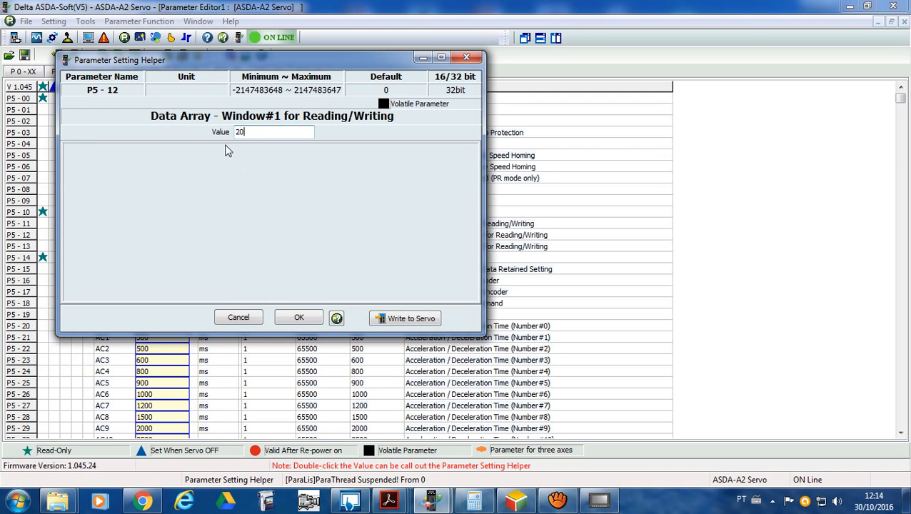
left_click(412, 318)
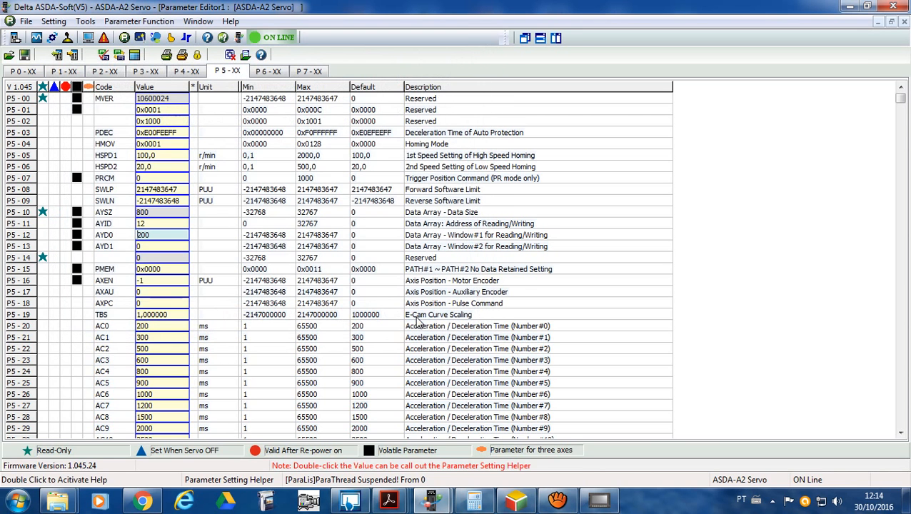
left_click(176, 248)
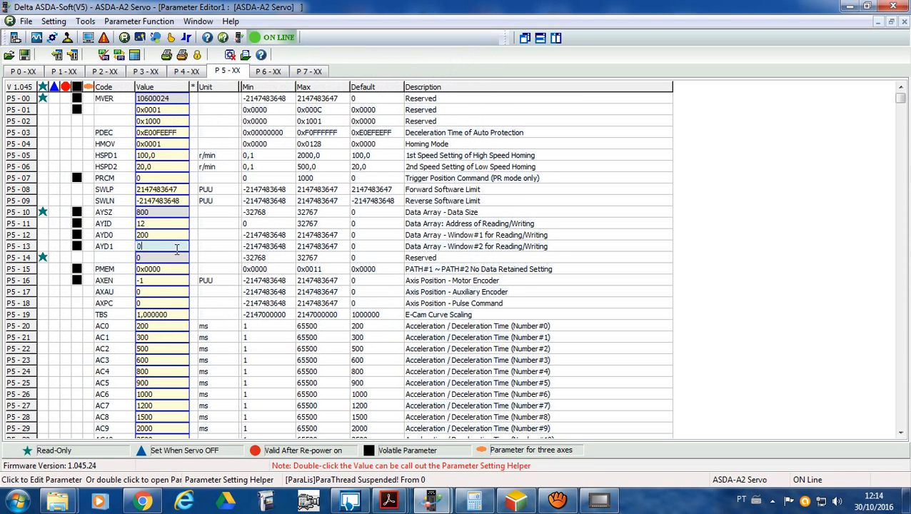
double_click(177, 248)
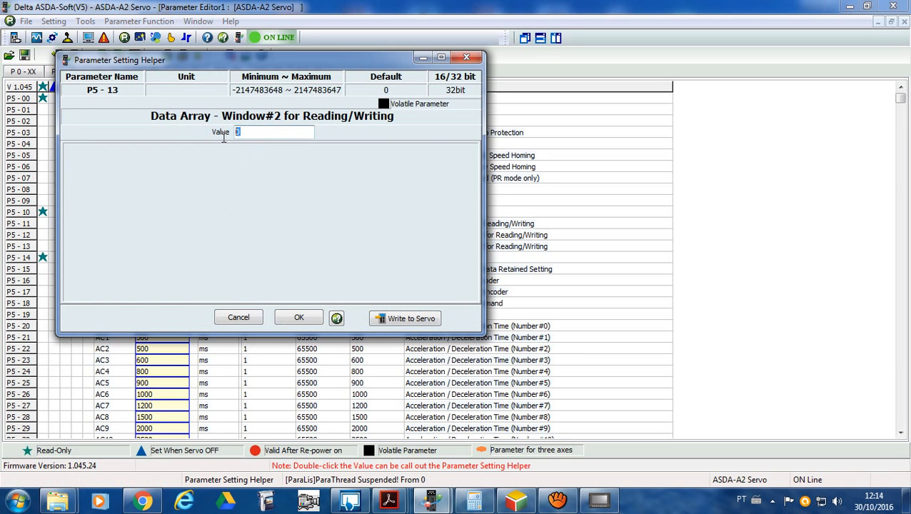
type("300")
left_click(411, 320)
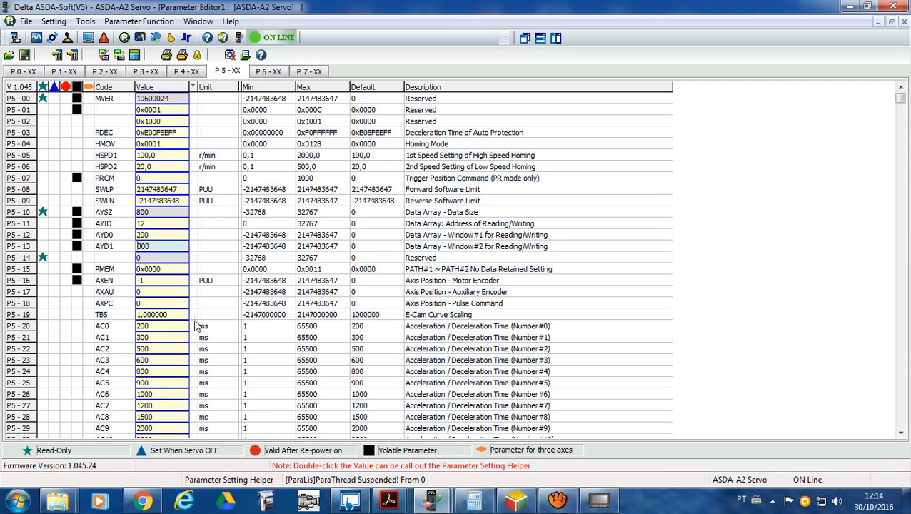
Step: Reload the data array from the servo to check the written values, and compare P5-11 in the Parameter Editor and on the HMI simulator
left_click(185, 37)
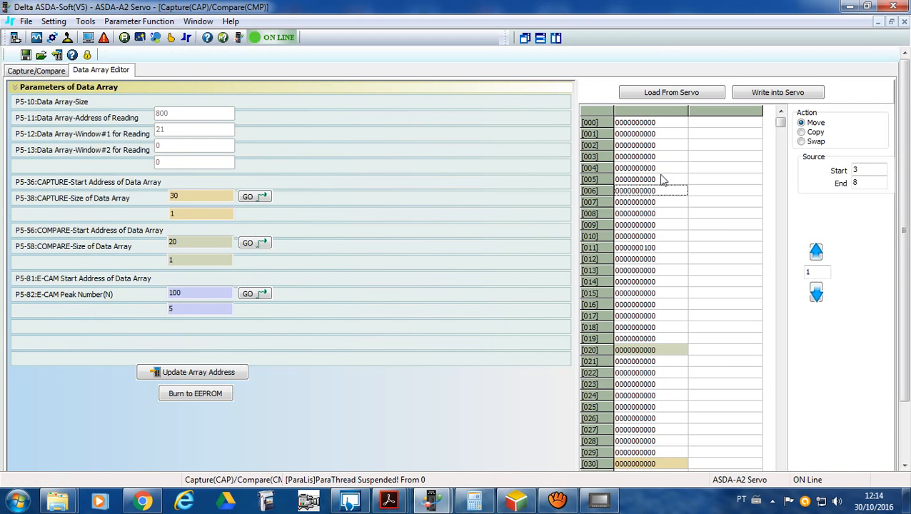
left_click(667, 95)
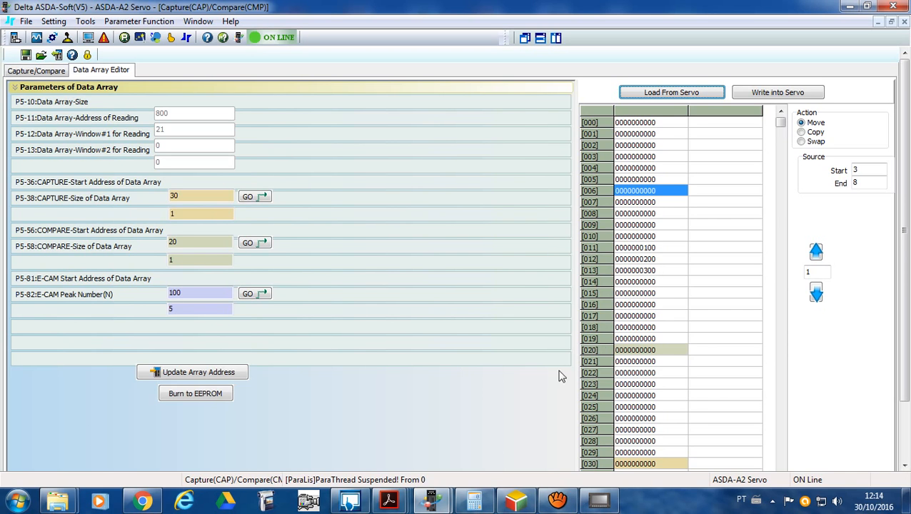
left_click(125, 37)
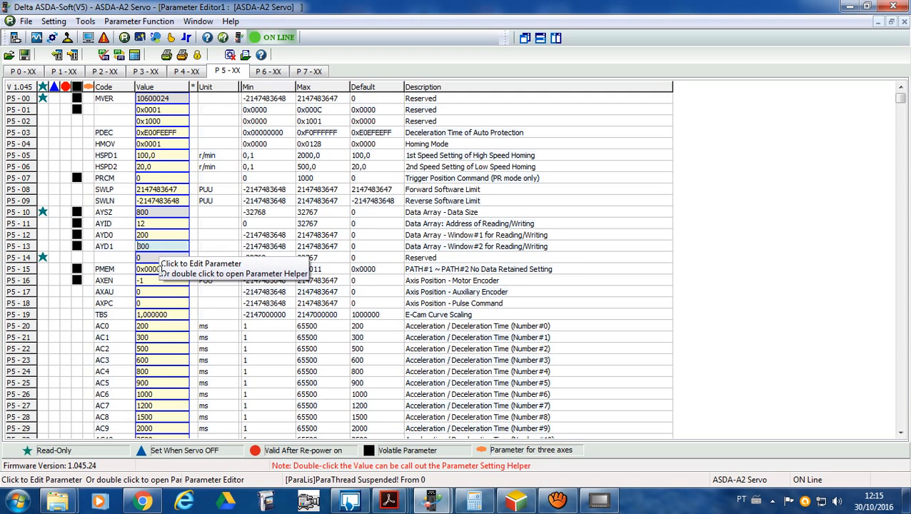
left_click(590, 505)
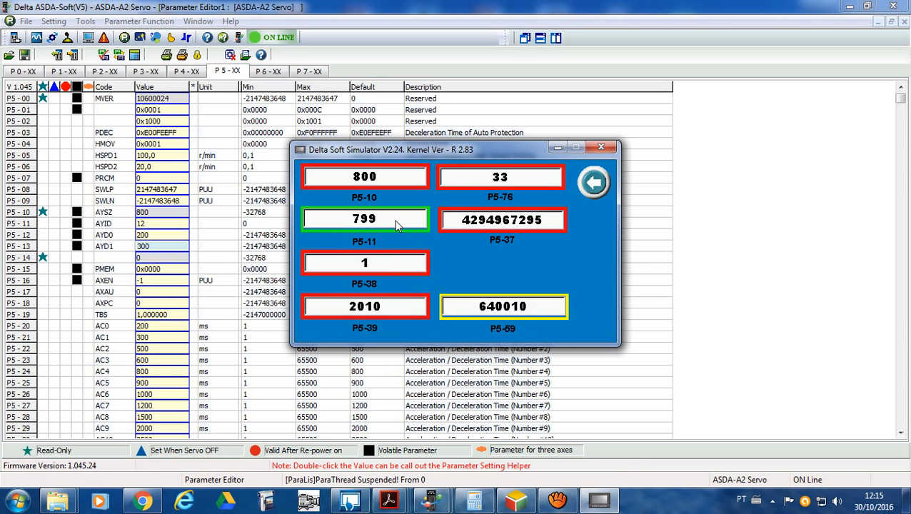
left_click(556, 148)
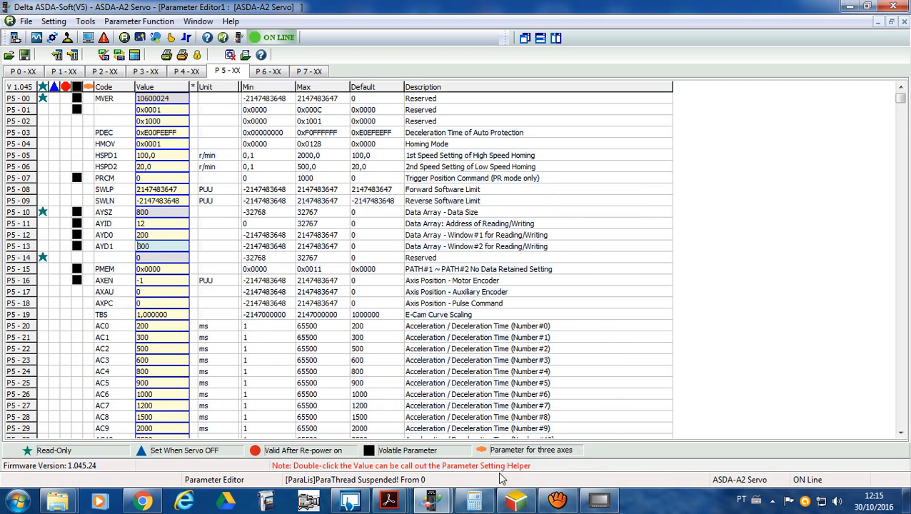
Step: Switch to the ASDA_A2_ManualV4_0.pdf manual in Acrobat Reader and examine how section 7.2.2 describes reading and writing the data array through P5-11 to P5-13
left_click(389, 500)
left_click(388, 448)
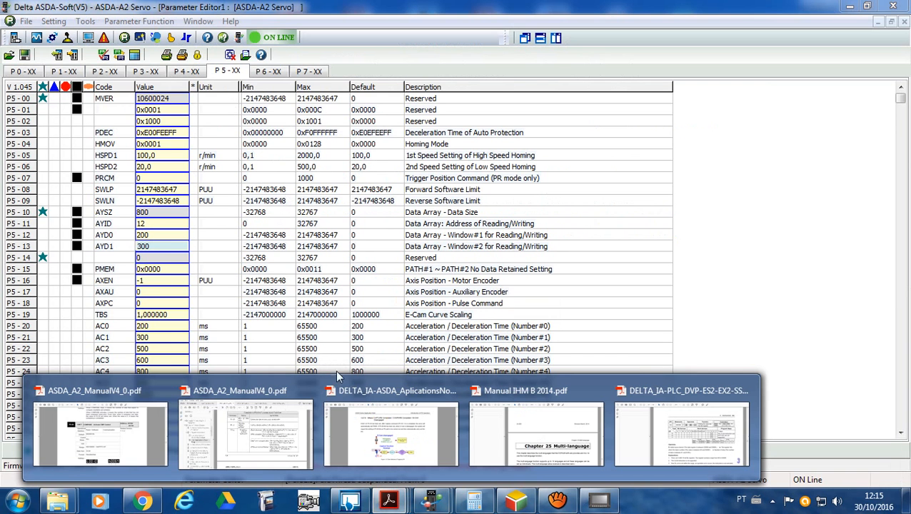
left_click(277, 450)
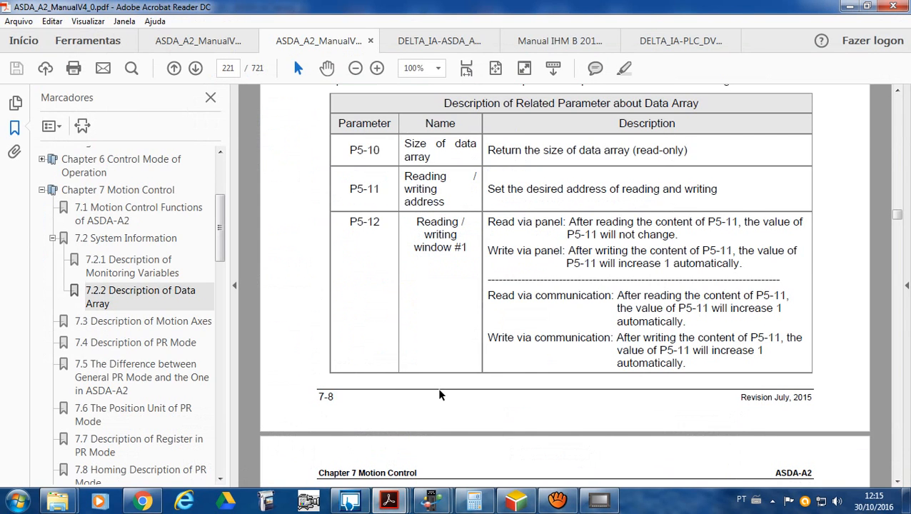
scroll(437, 387, "up", 5)
scroll(439, 394, "up", 2)
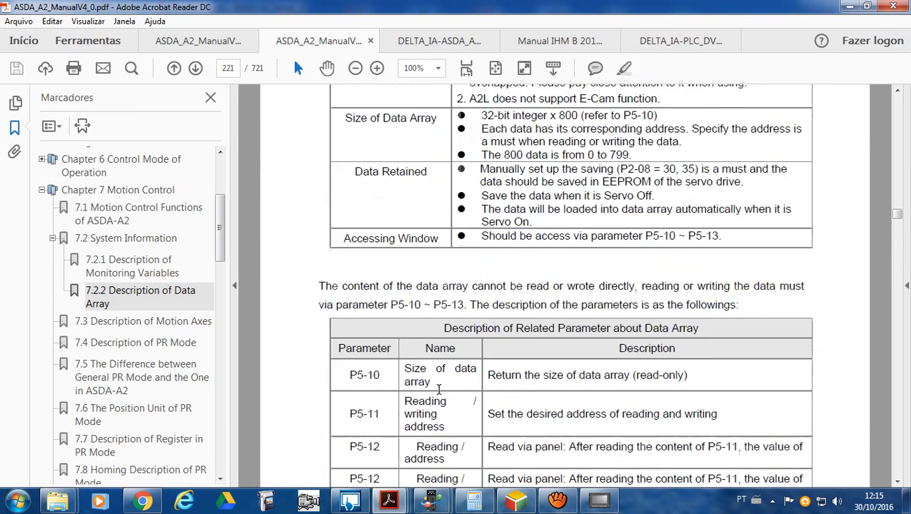
scroll(439, 394, "down", 8)
scroll(439, 394, "down", 15)
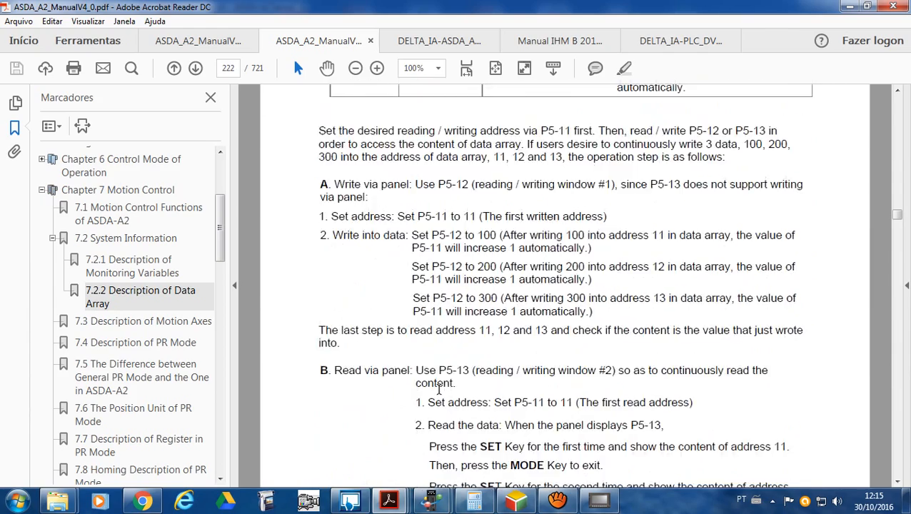
scroll(439, 389, "down", 6)
scroll(439, 389, "down", 10)
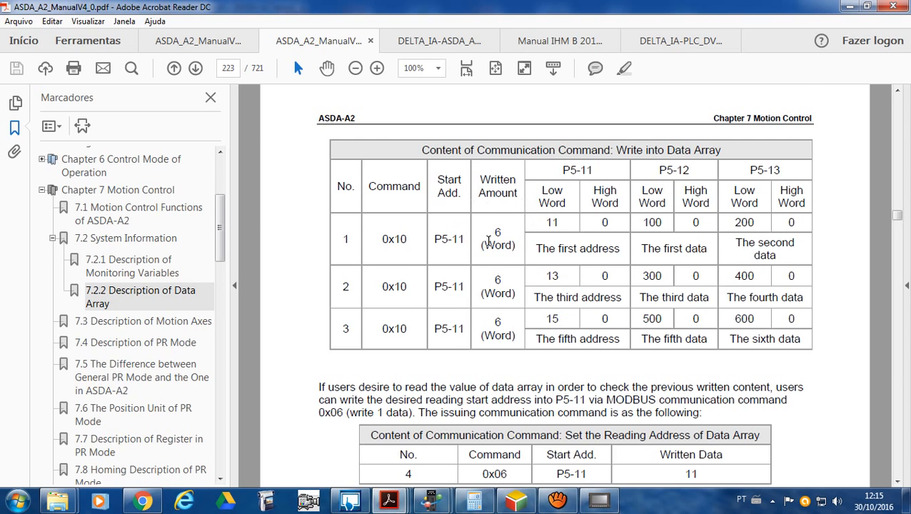
scroll(486, 241, "down", 2)
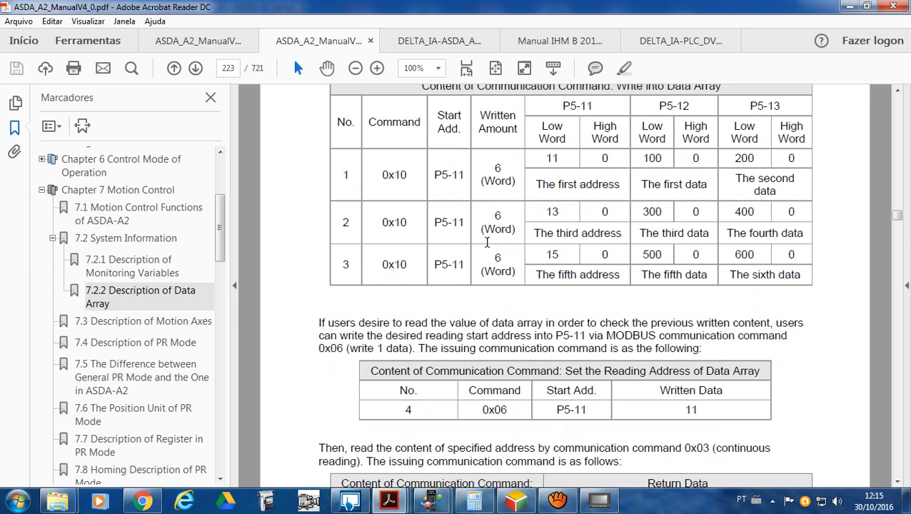
Step: Compare the manual's Write into Data Array command table with its notes on reading through P5-12 and P5-13
scroll(486, 243, "up", 4)
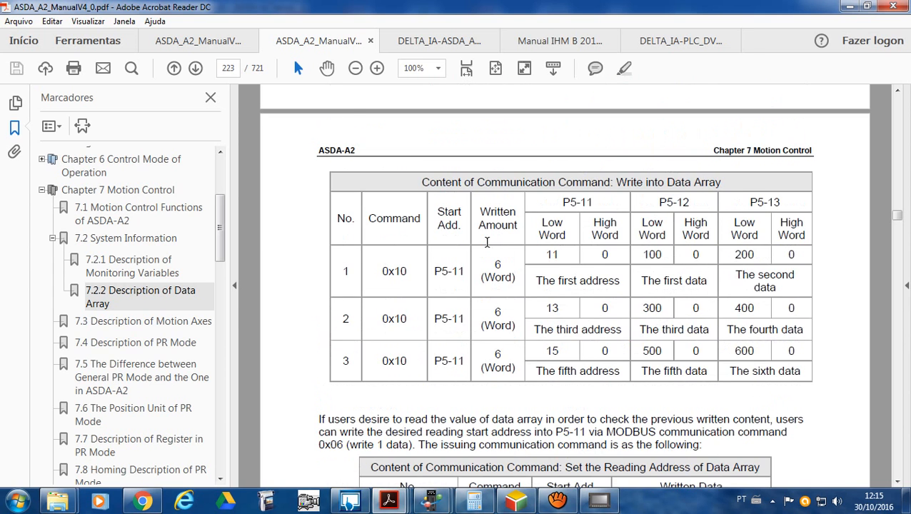
scroll(520, 324, "up", 4)
scroll(519, 324, "down", 2)
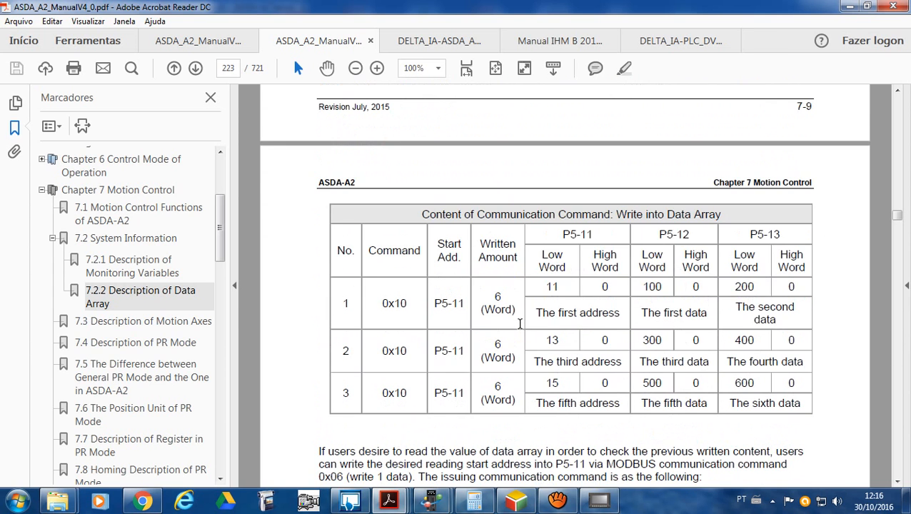
scroll(520, 323, "up", 10)
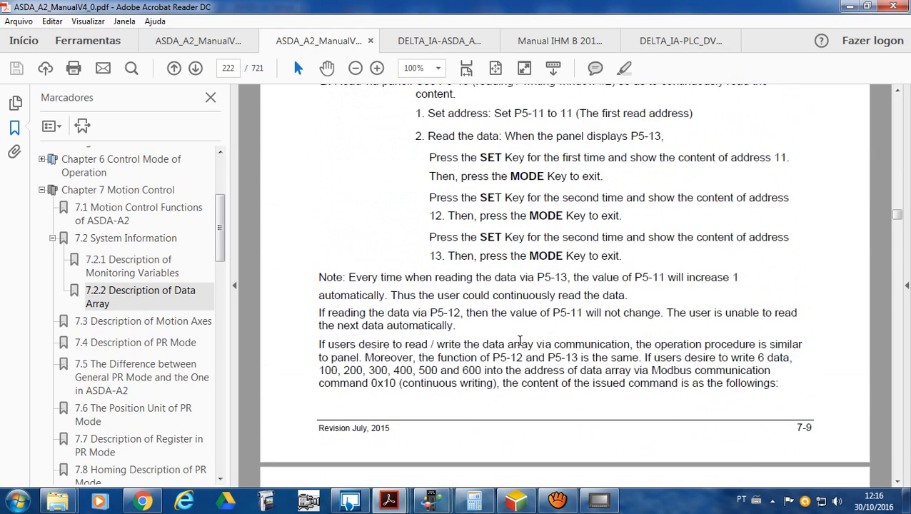
scroll(521, 336, "down", 2)
scroll(566, 214, "up", 3)
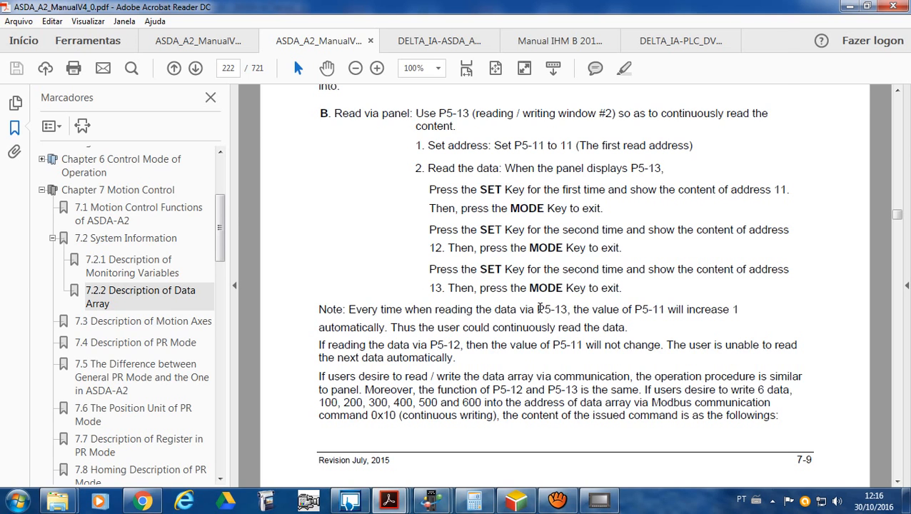
Step: Examine the manual's communication command tables for writing the data array with 0x10, setting the read address with 0x06 and reading with 0x03
scroll(540, 309, "down", 10)
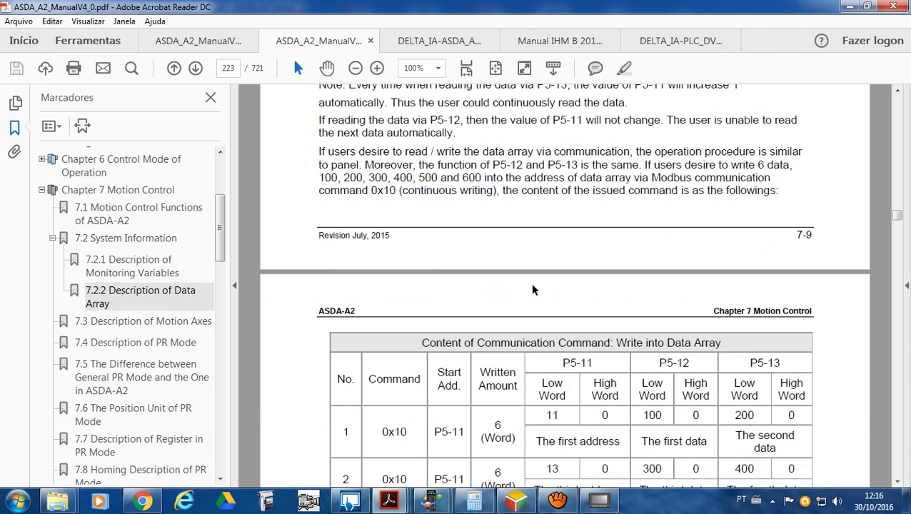
scroll(532, 287, "down", 2)
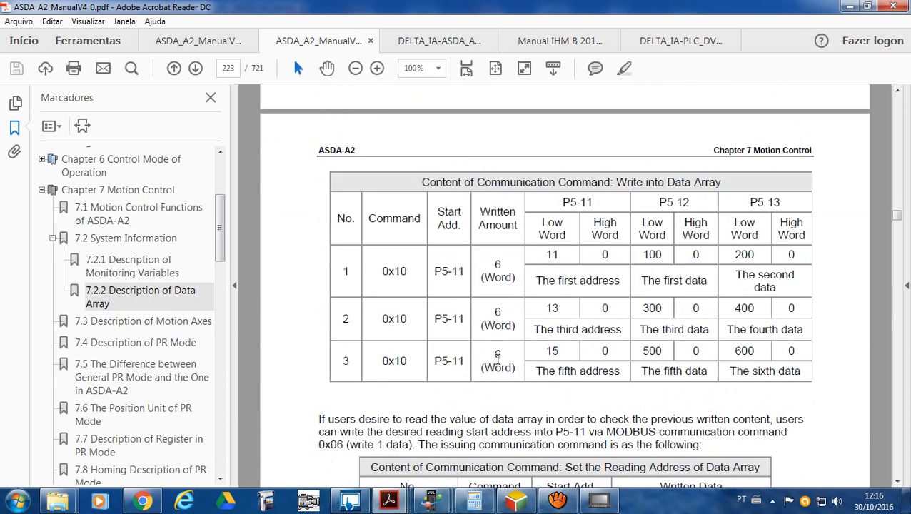
scroll(498, 380, "down", 3)
scroll(498, 381, "up", 3)
scroll(393, 259, "up", 1)
scroll(457, 322, "down", 5)
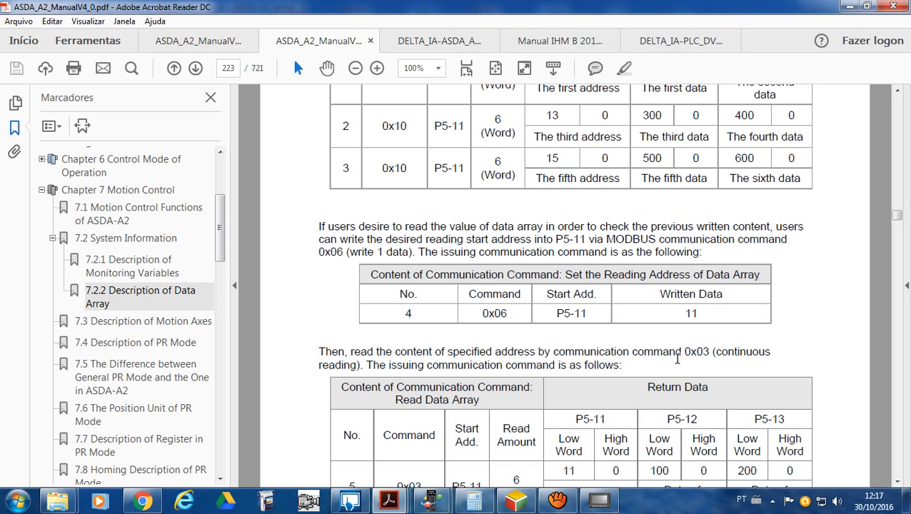
scroll(677, 359, "down", 5)
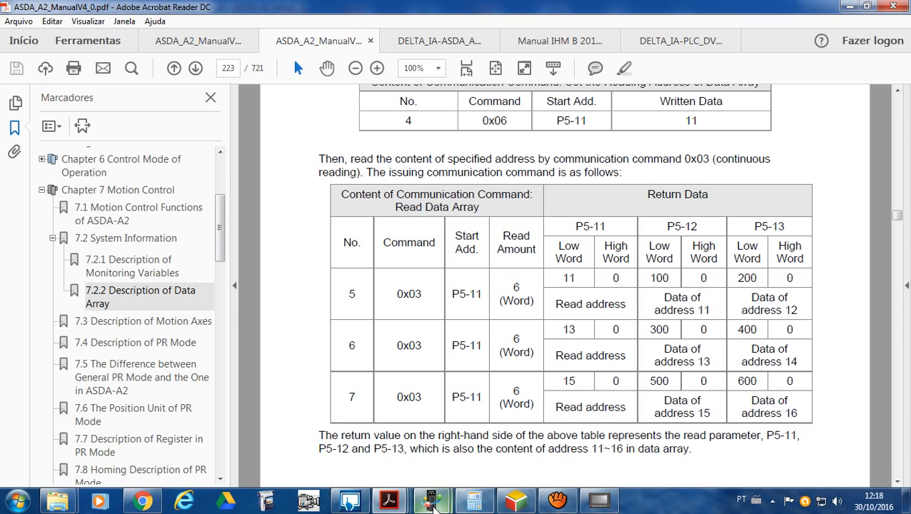
Step: Switch to the Delta ASDA-Soft Software manual and read the P5-11 and P5-13 parameter descriptions
mouse_move(431, 500)
left_click(511, 454)
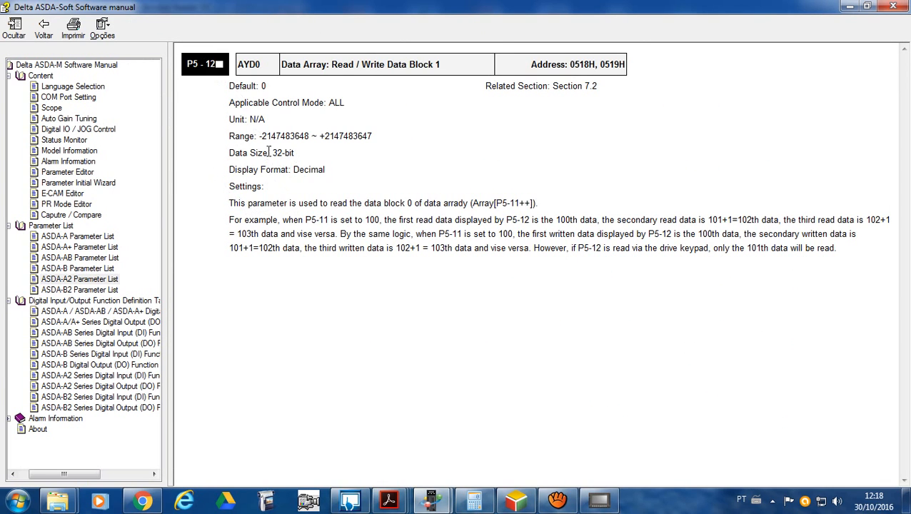
left_click(42, 32)
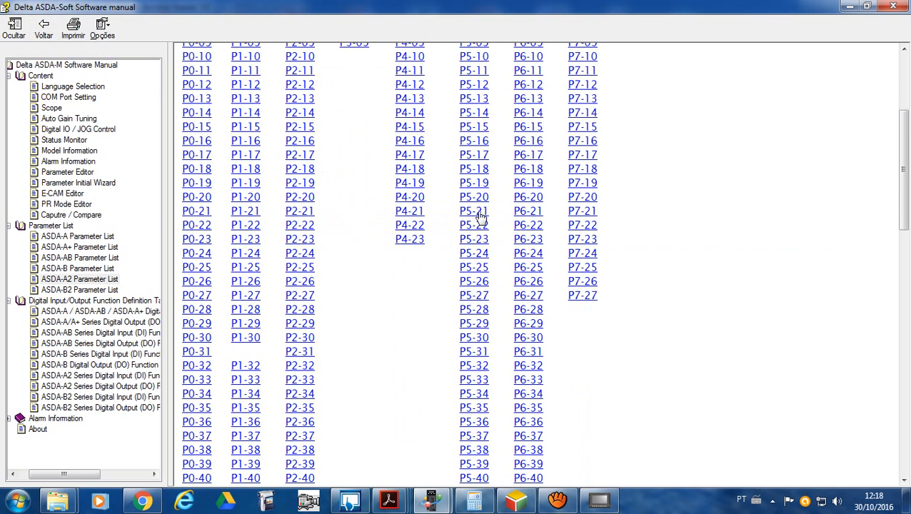
left_click(475, 70)
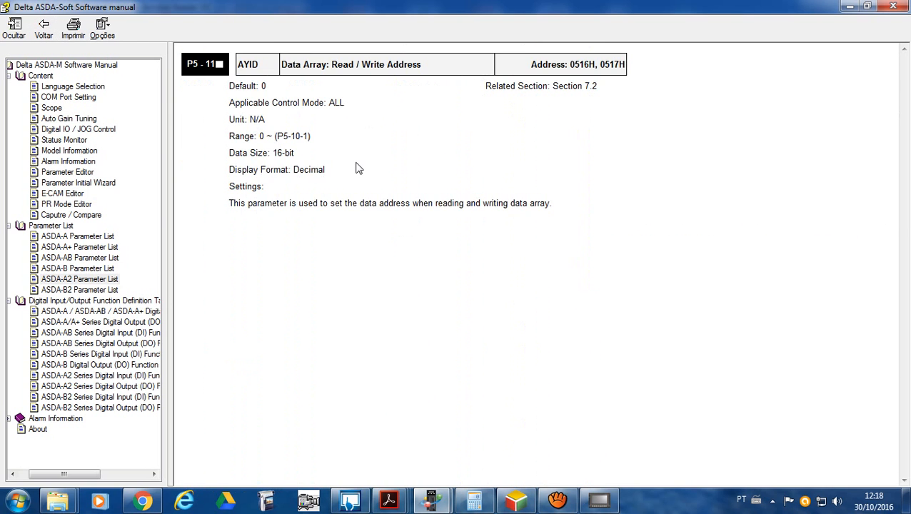
left_click(42, 30)
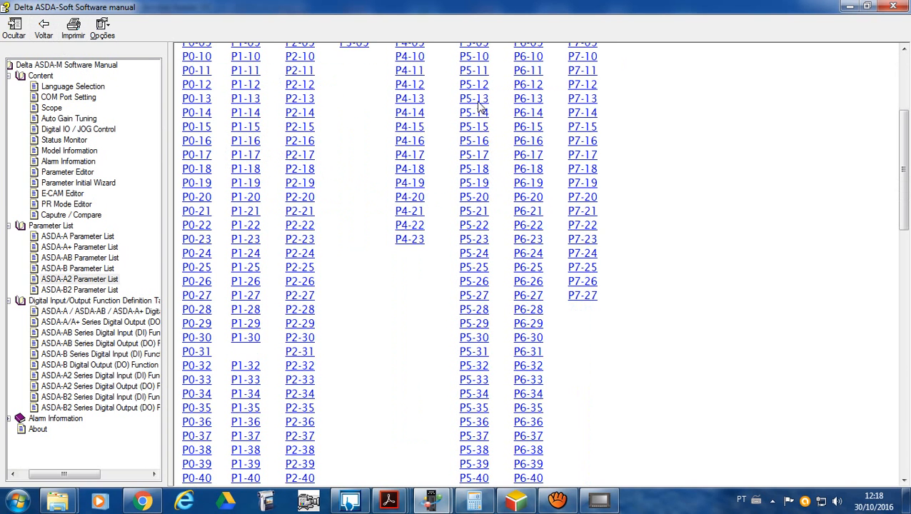
left_click(477, 100)
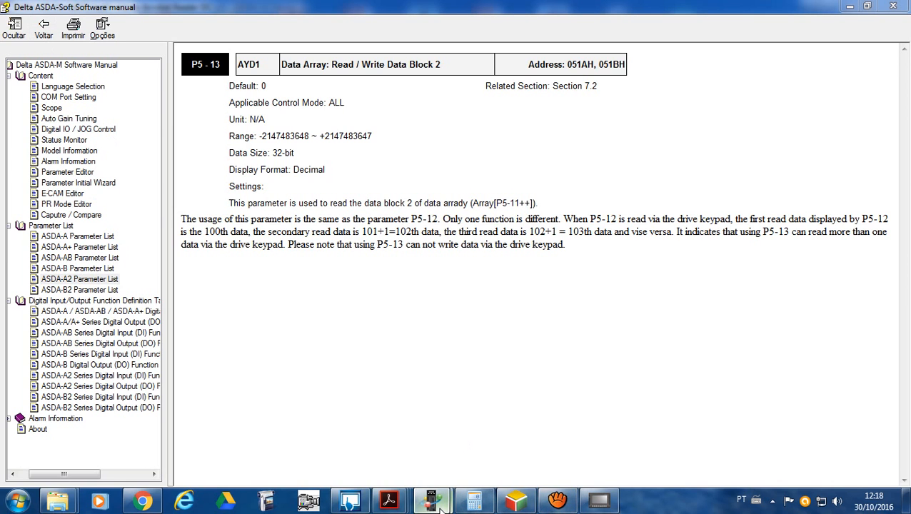
Step: Switch to the DELTA_IA-PLC_DVP programming manual in Acrobat Reader and find the function codes supported by the MODRW instruction
mouse_move(440, 505)
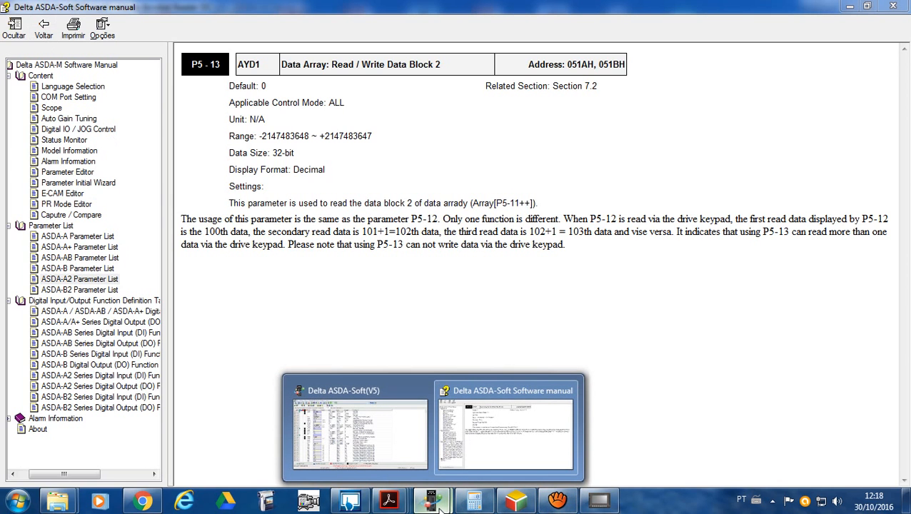
mouse_move(394, 504)
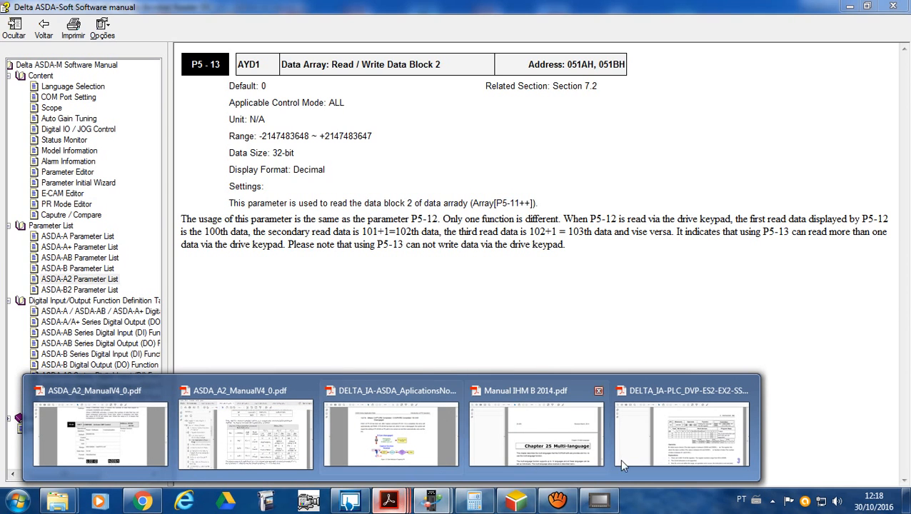
left_click(630, 404)
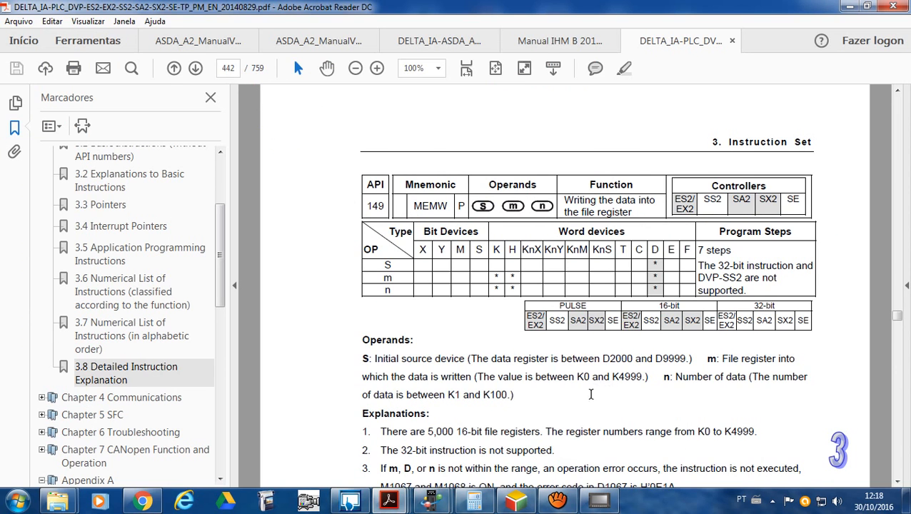
scroll(590, 395, "down", 3)
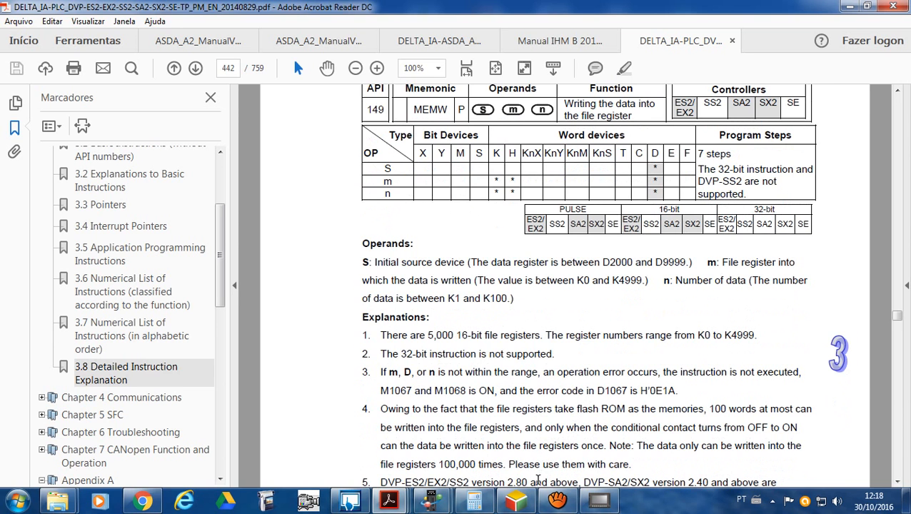
scroll(530, 443, "down", 5)
scroll(530, 439, "down", 6)
scroll(530, 438, "up", 6)
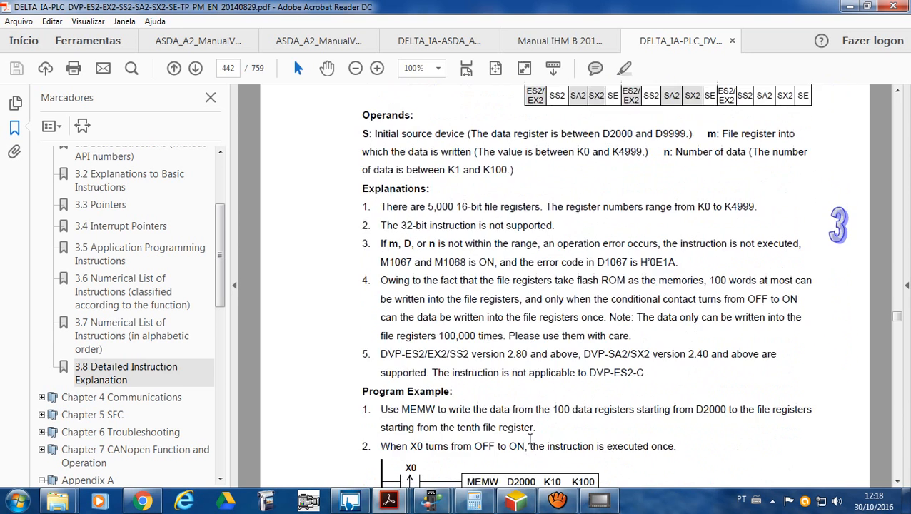
scroll(530, 439, "down", 12)
scroll(531, 444, "down", 20)
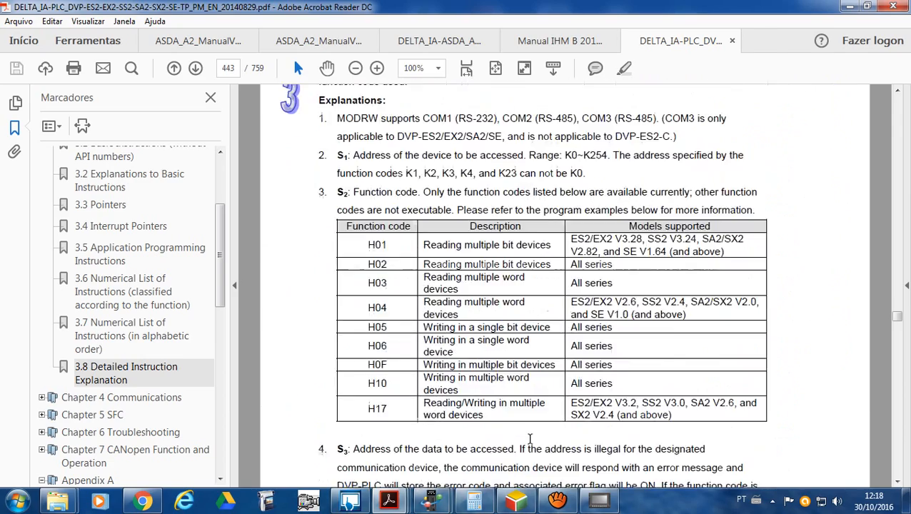
Step: Examine MODRW Program Examples 1 and 2 for function code H02, plus the relative flags and data registers for COM1, COM2 and COM3
scroll(530, 438, "down", 20)
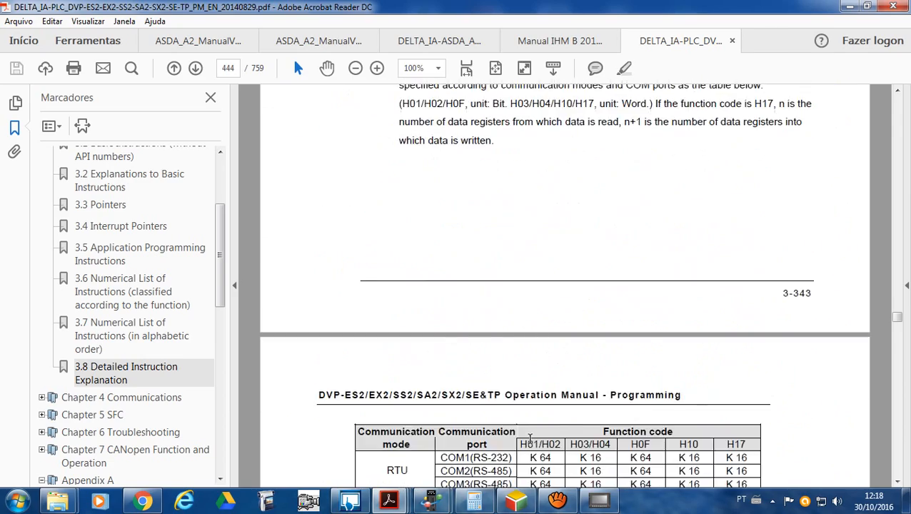
scroll(530, 439, "down", 20)
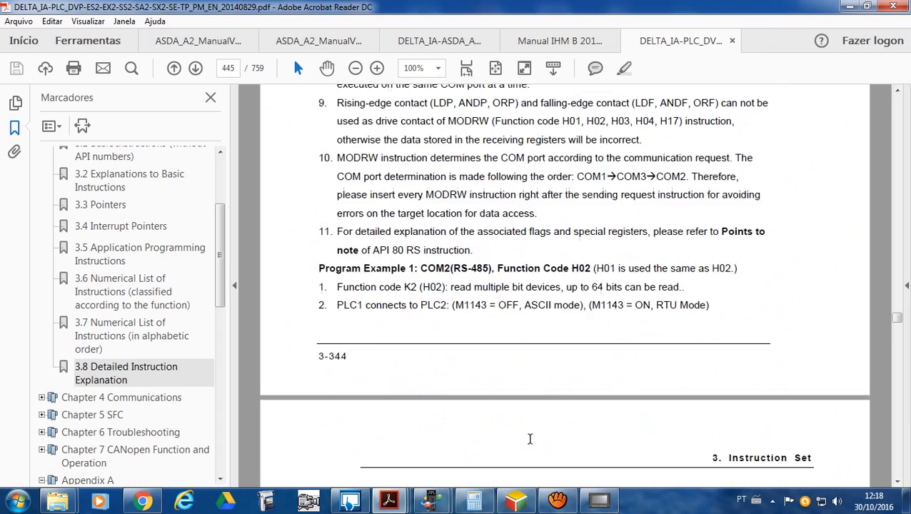
scroll(530, 438, "down", 20)
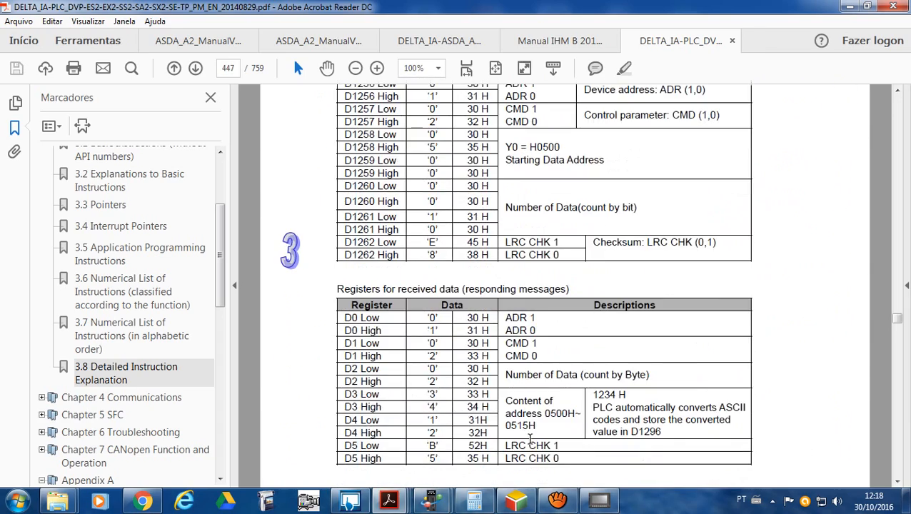
scroll(530, 438, "down", 20)
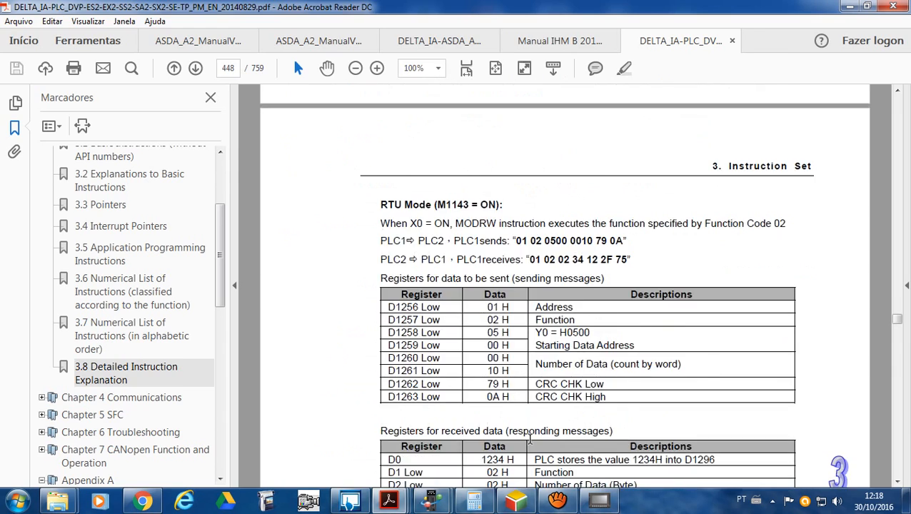
scroll(530, 438, "down", 6)
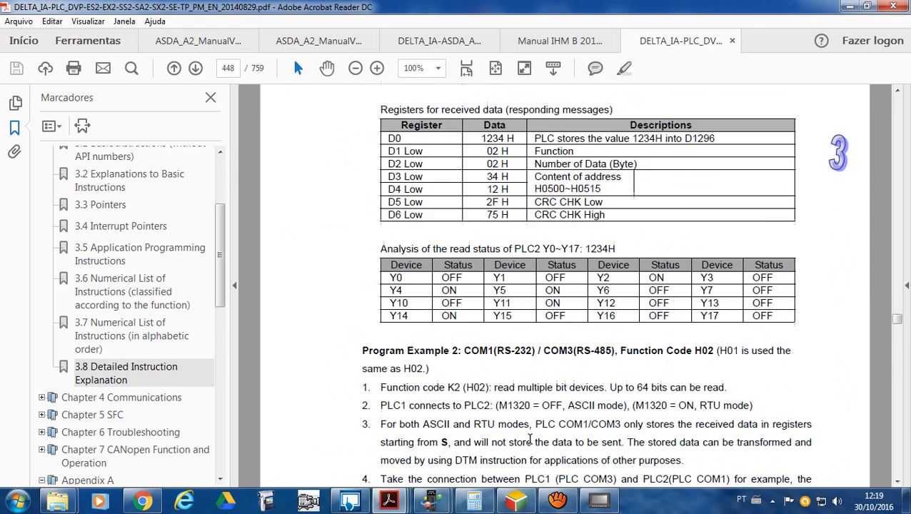
scroll(529, 438, "down", 4)
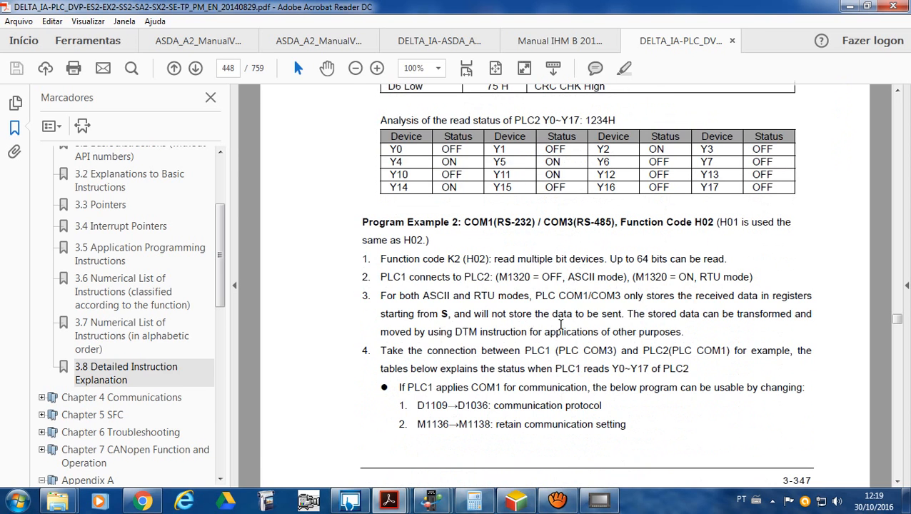
scroll(562, 315, "down", 11)
scroll(561, 325, "down", 16)
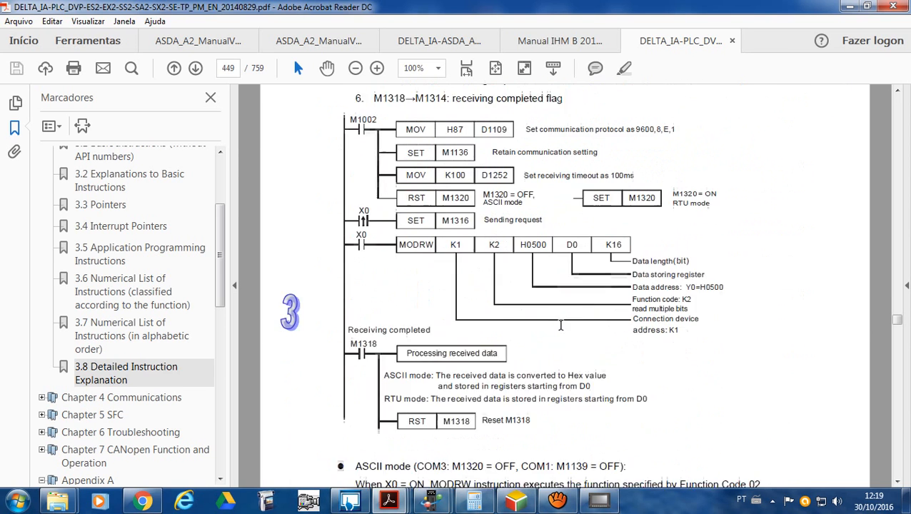
scroll(562, 327, "down", 15)
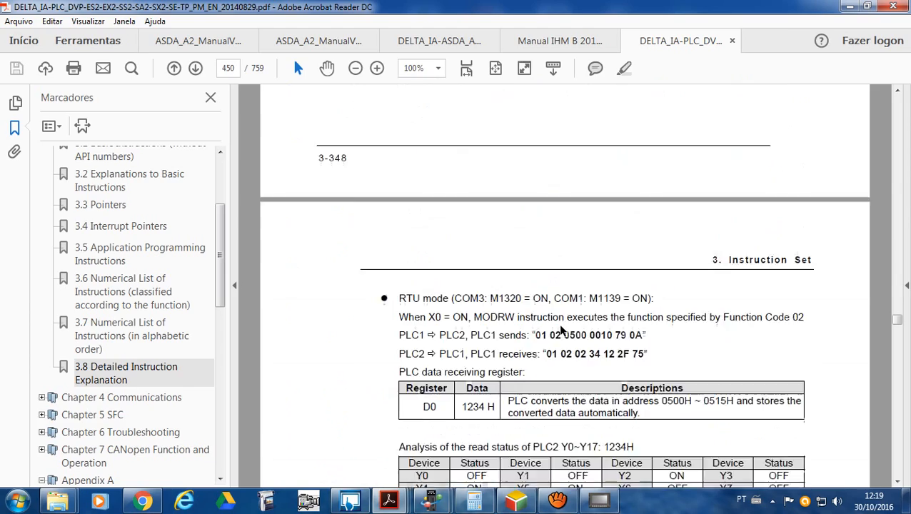
scroll(561, 325, "down", 18)
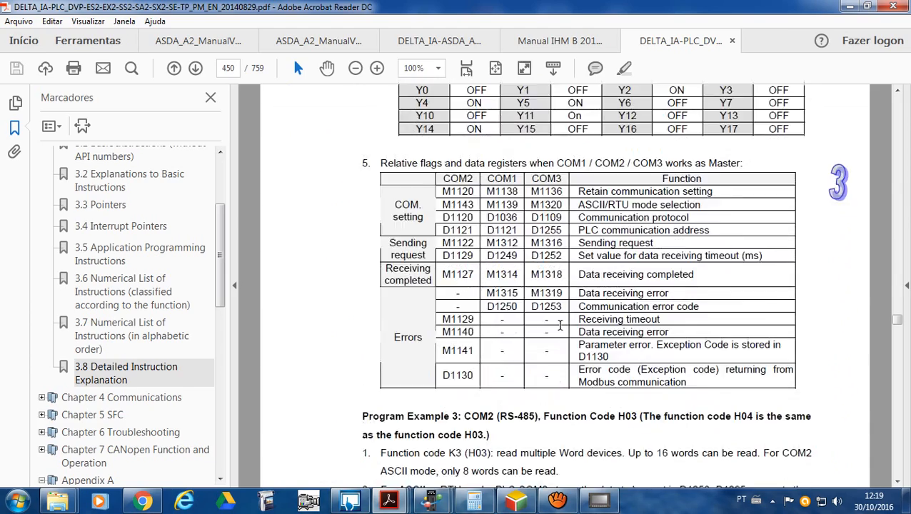
Step: Examine MODRW Program Example 3 for function code H03 on COM2, including its ASCII and RTU mode register tables
scroll(561, 324, "down", 20)
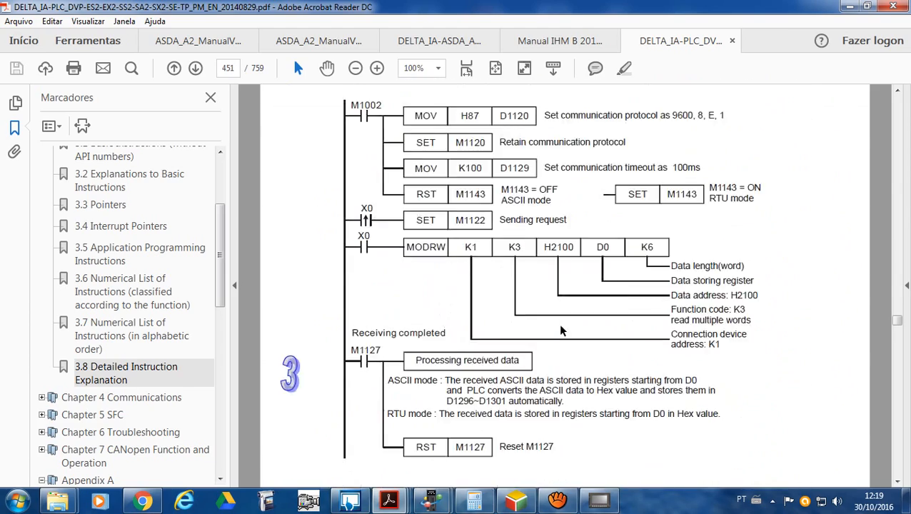
scroll(560, 330, "down", 6)
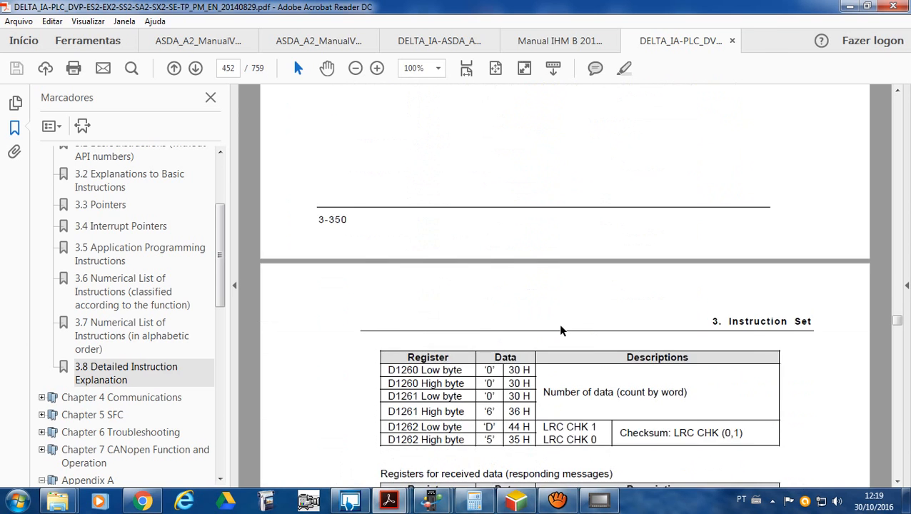
scroll(561, 325, "down", 3)
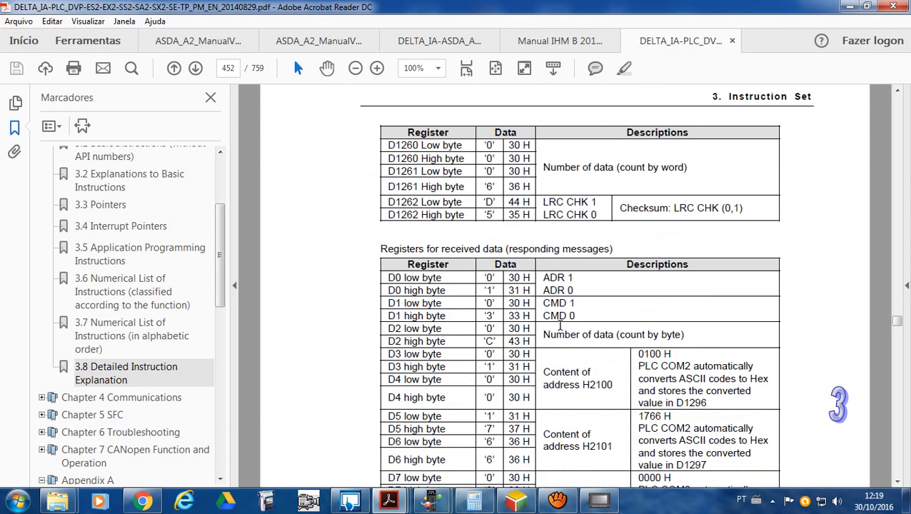
scroll(561, 325, "up", 14)
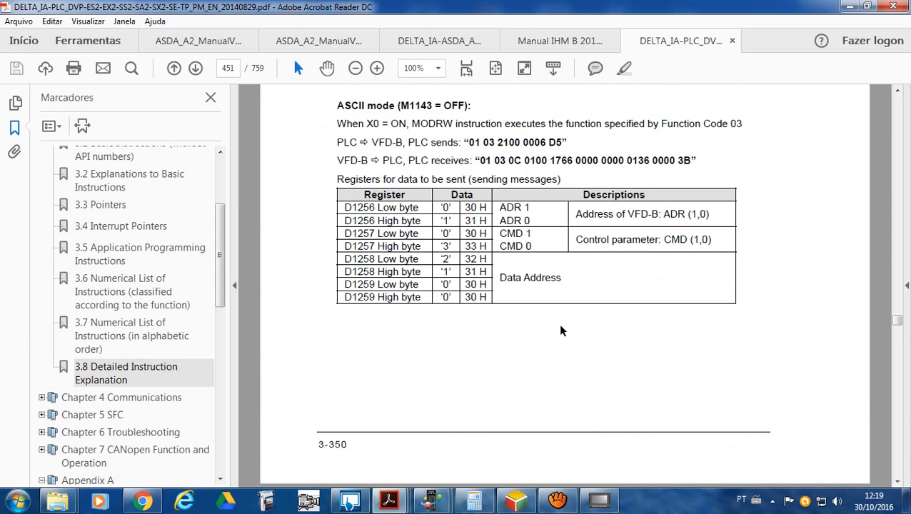
scroll(561, 330, "down", 20)
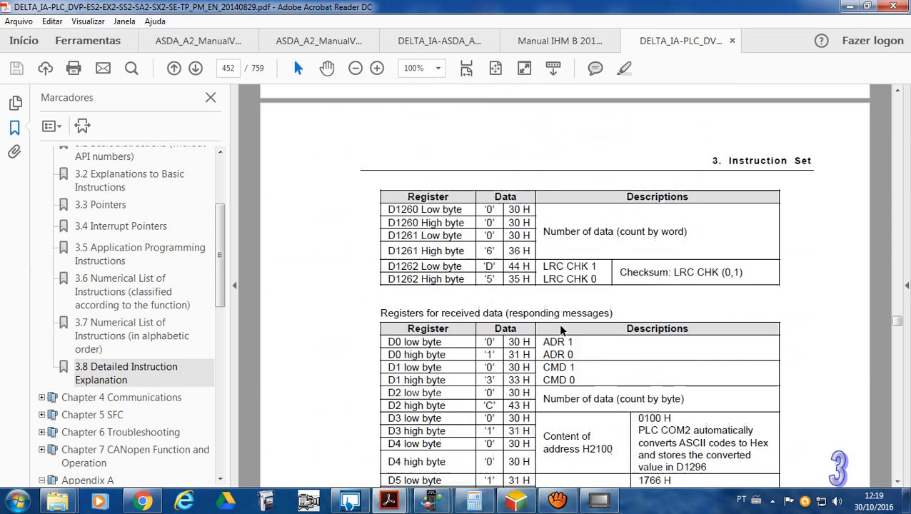
scroll(561, 325, "down", 13)
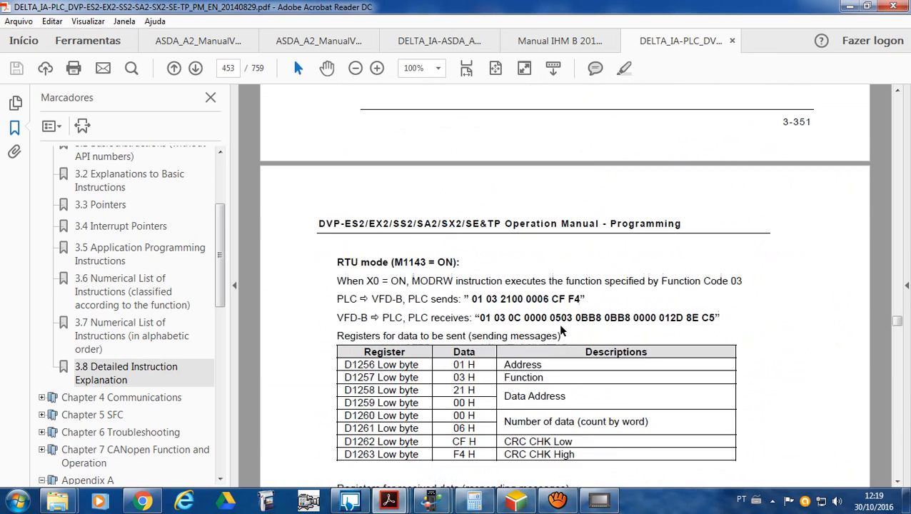
scroll(465, 348, "down", 7)
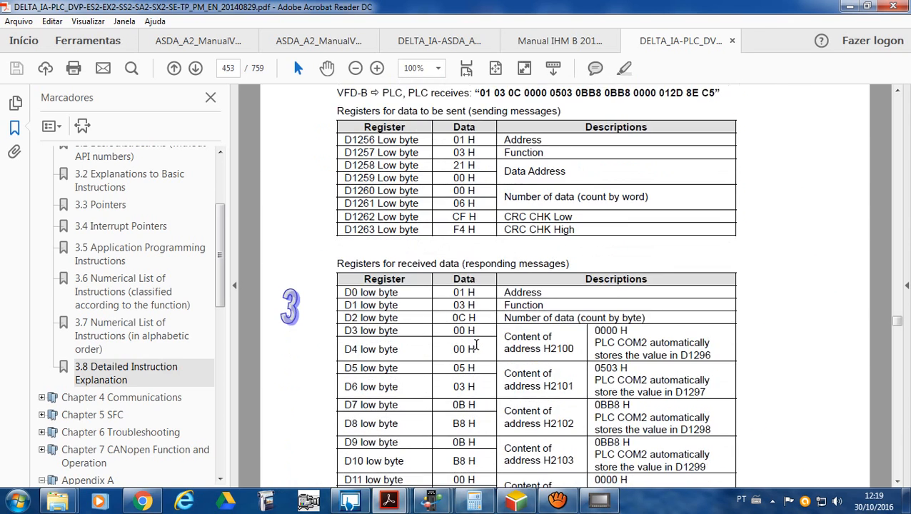
Step: Examine the RTU mode register tables for sent and received messages in MODRW Program Example 3
scroll(477, 346, "down", 2)
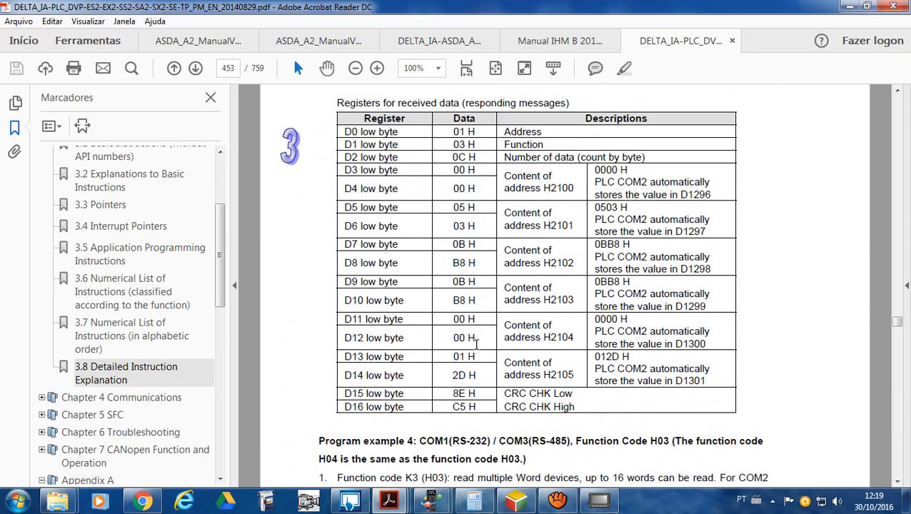
scroll(476, 343, "up", 3)
scroll(522, 236, "up", 4)
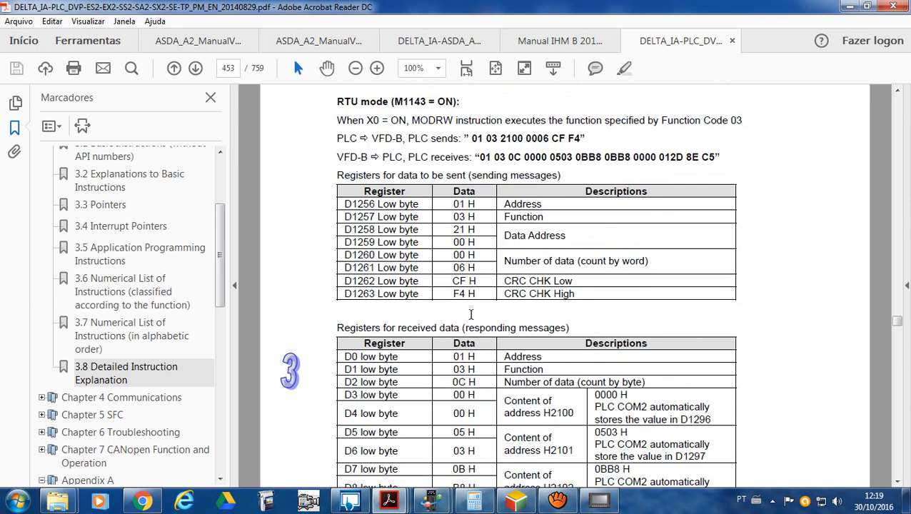
scroll(471, 315, "down", 3)
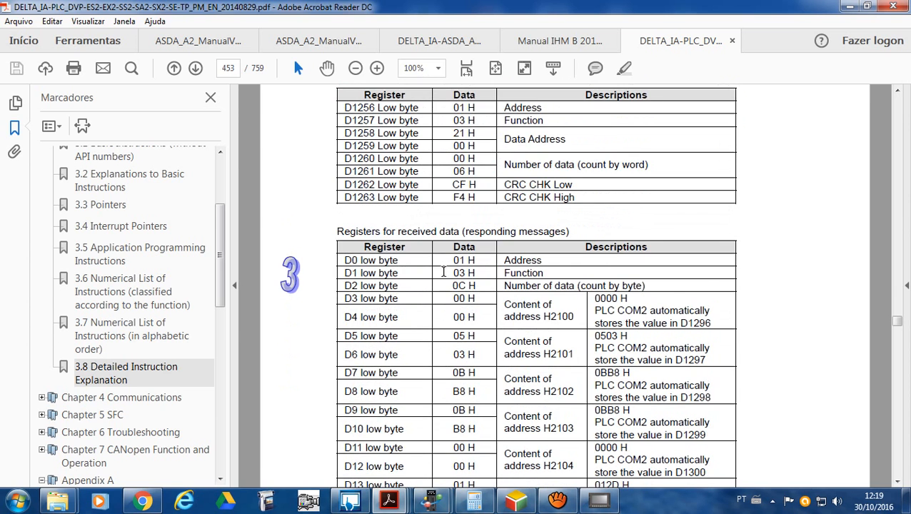
scroll(443, 278, "down", 2)
scroll(446, 280, "up", 4)
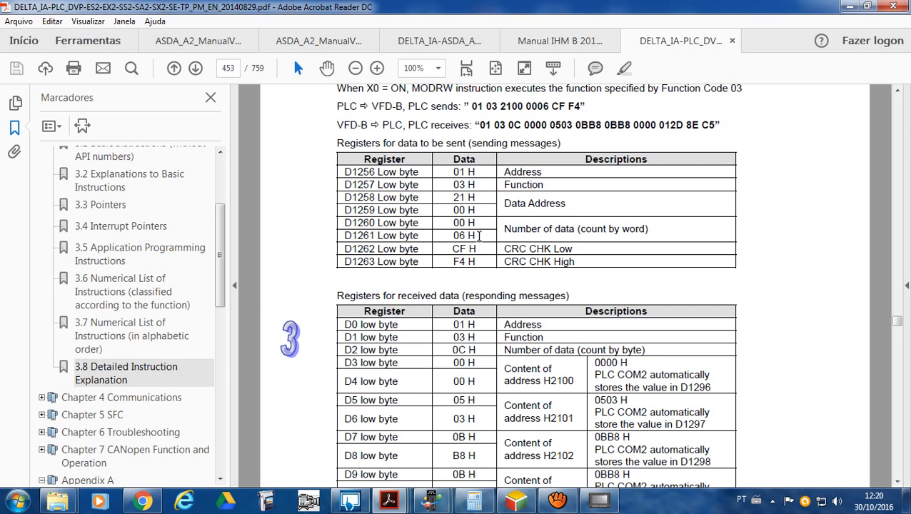
scroll(484, 290, "down", 3)
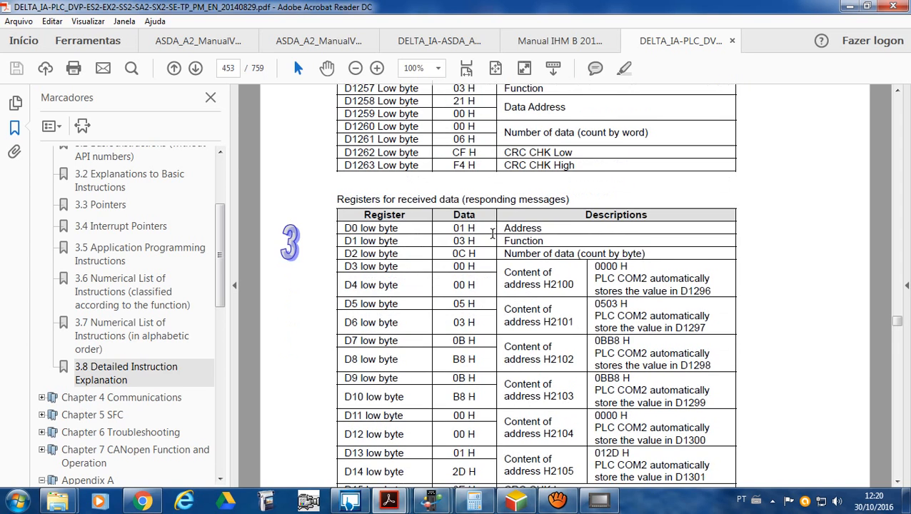
scroll(492, 234, "down", 2)
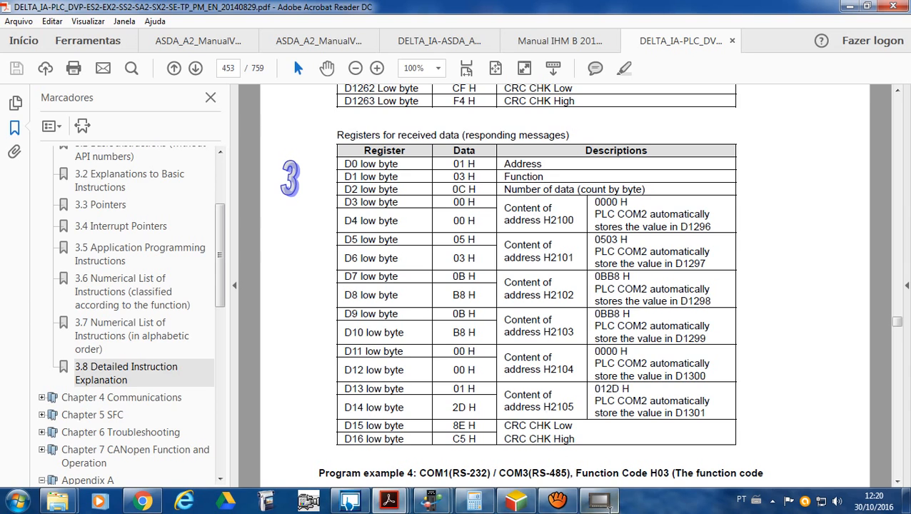
Step: Switch to the Windows Calculator and convert hexadecimal C to decimal
left_click(474, 501)
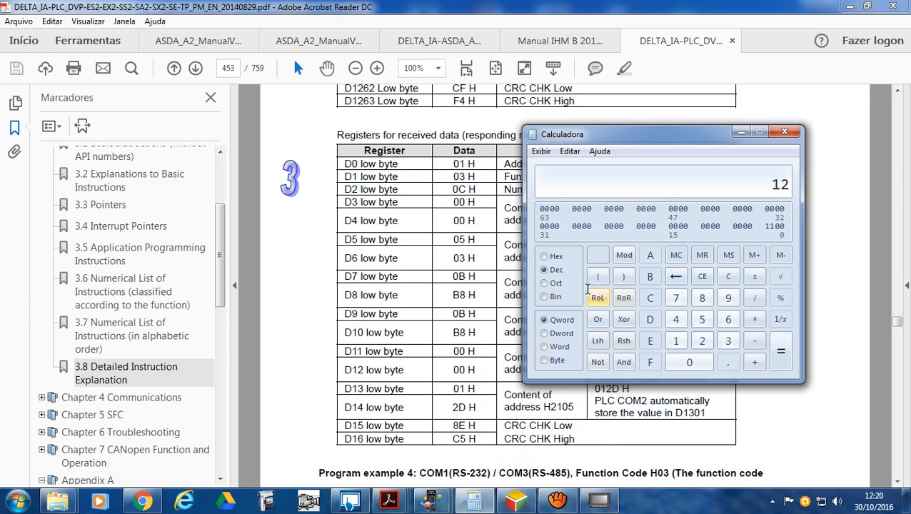
left_click(729, 279)
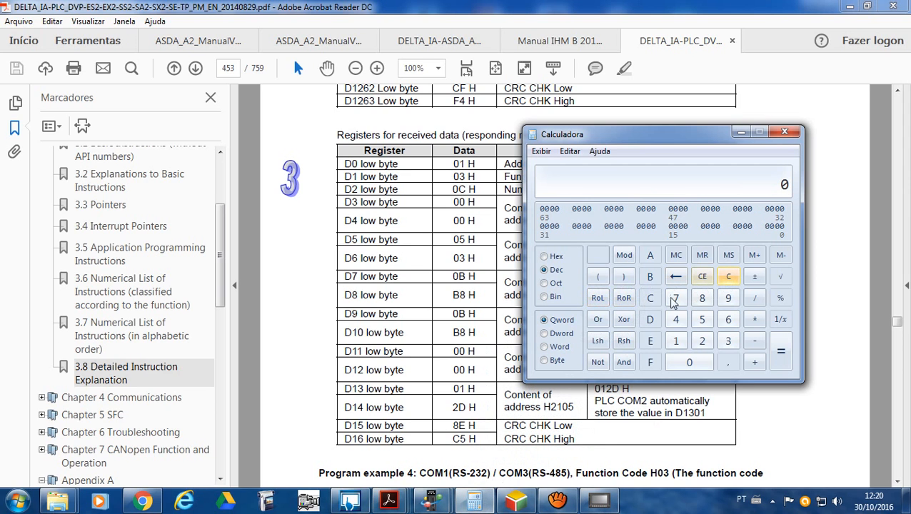
left_click(544, 257)
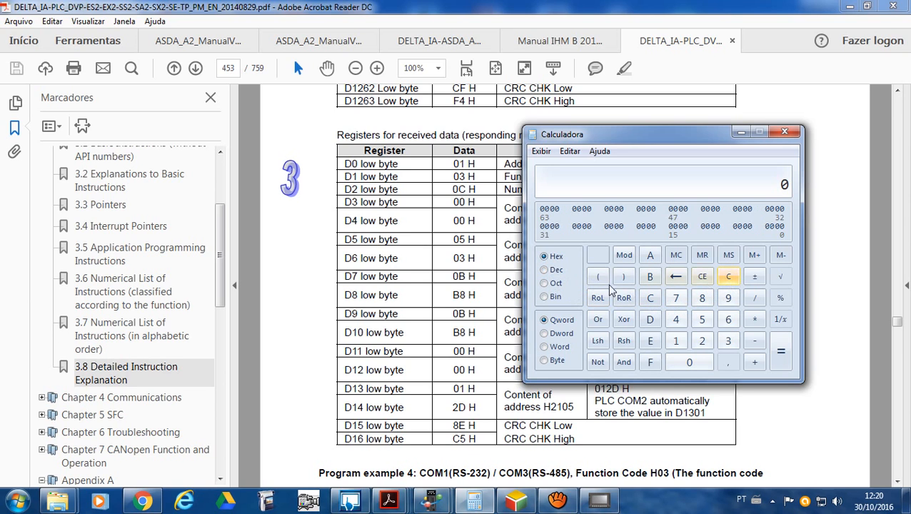
left_click(545, 271)
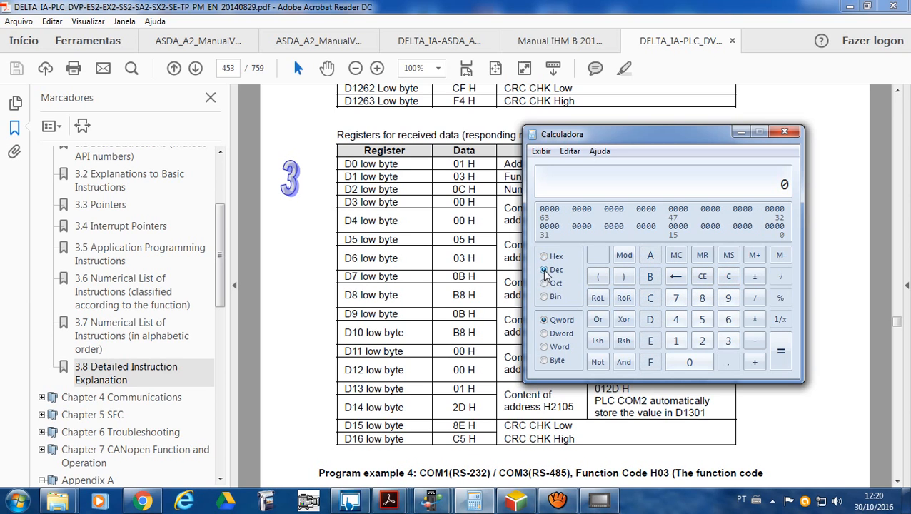
left_click(545, 256)
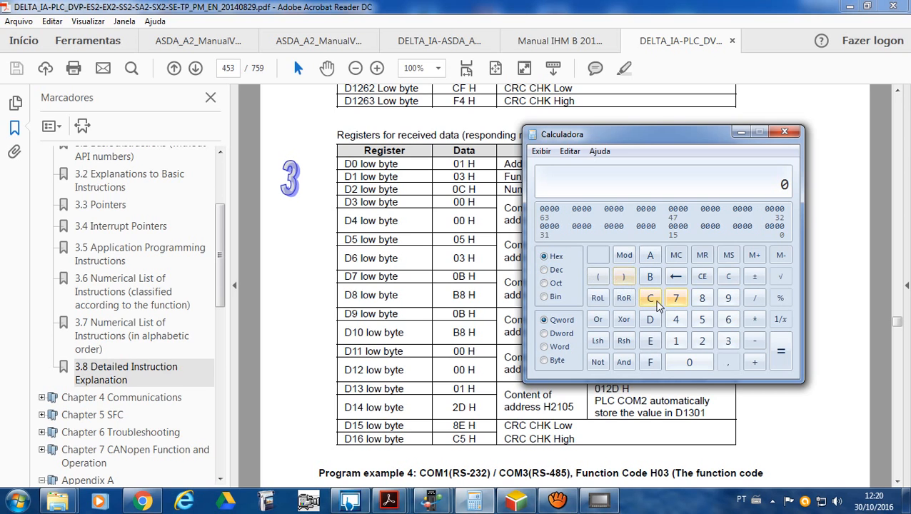
left_click(653, 300)
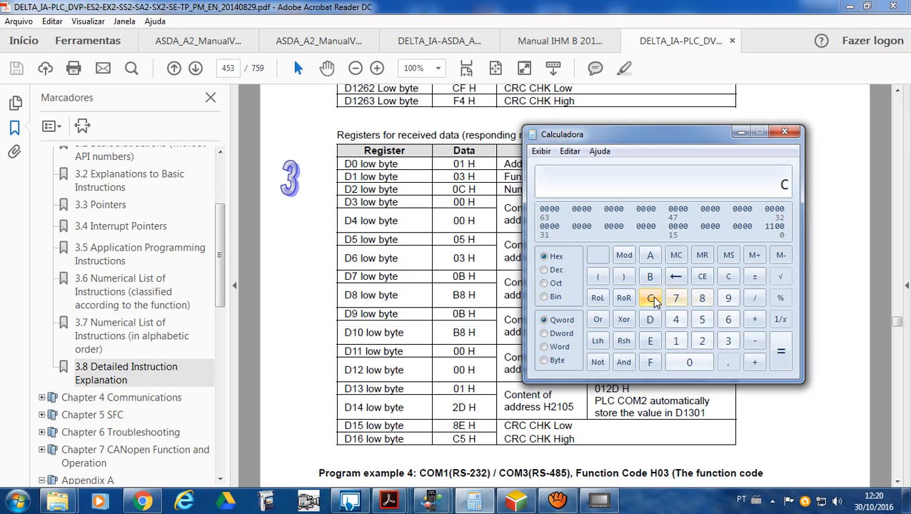
left_click(545, 271)
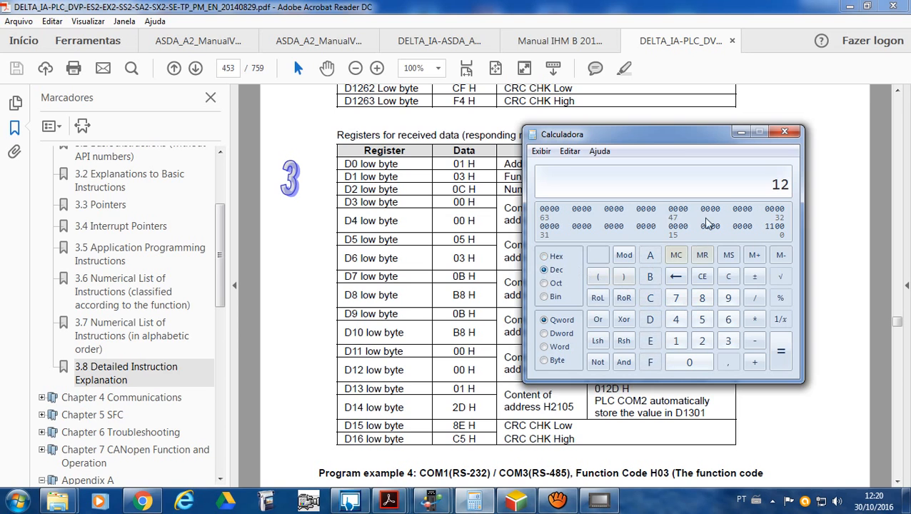
left_click(741, 134)
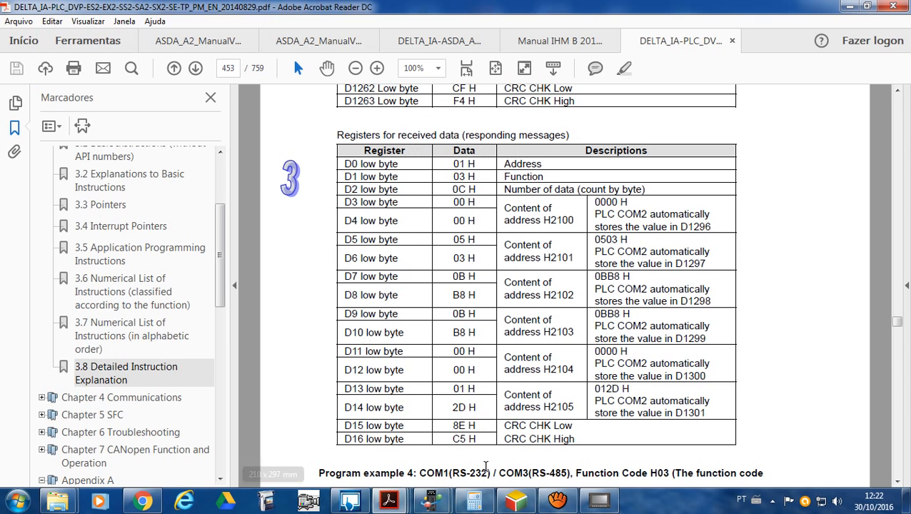
Step: Switch to the Delta Soft Simulator HMI screen and set P5-11 to 1
left_click(599, 501)
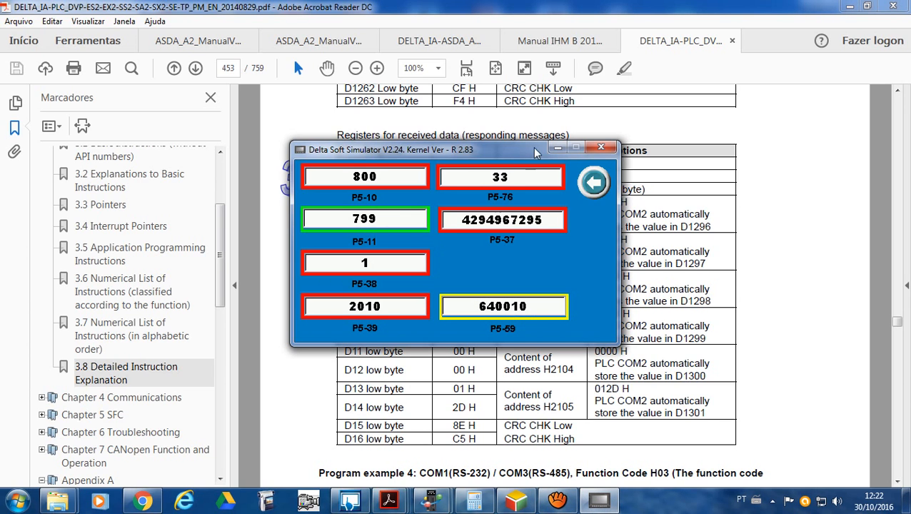
left_click(402, 223)
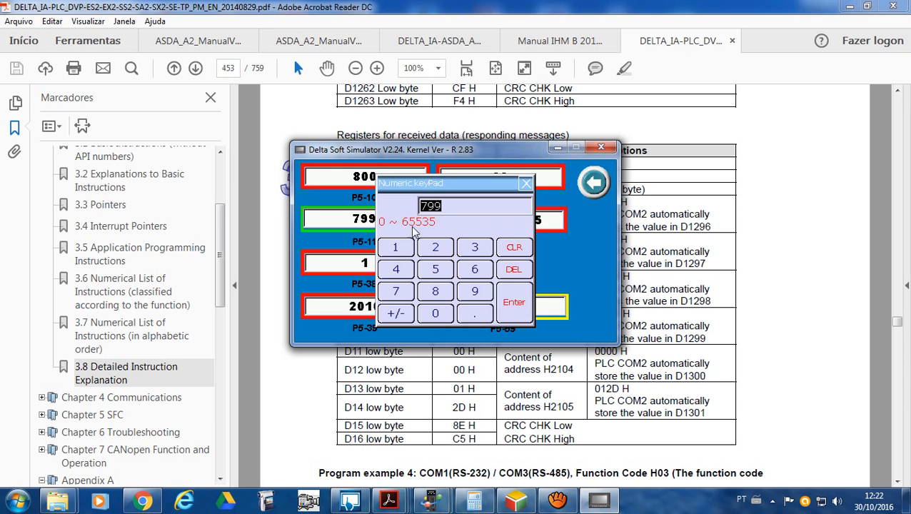
left_click(396, 249)
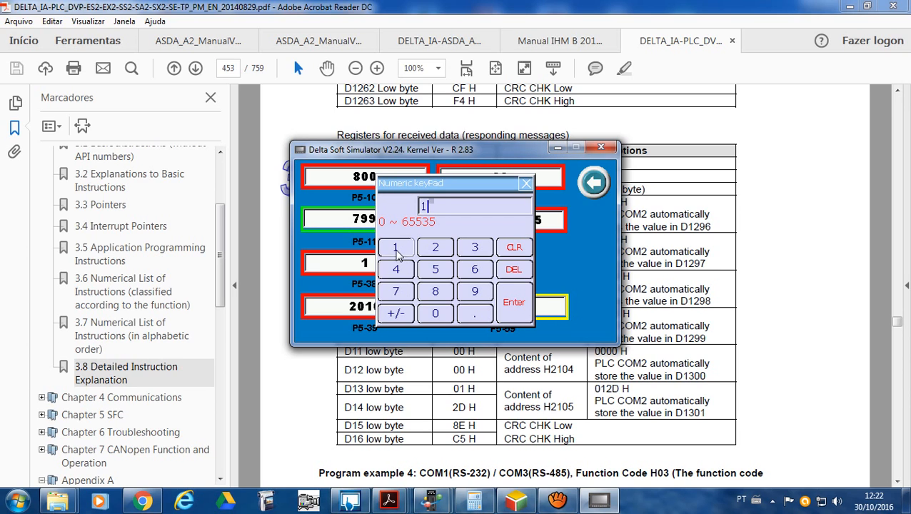
left_click(514, 308)
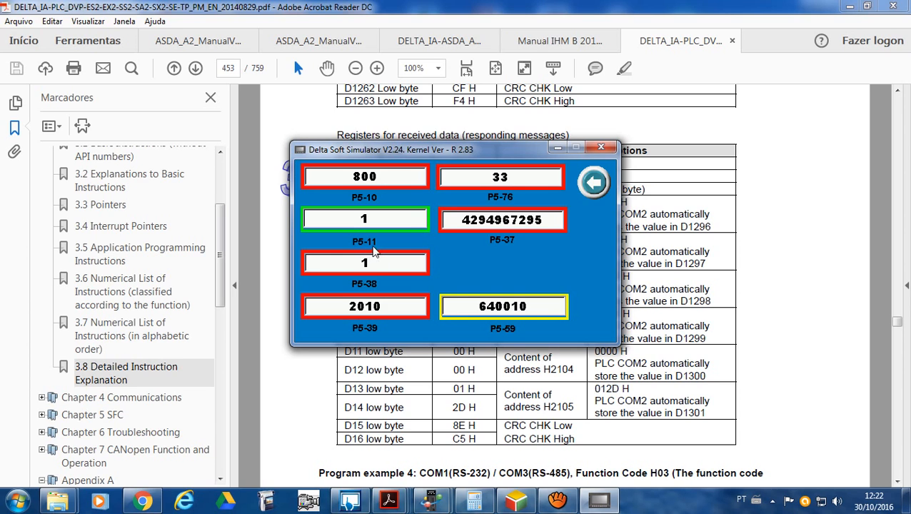
left_click(557, 149)
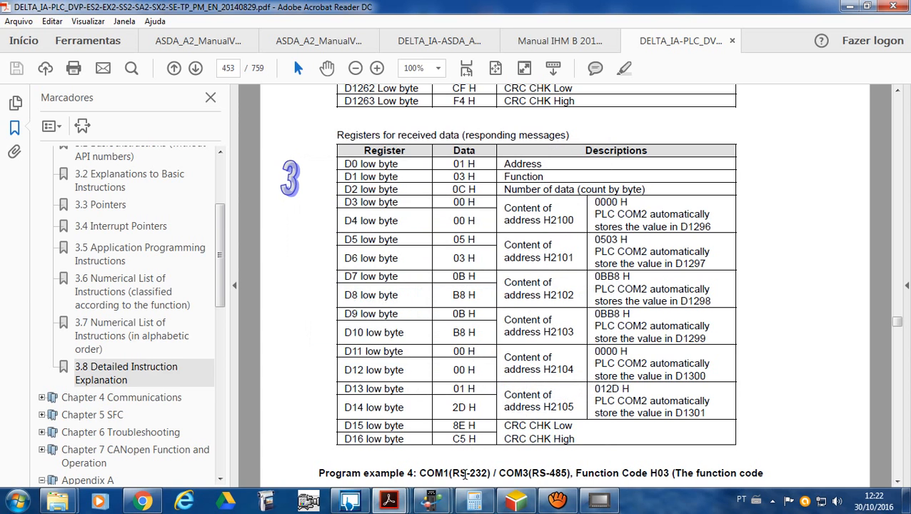
Step: Switch to ASDA-Soft and record a short Scope run of P5-11 on CH3
mouse_move(431, 501)
left_click(394, 442)
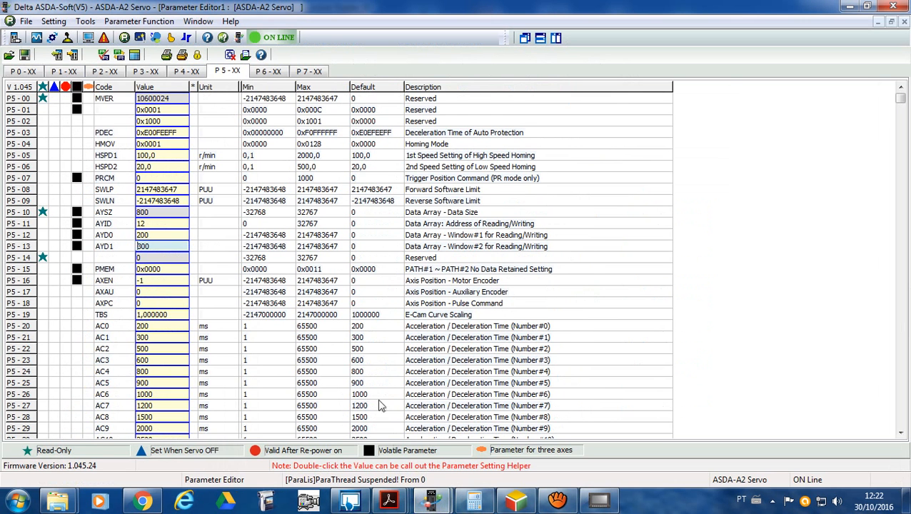
left_click(37, 38)
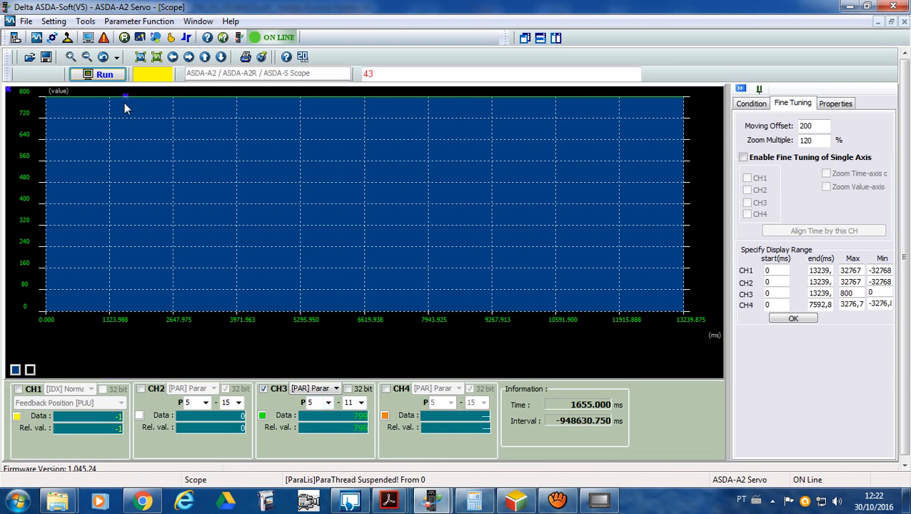
left_click(113, 75)
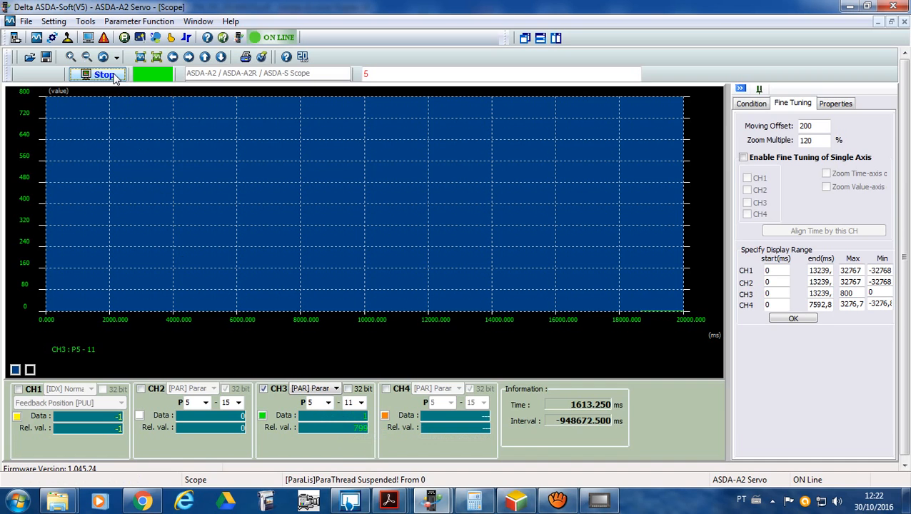
left_click(112, 76)
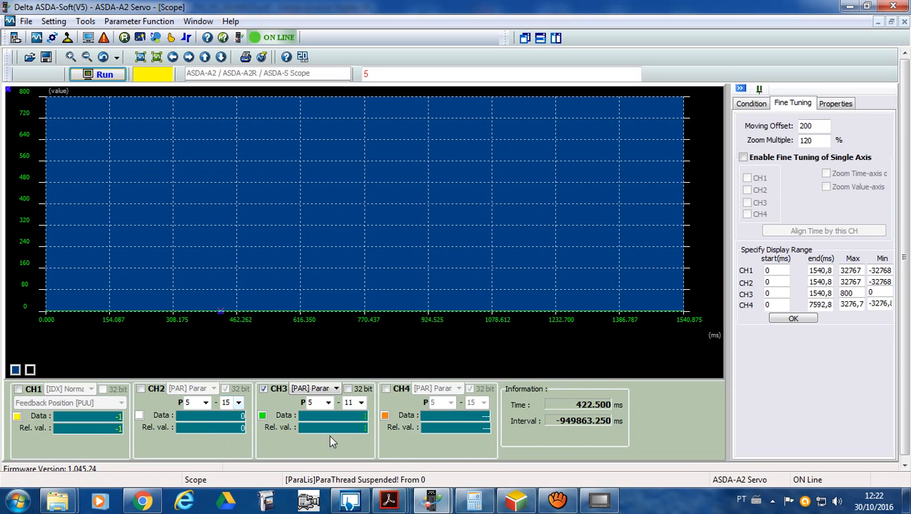
Step: Set the parameter monitored by scope channel CH2 to P5-12
left_click(238, 403)
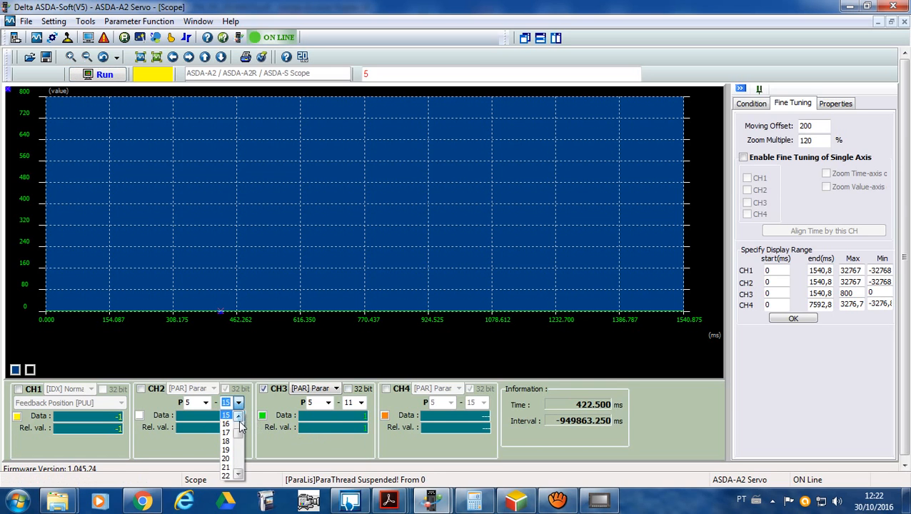
left_click(239, 417)
left_click(238, 417)
left_click(239, 417)
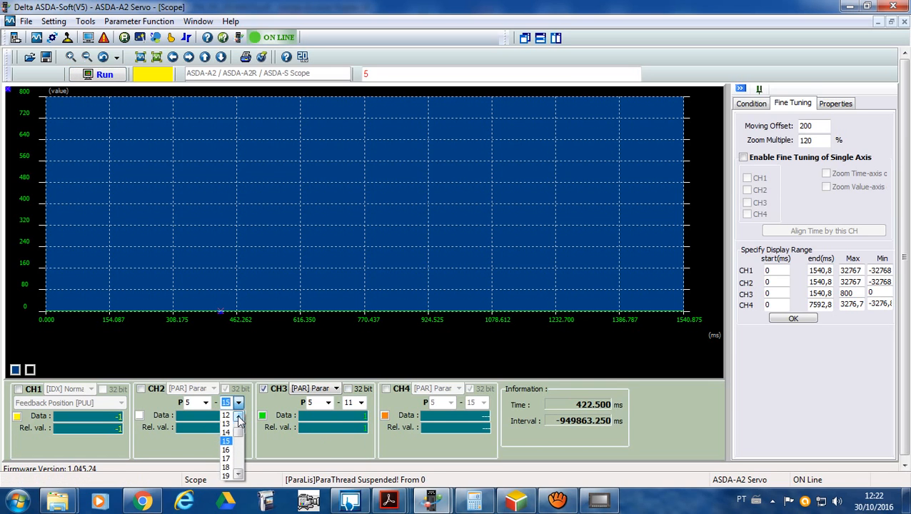
left_click(226, 418)
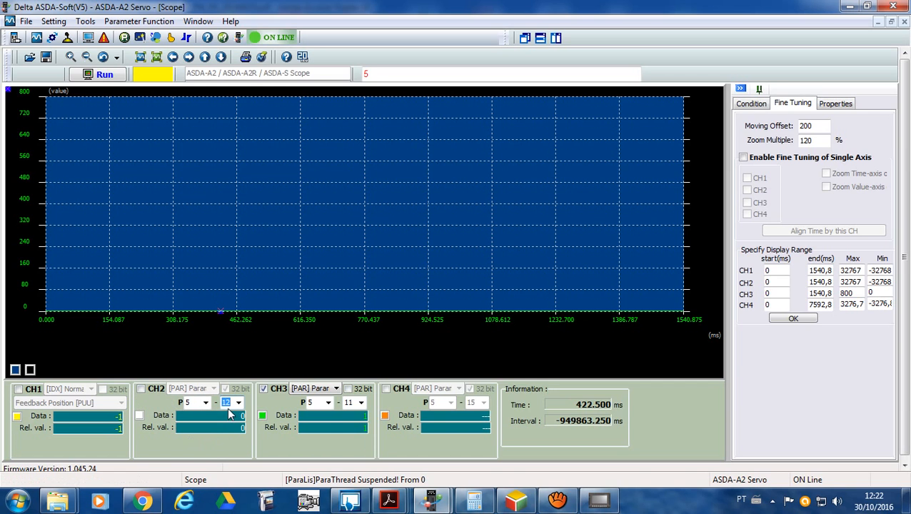
Step: Record another short scope run of P5-11 and check its value at the beginning of the trace
left_click(104, 75)
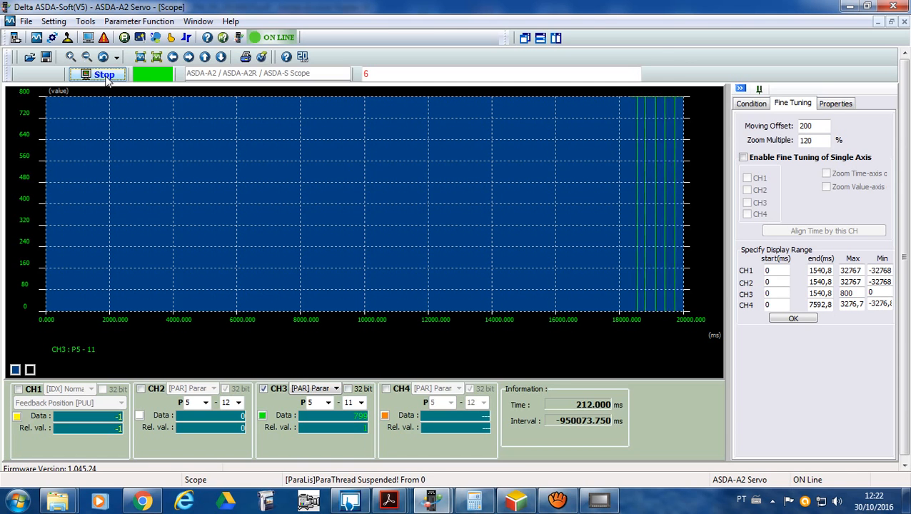
left_click(104, 75)
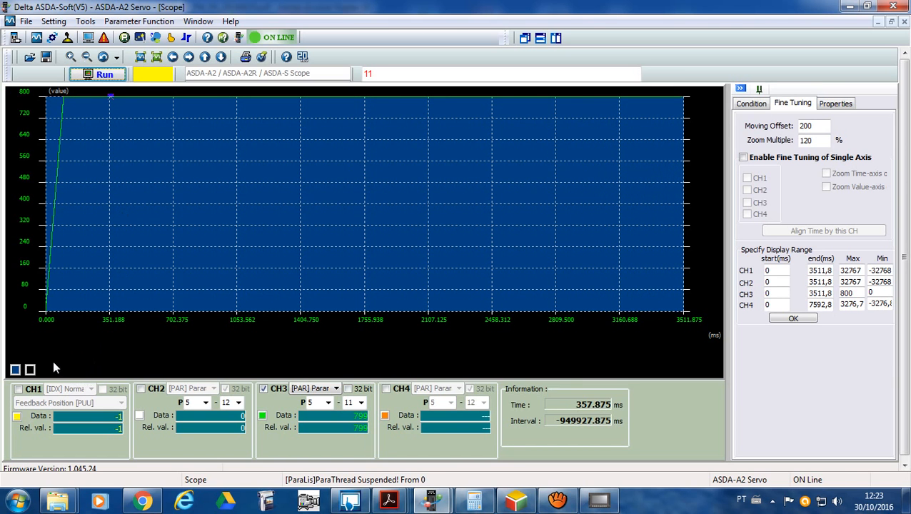
left_click(47, 315)
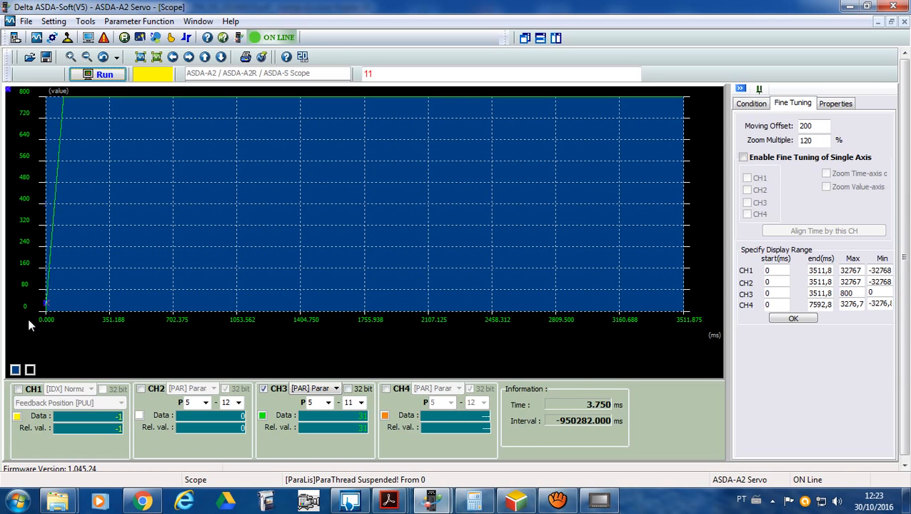
left_click(44, 316)
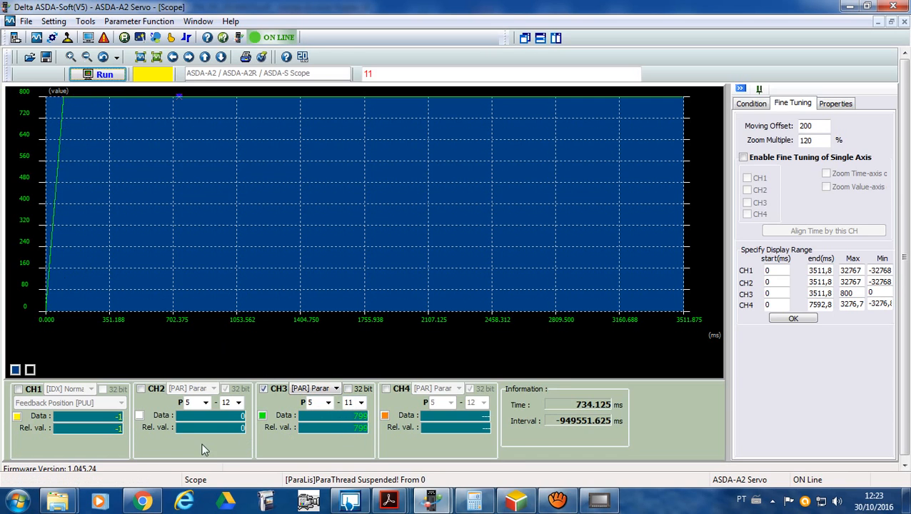
Step: Reselect P5-12 as the CH2 parameter after trying P5-15, and start a new scope recording
left_click(238, 404)
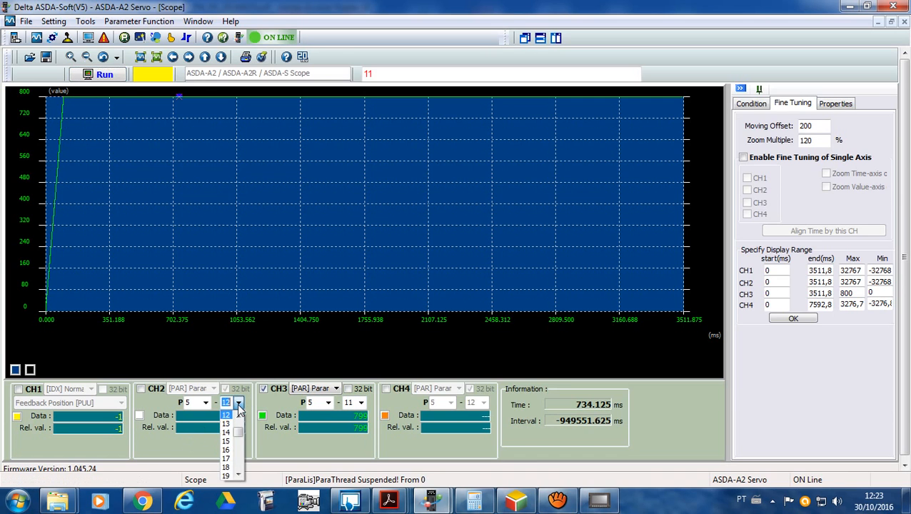
left_click(226, 442)
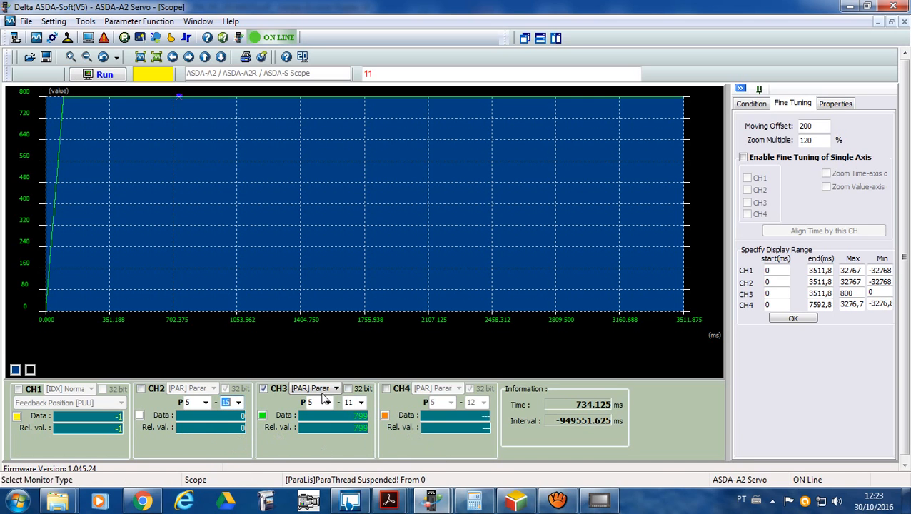
left_click(239, 402)
left_click(239, 417)
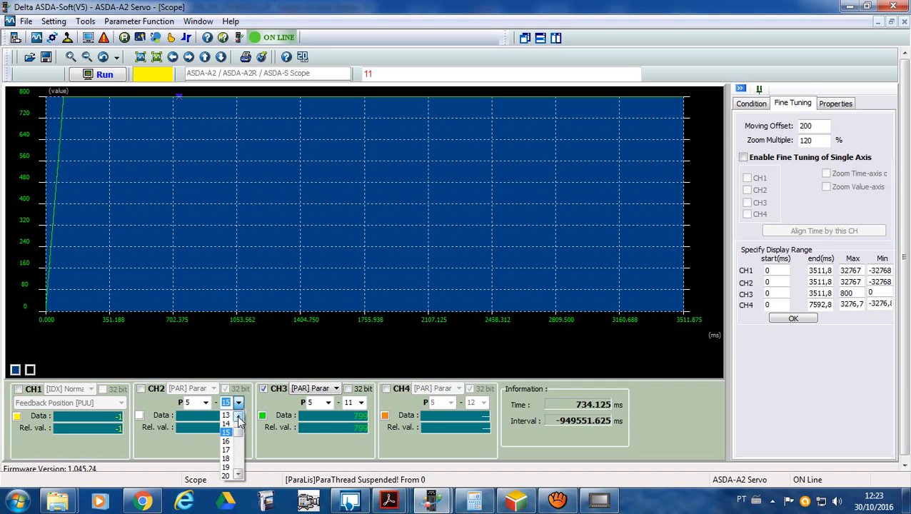
left_click(239, 417)
left_click(226, 415)
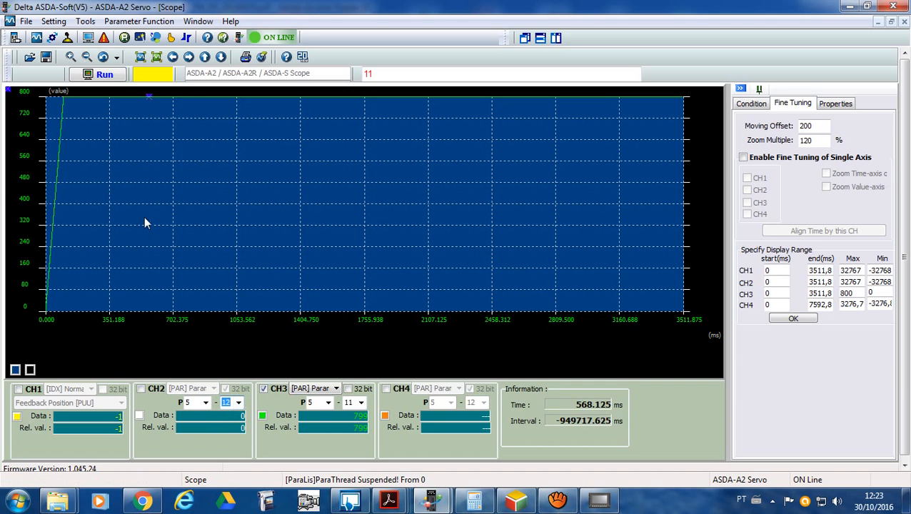
left_click(103, 74)
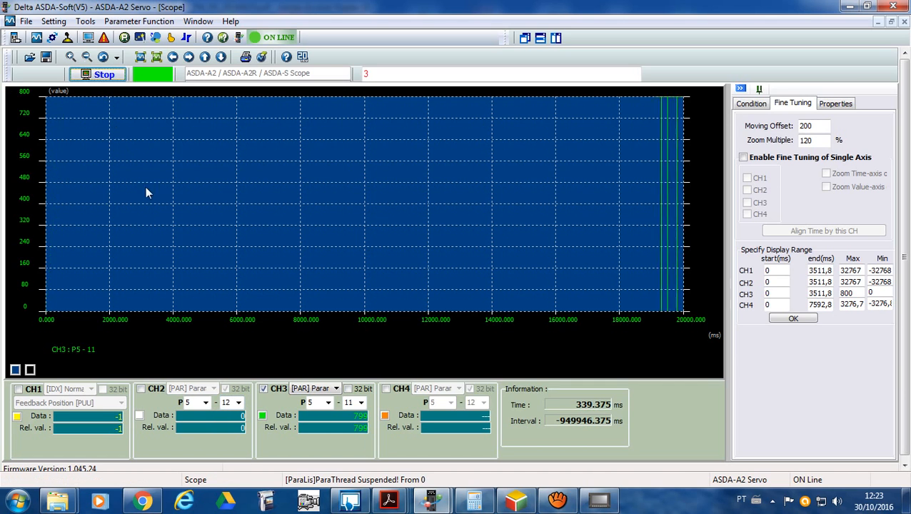
Step: Write 1 to P5-11 in the HMI simulator during the scope recording, and compare the stopped trace with the simulator value
left_click(600, 505)
left_click(396, 213)
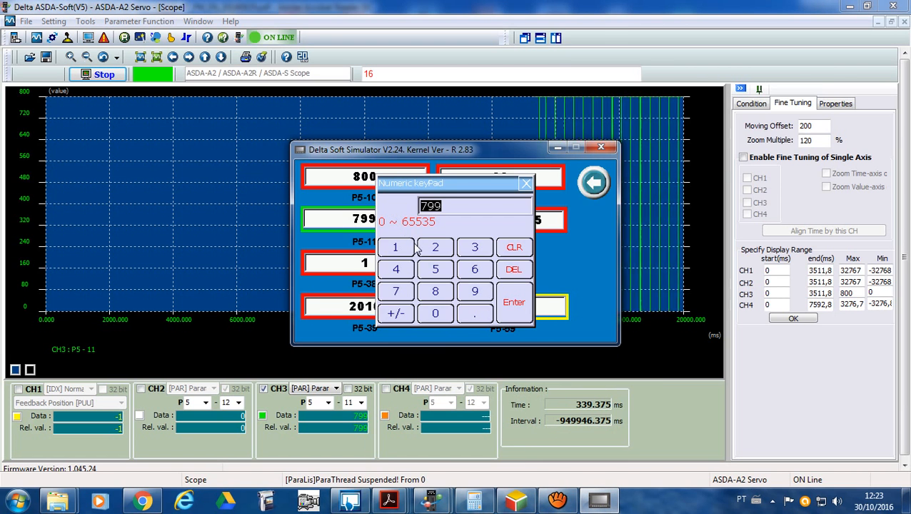
left_click(398, 247)
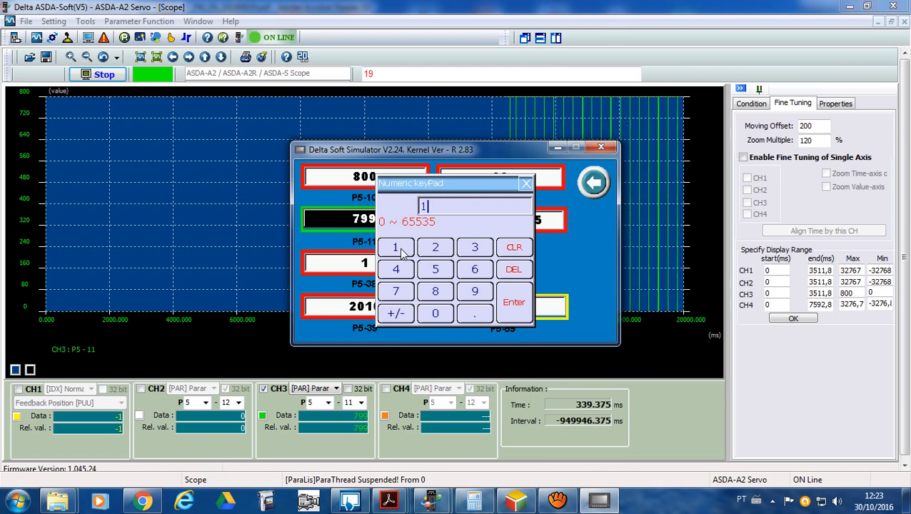
left_click(515, 306)
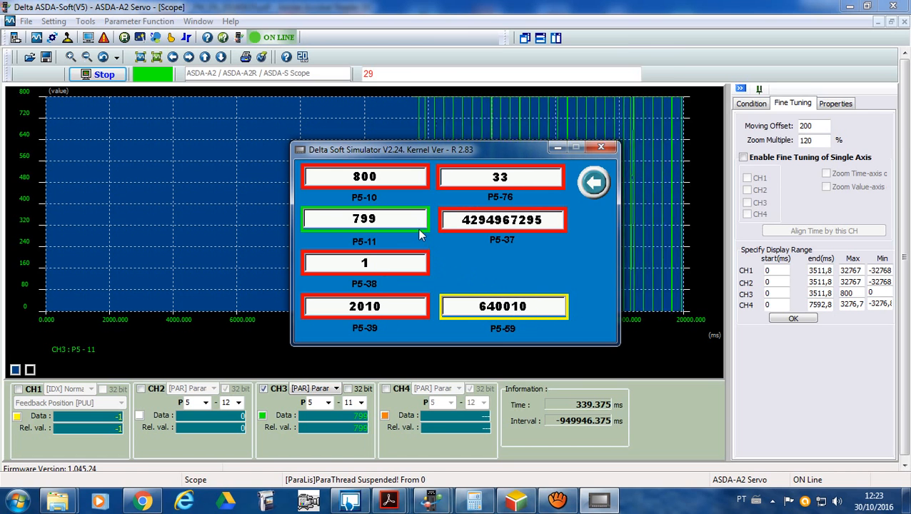
left_click(104, 76)
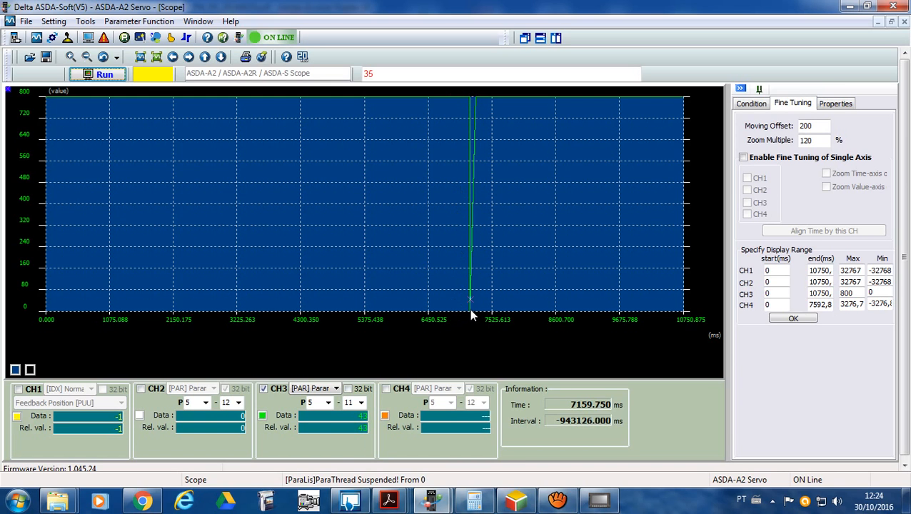
left_click(601, 504)
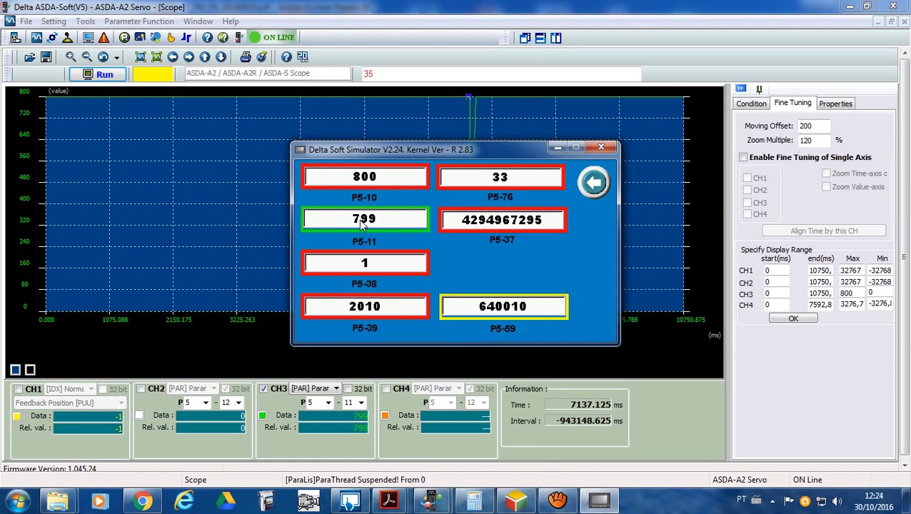
left_click(558, 148)
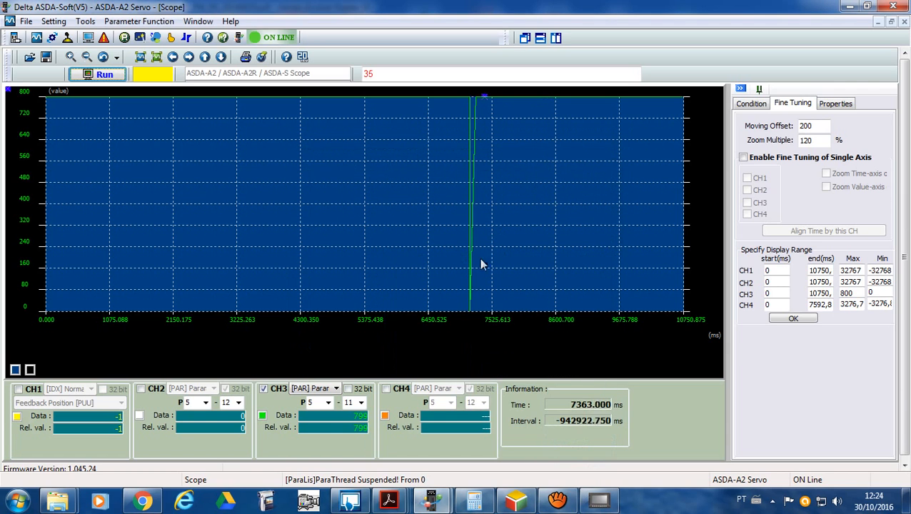
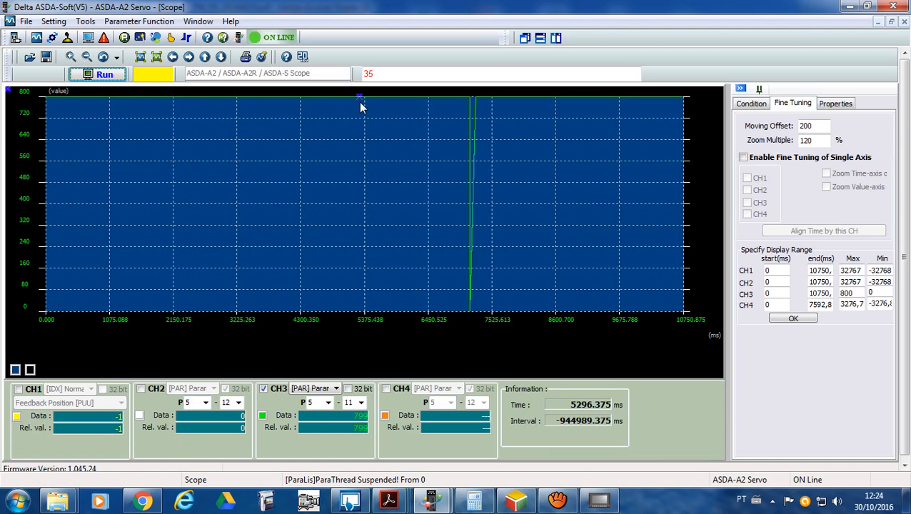
Step: Set the scope's CH2 parameter to P5-15 and start another recording
left_click(239, 402)
left_click(230, 441)
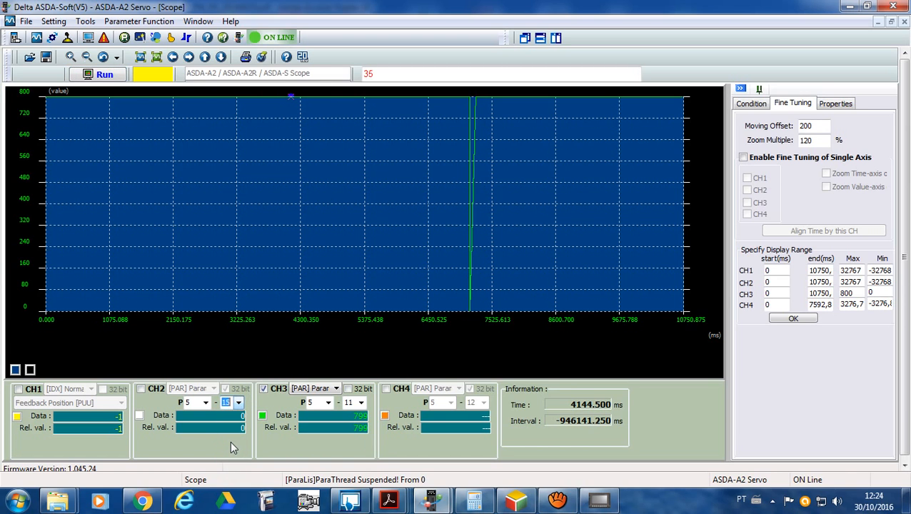
left_click(114, 76)
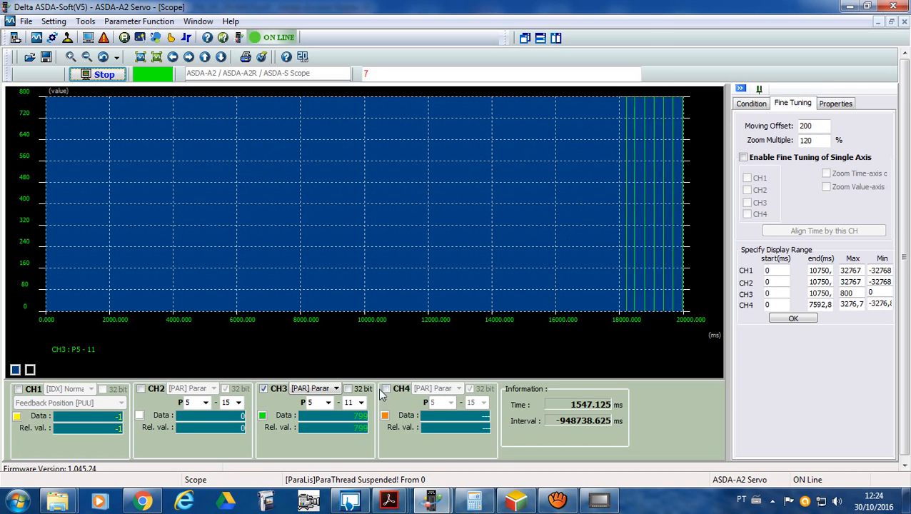
Step: Switch to the HMI simulator and set P5-11 to 1 while the new scope recording is running
left_click(557, 500)
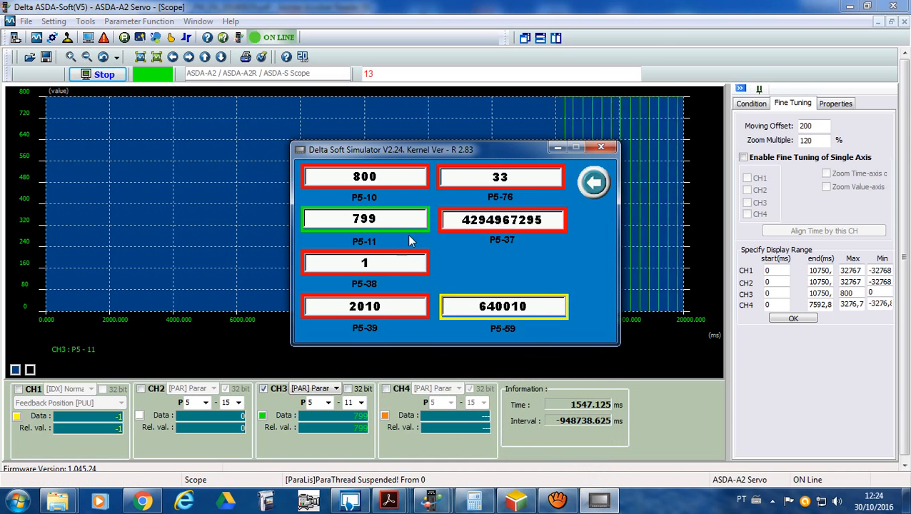
left_click(406, 224)
left_click(394, 247)
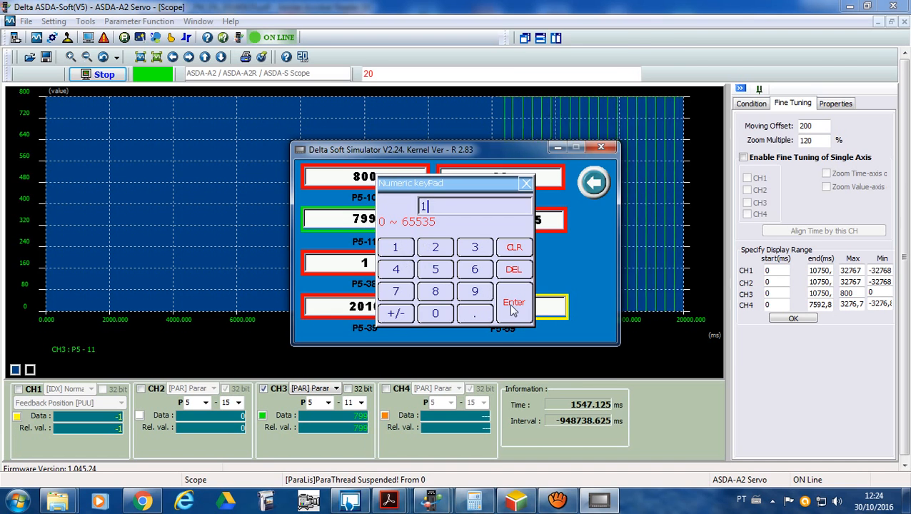
left_click(514, 302)
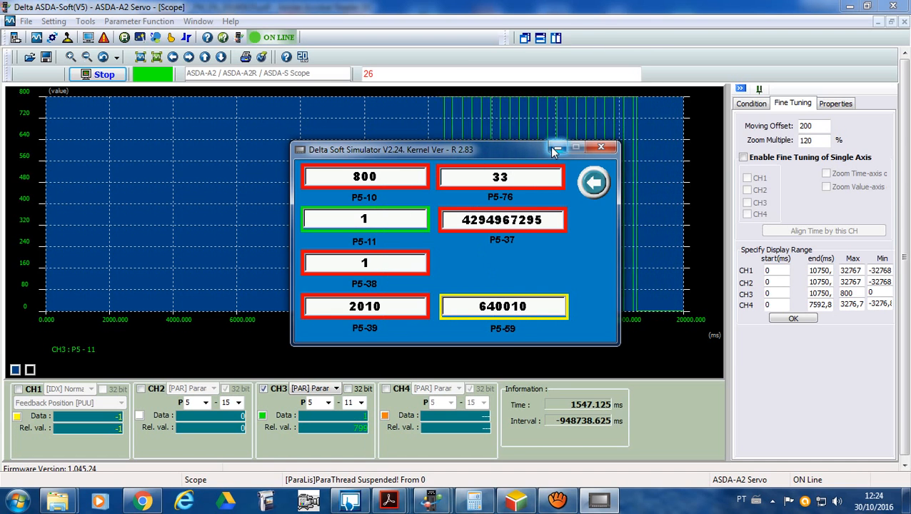
Step: Change P5-11 to 11 in the HMI simulator and stop the scope recording
left_click(380, 223)
left_click(397, 246)
left_click(396, 247)
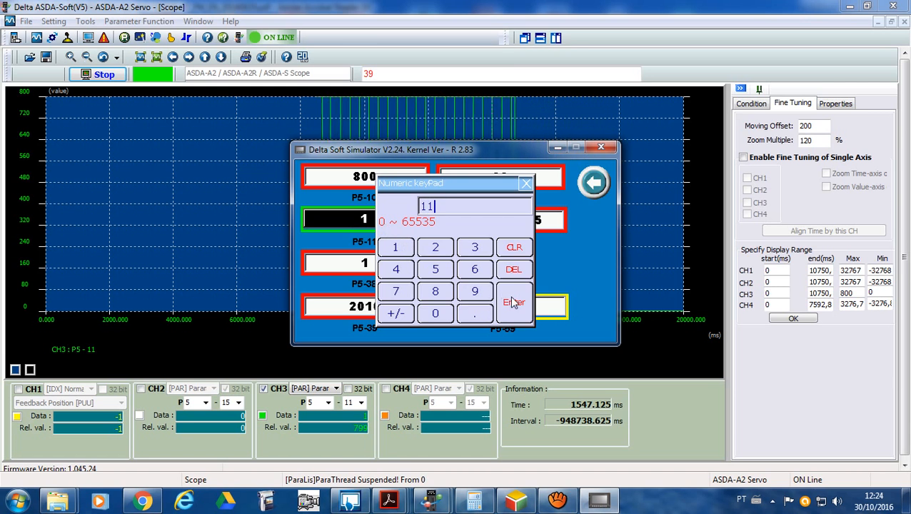
left_click(514, 302)
left_click(552, 148)
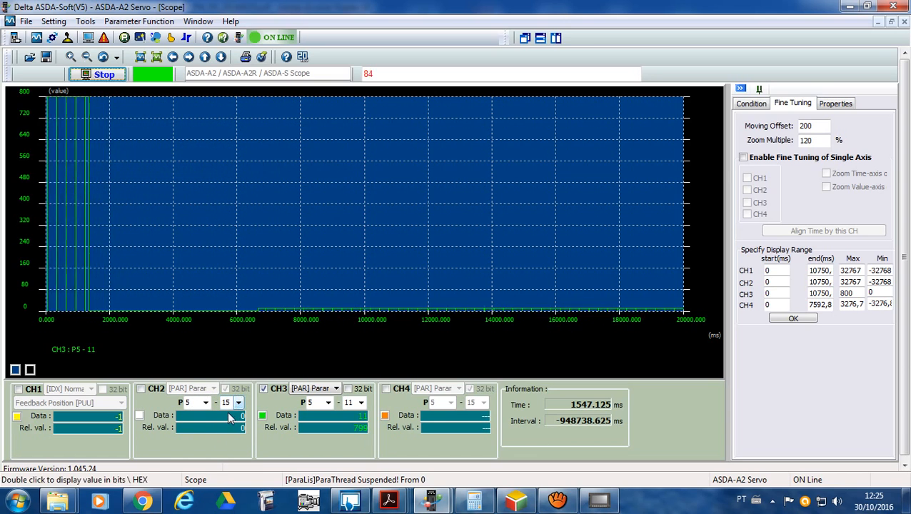
left_click(105, 75)
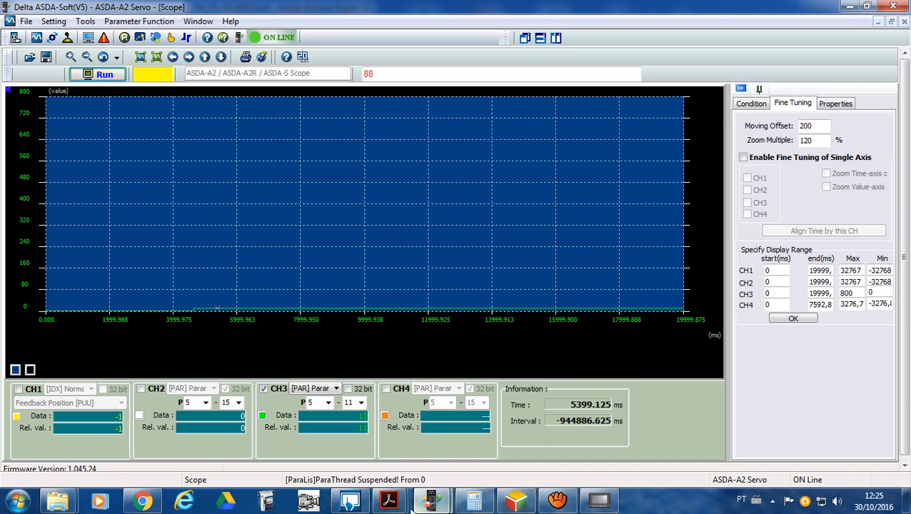
Step: Switch to ASDA_A2_ManualV4_0.pdf and review the 0x03 read commands for P5-11 in the data array section
mouse_move(395, 508)
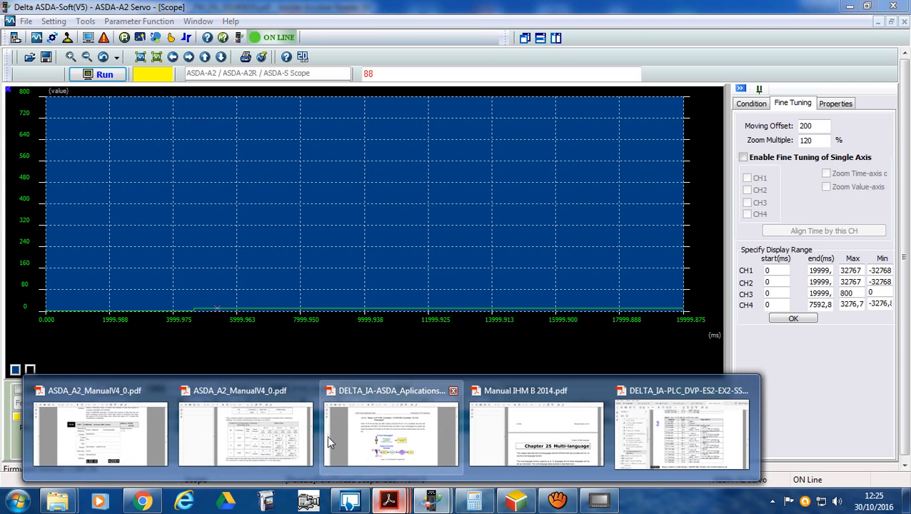
left_click(260, 435)
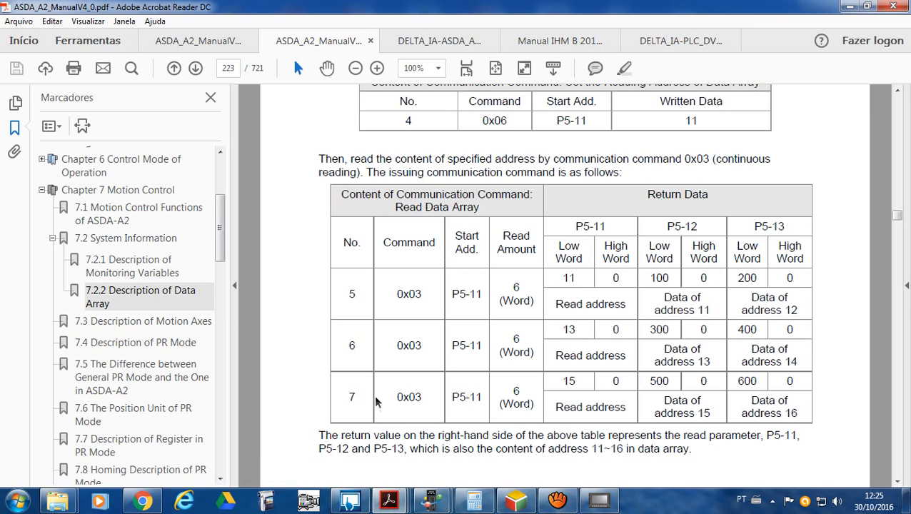
Step: Switch to ISPSoft and show the Main ladder program full size from Network 1
left_click(517, 502)
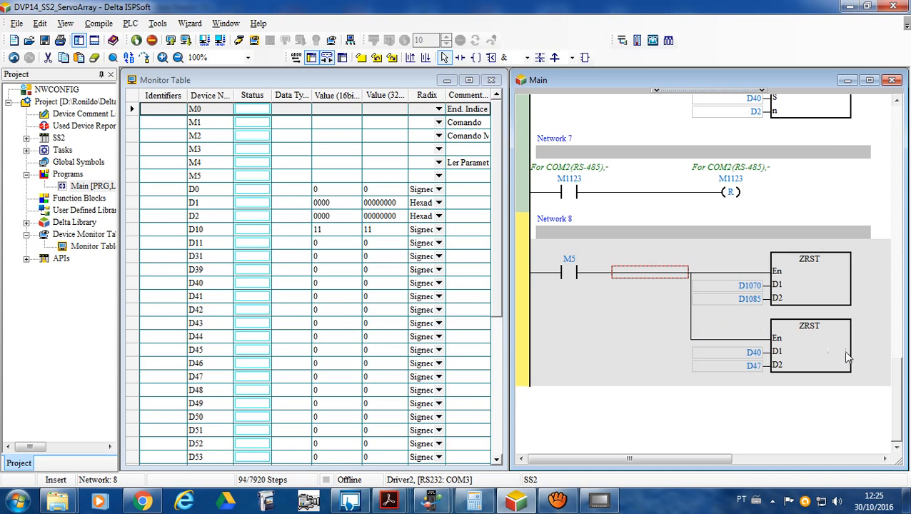
left_click(870, 81)
left_click_drag(903, 376, 896, 100)
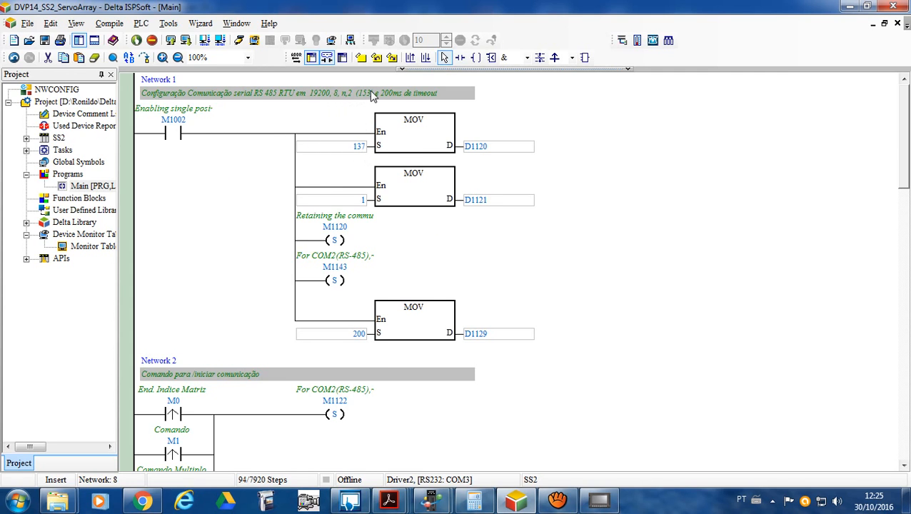
Step: Switch to Acrobat Reader and bring up the DELTA_IA-PLC DVP-ES2/EX2/SS2 programming manual
left_click(390, 501)
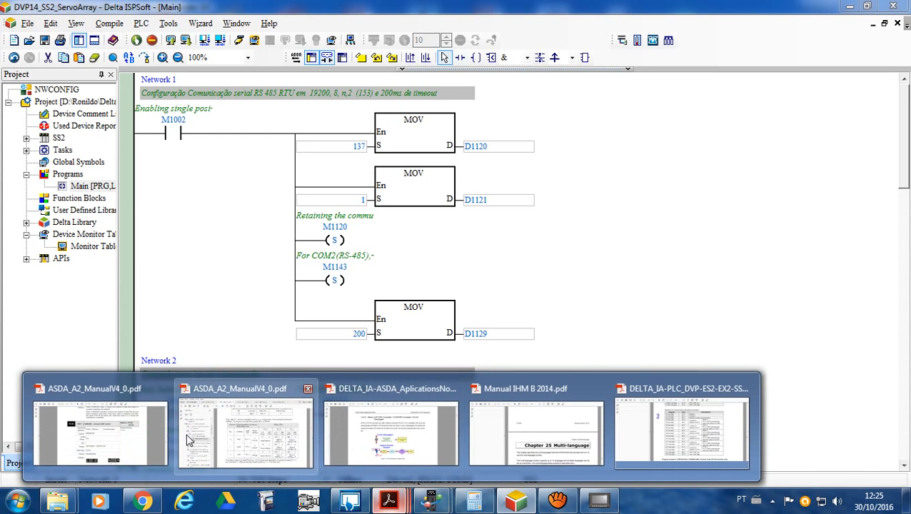
left_click(230, 435)
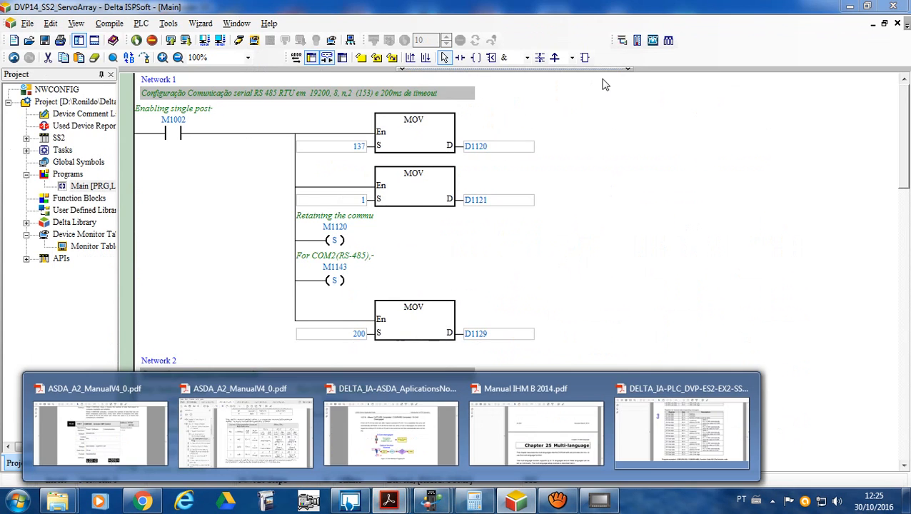
left_click(286, 437)
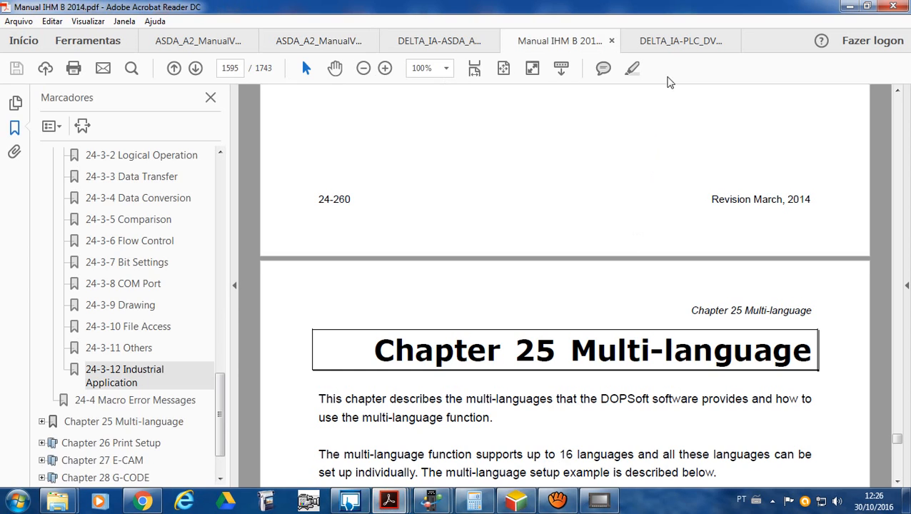
left_click(672, 40)
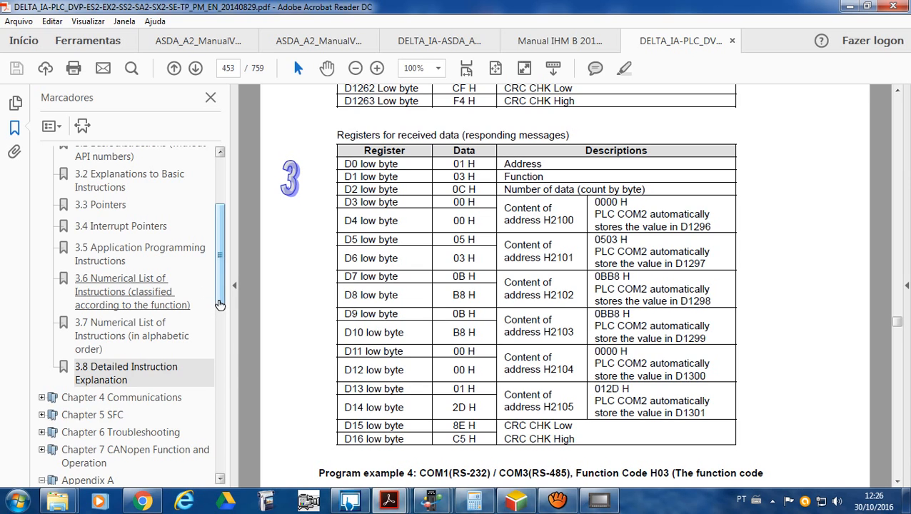
Step: Look through the Chapter 1 bookmarks of the PLC manual and go to its Contents page
left_click_drag(221, 305, 236, 218)
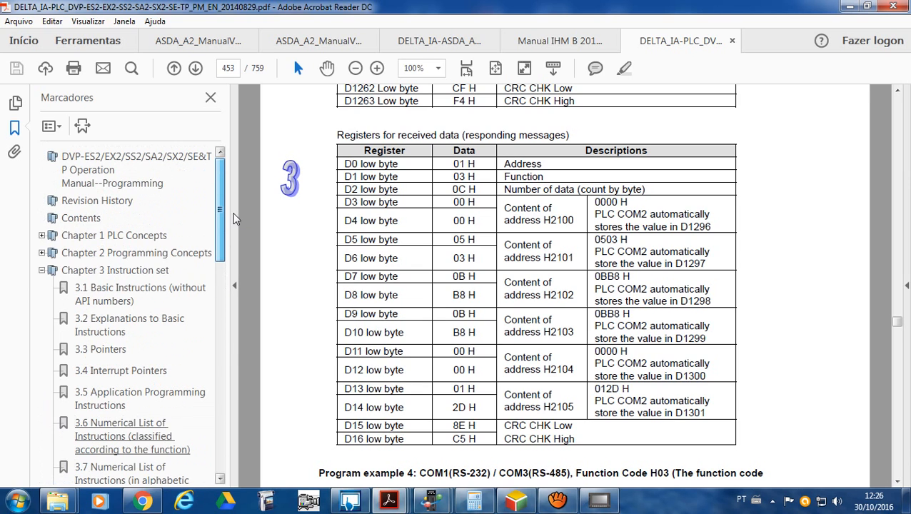
left_click(42, 235)
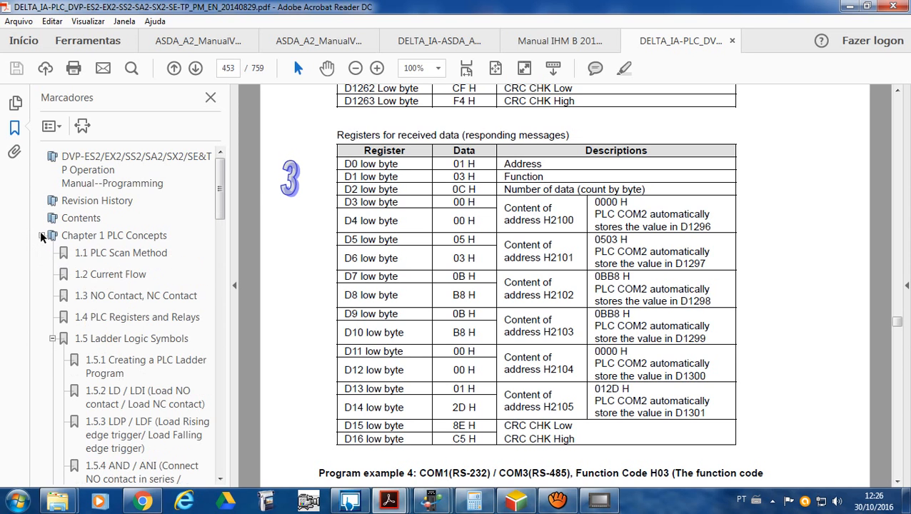
mouse_move(220, 194)
left_mouse_down()
mouse_move(209, 303)
mouse_move(226, 182)
left_mouse_up()
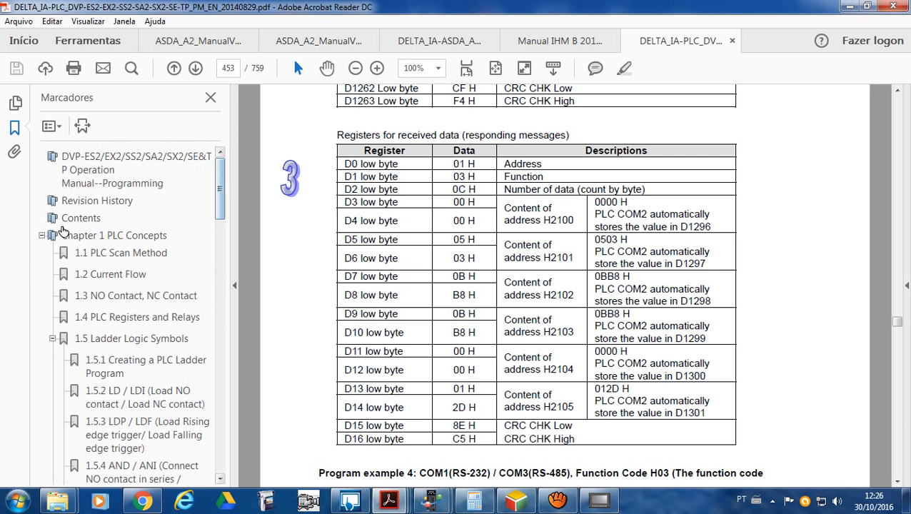
left_click(42, 237)
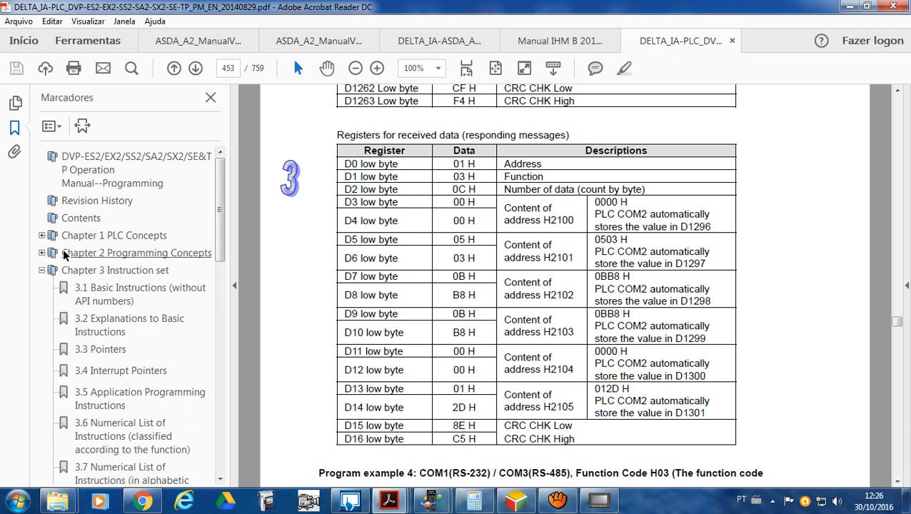
left_click(63, 218)
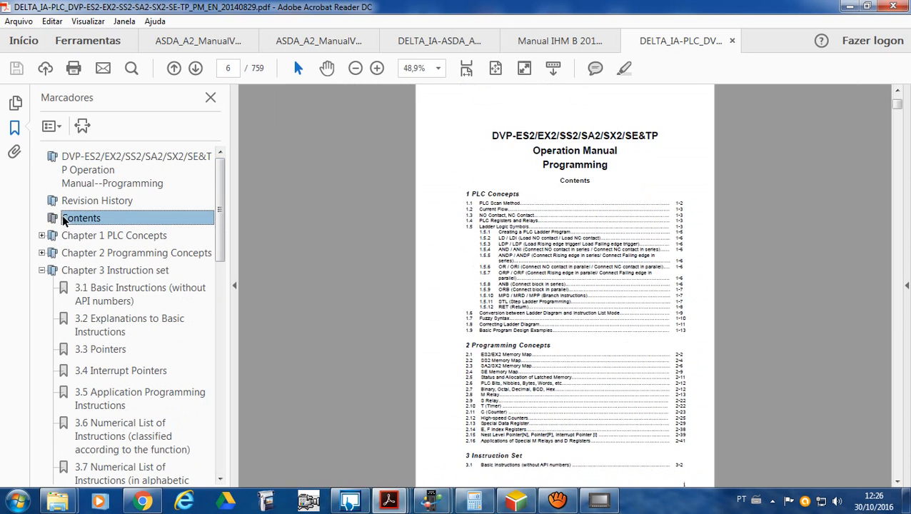
Step: Expand the Chapter 2 Programming Concepts bookmarks and go to section 2.13 Special Data Register
left_click(41, 235)
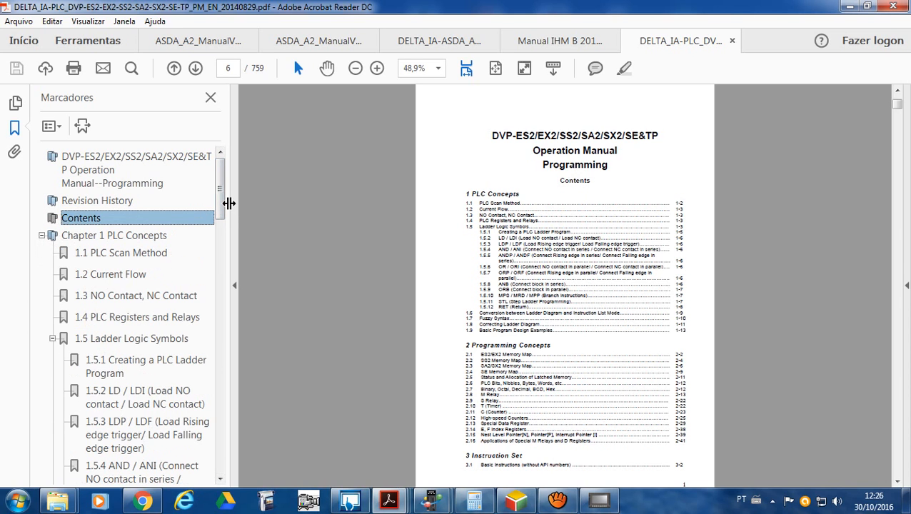
left_click_drag(220, 203, 220, 314)
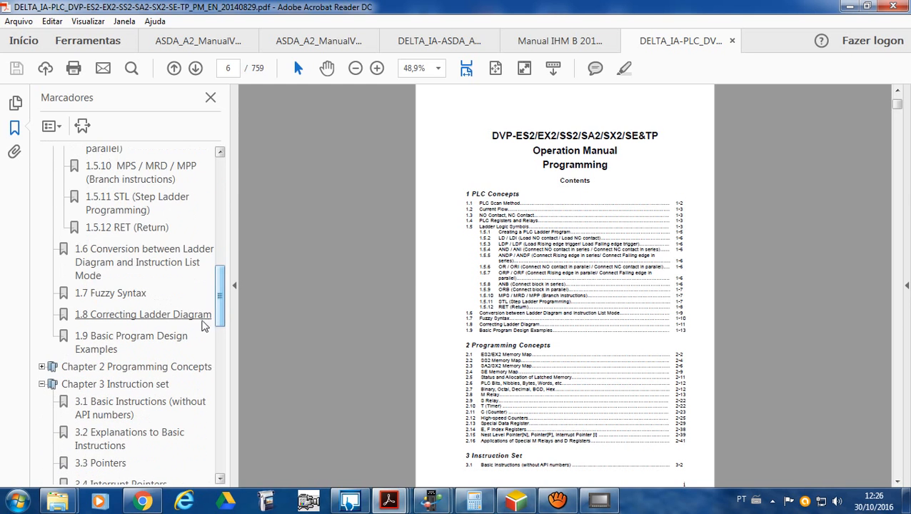
left_click(42, 366)
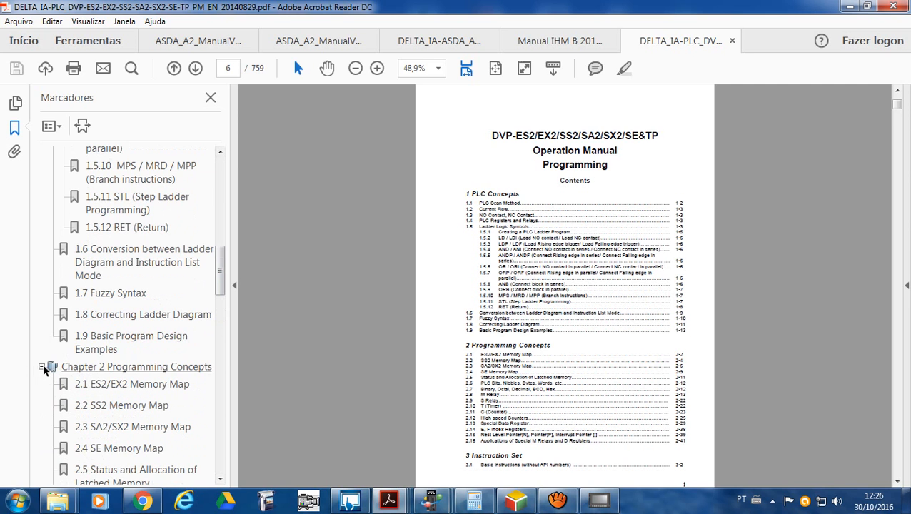
left_click_drag(221, 280, 219, 378)
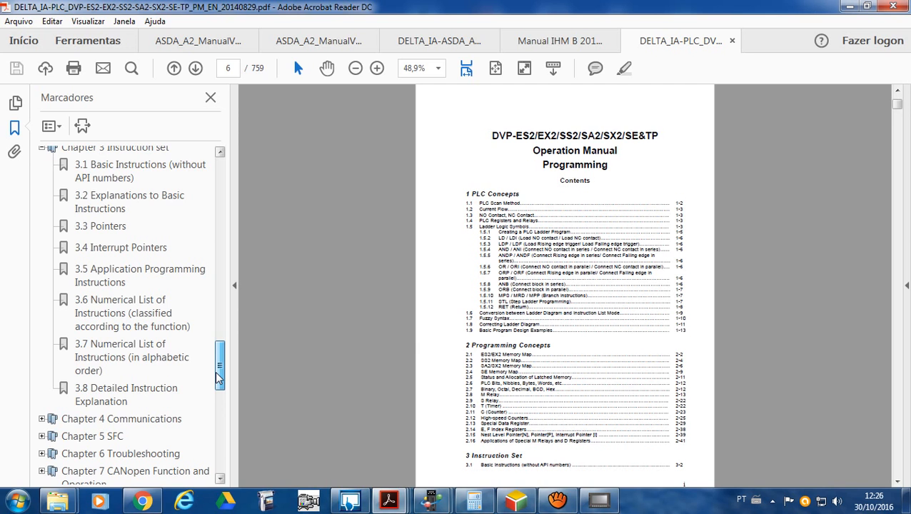
left_click(172, 357)
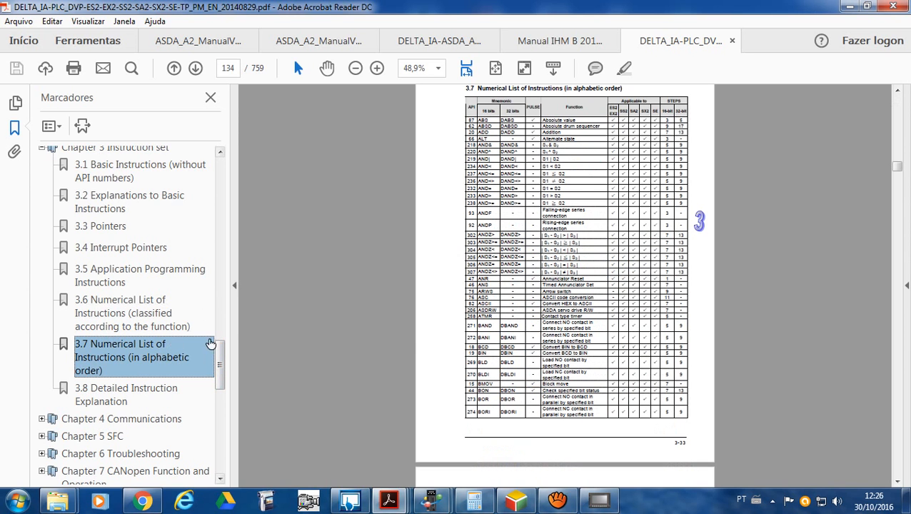
left_click_drag(222, 355, 227, 322)
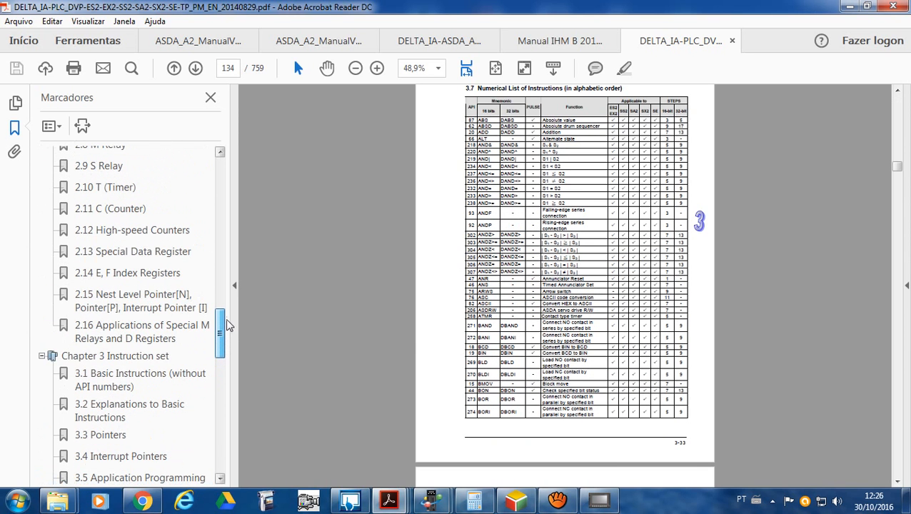
left_click(137, 257)
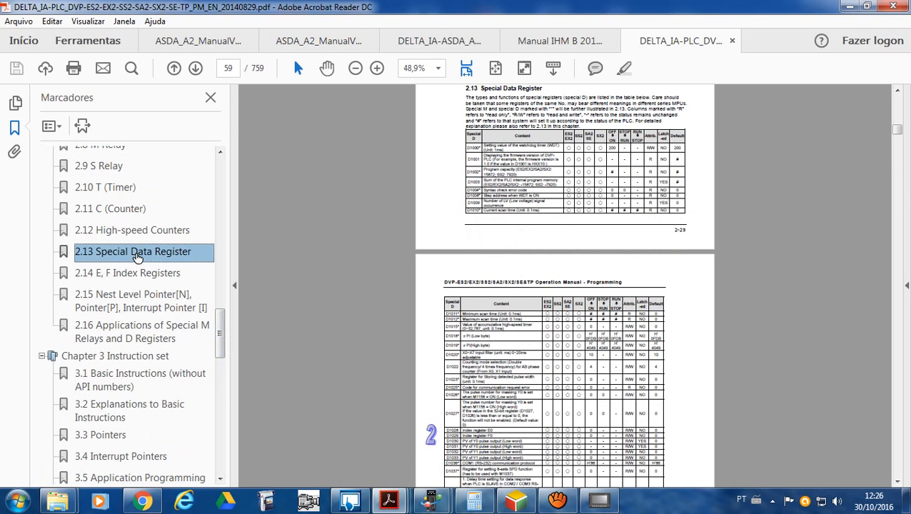
Step: Collapse the Chapter 3 Instruction set and section 1.5 Ladder Logic Symbols bookmarks of the PLC manual
left_click(42, 356)
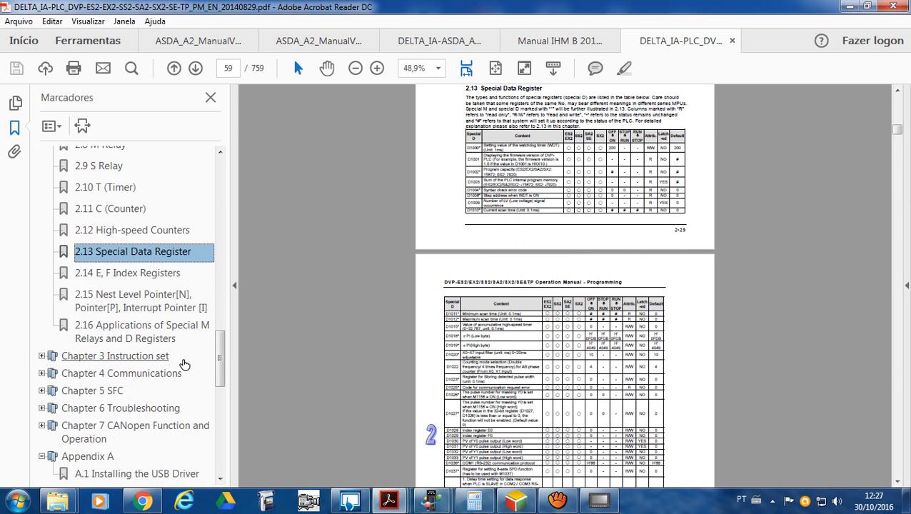
left_click_drag(220, 360, 222, 211)
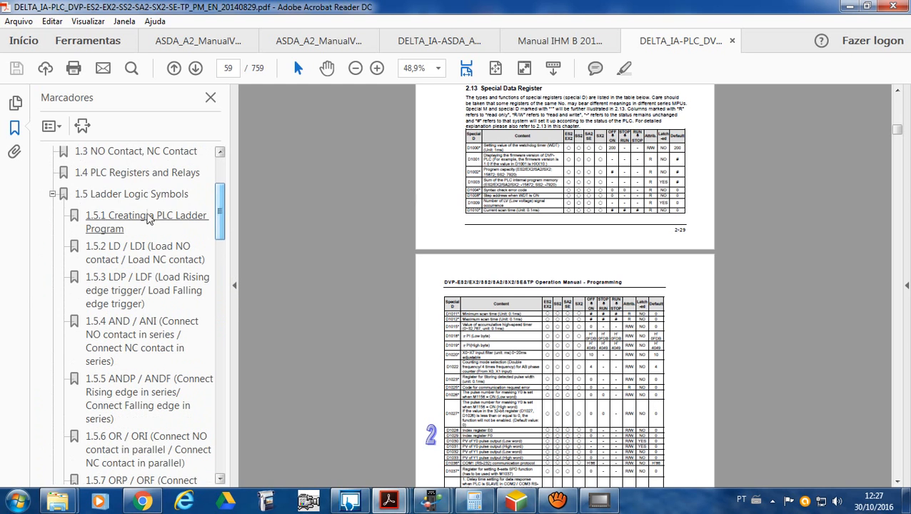
left_click(52, 194)
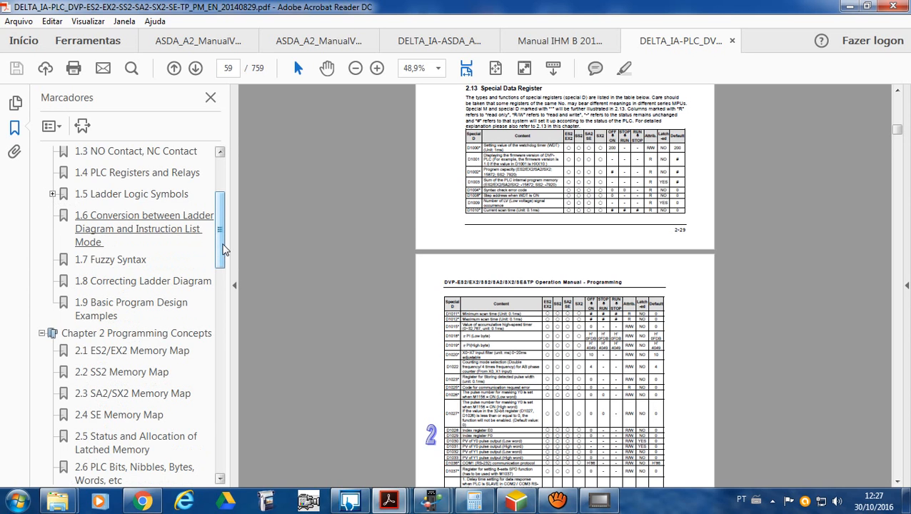
left_click_drag(223, 249, 205, 311)
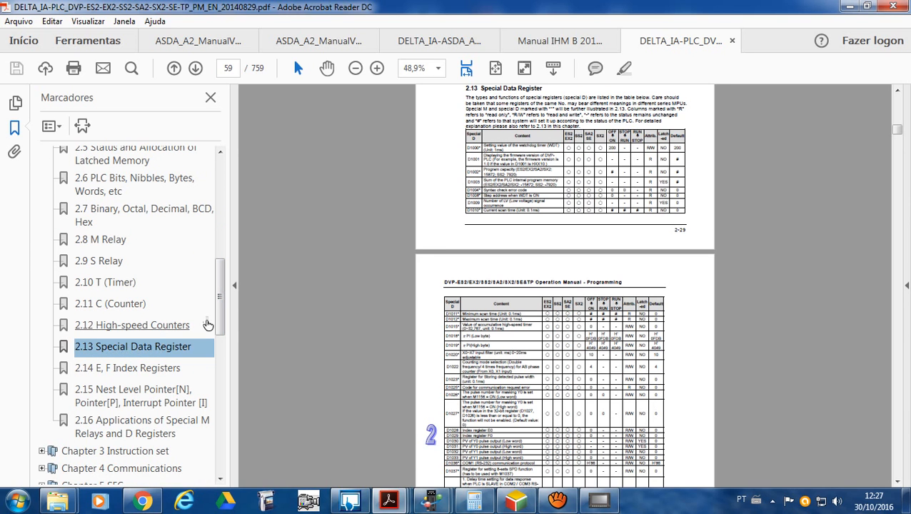
Step: Enlarge the manual page to 100% and go to section 2.16 Applications of Special M Relays and D Registers
left_click(377, 69)
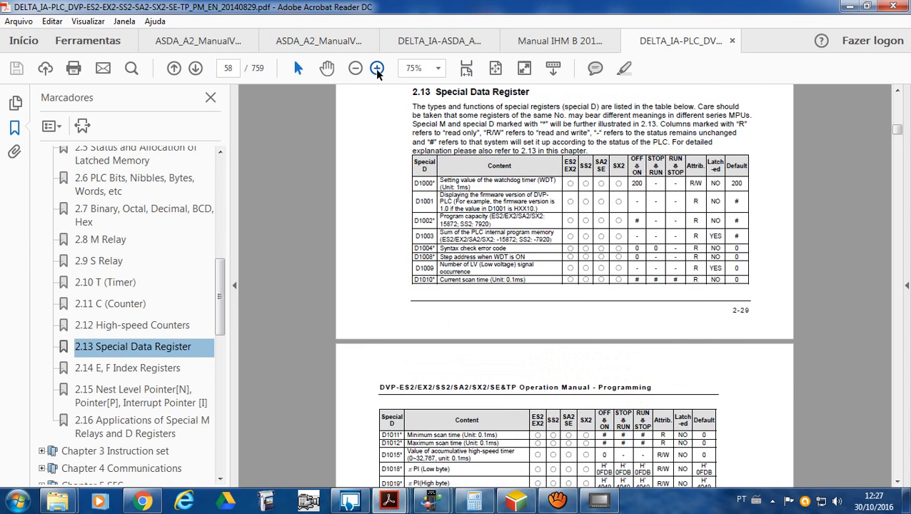
left_click(377, 69)
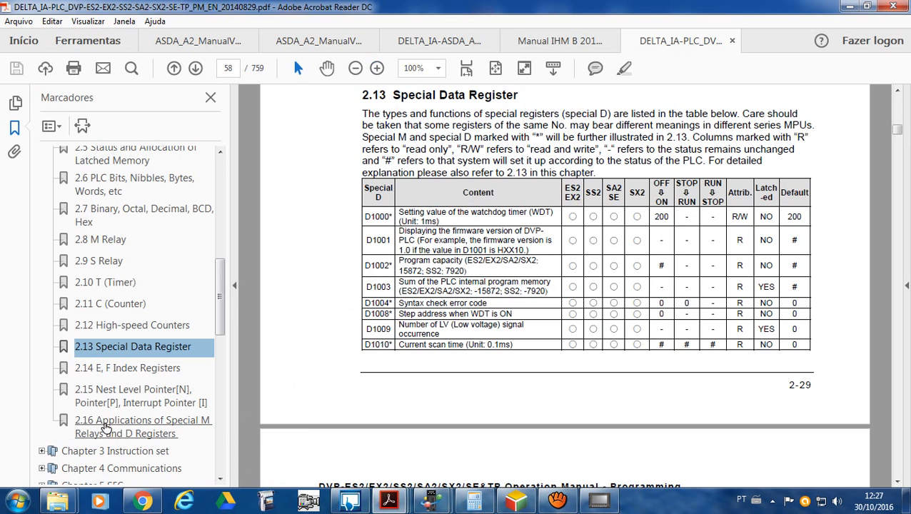
left_click(159, 428)
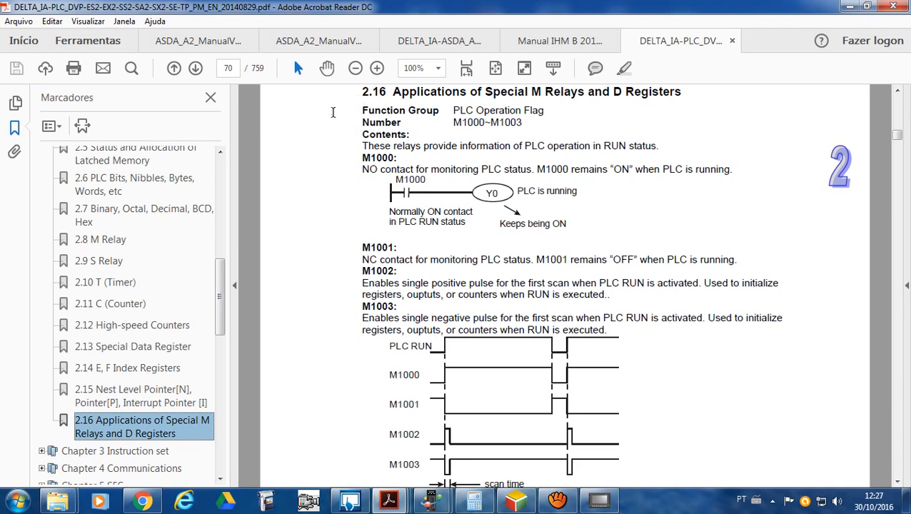
Step: Look through the function groups of section 2.16 from M1000 to M1033 for the serial communication registers
scroll(423, 256, "down", 10)
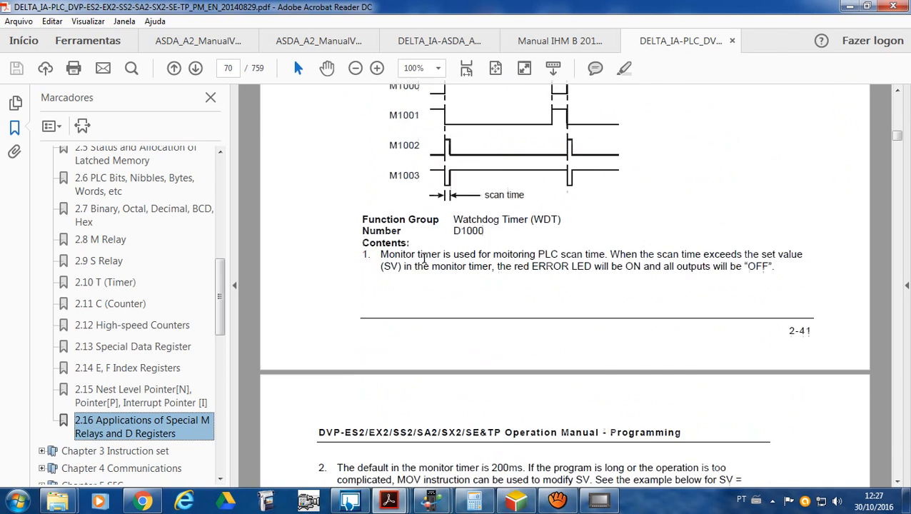
scroll(424, 258, "down", 10)
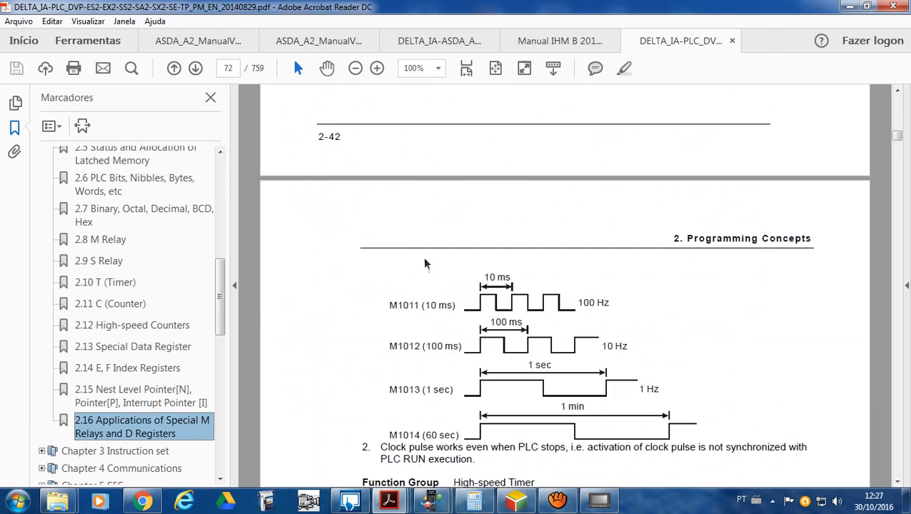
scroll(424, 258, "down", 10)
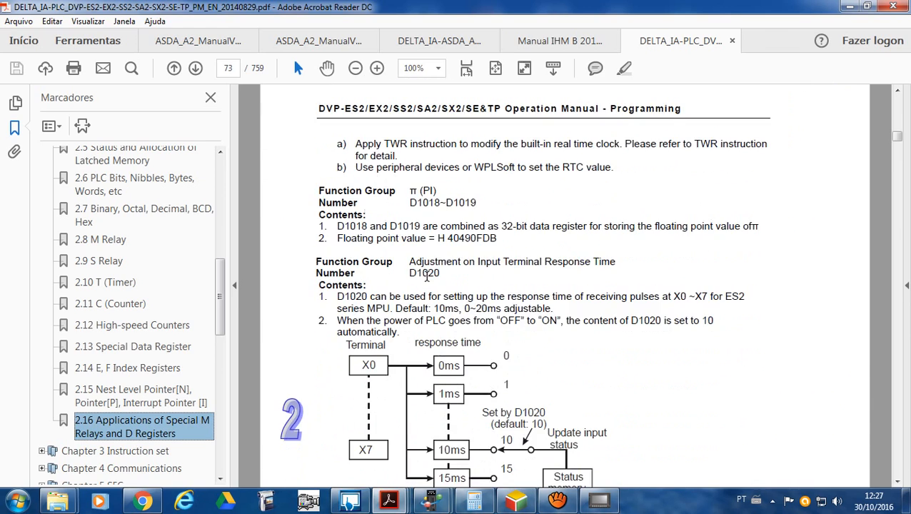
scroll(474, 289, "down", 10)
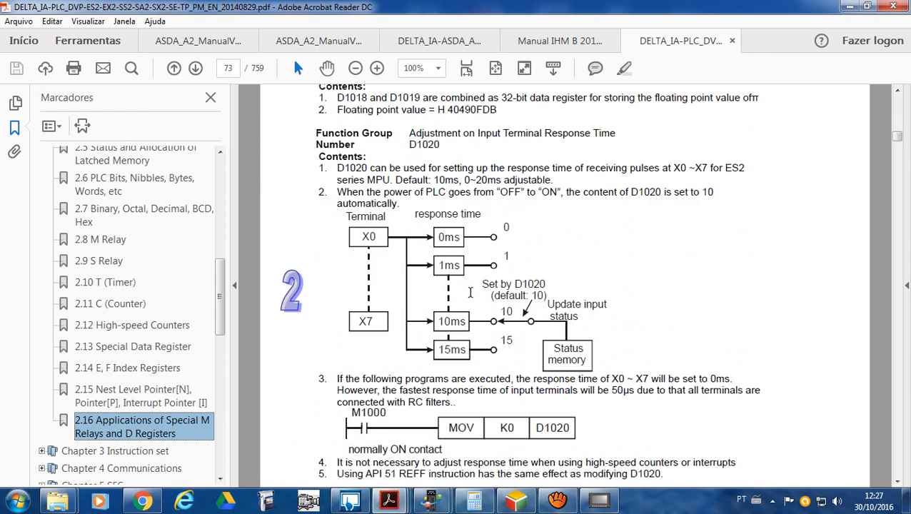
scroll(470, 293, "down", 3)
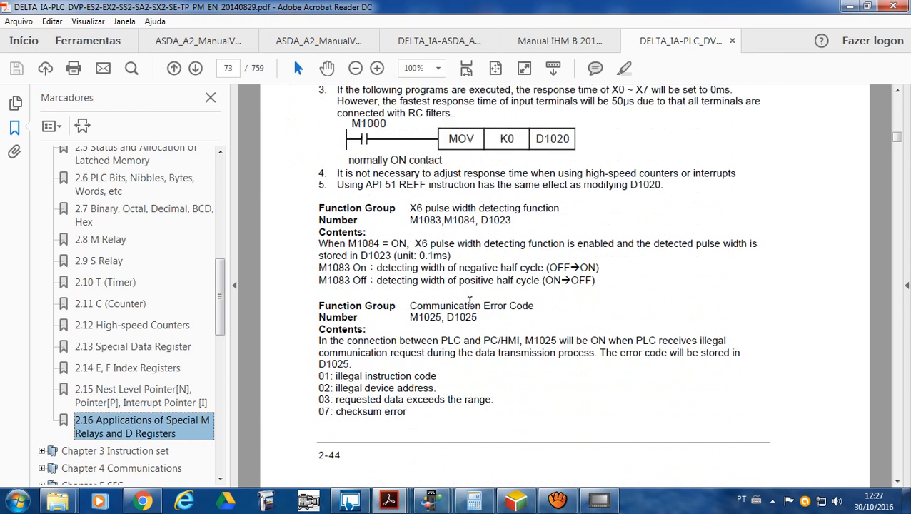
scroll(460, 297, "down", 2)
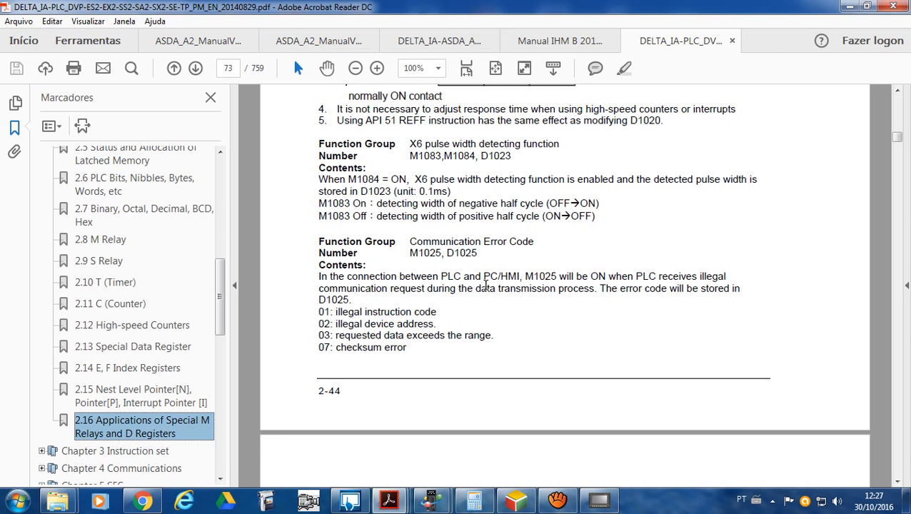
scroll(486, 285, "up", 4)
scroll(486, 286, "down", 5)
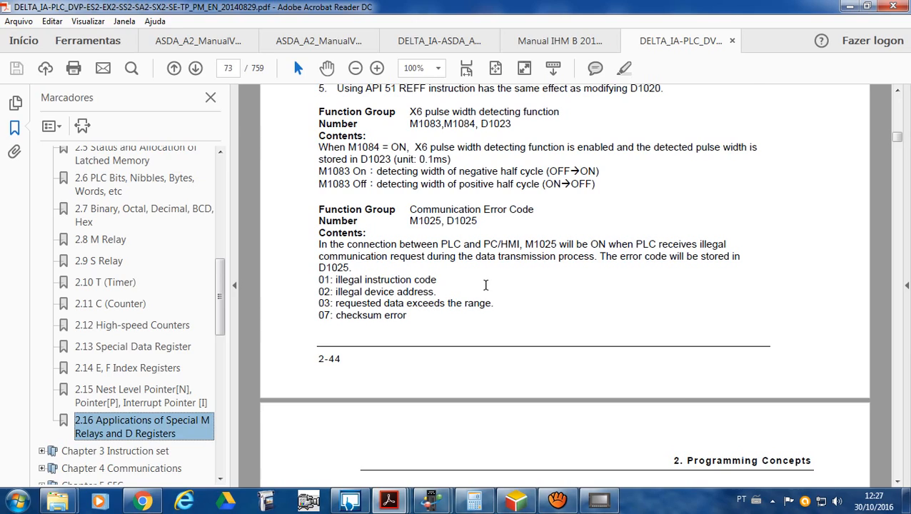
scroll(486, 285, "down", 9)
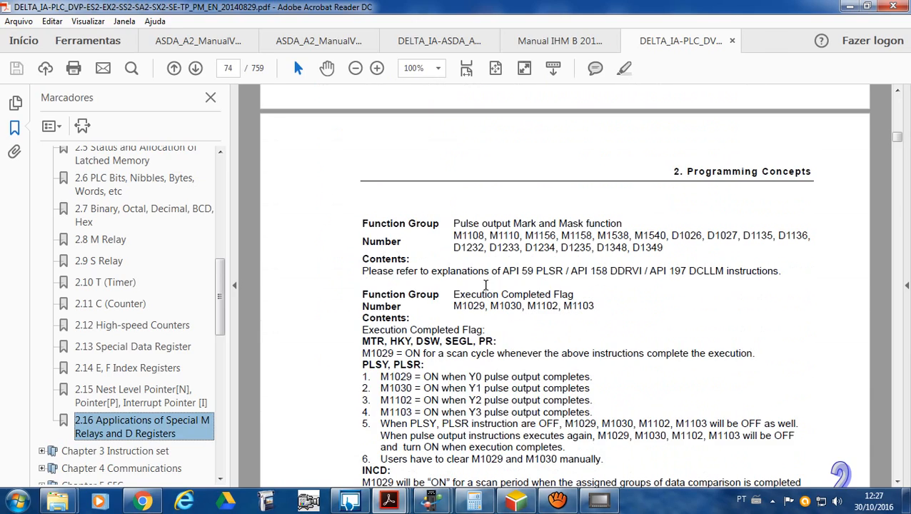
scroll(485, 286, "down", 10)
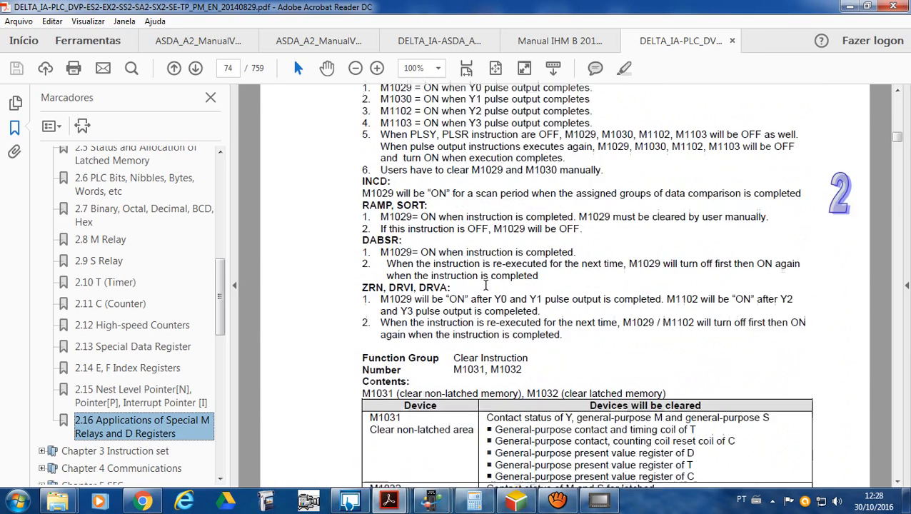
scroll(502, 311, "up", 1)
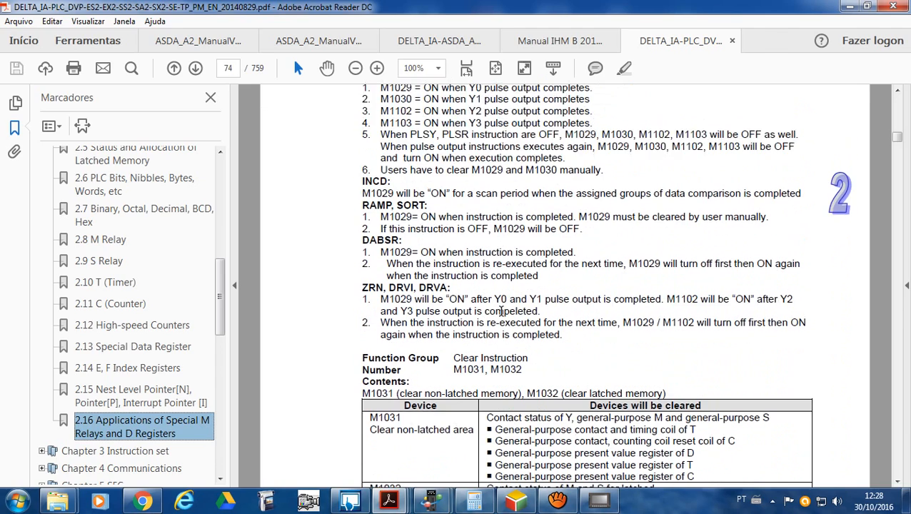
scroll(502, 312, "down", 5)
scroll(502, 312, "down", 8)
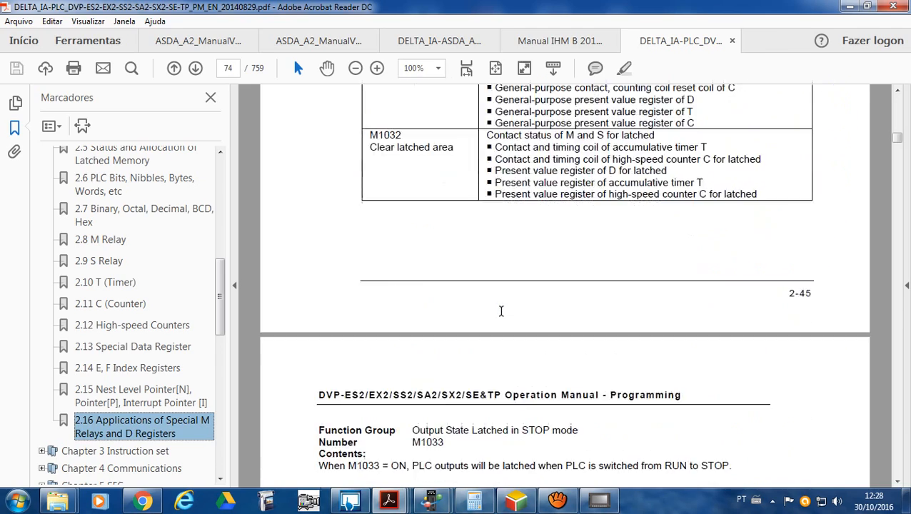
scroll(501, 311, "up", 20)
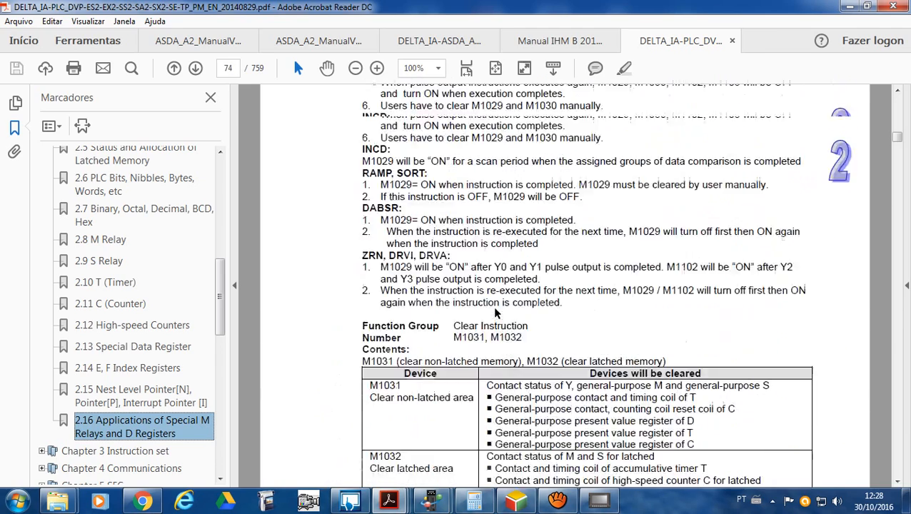
scroll(492, 307, "up", 15)
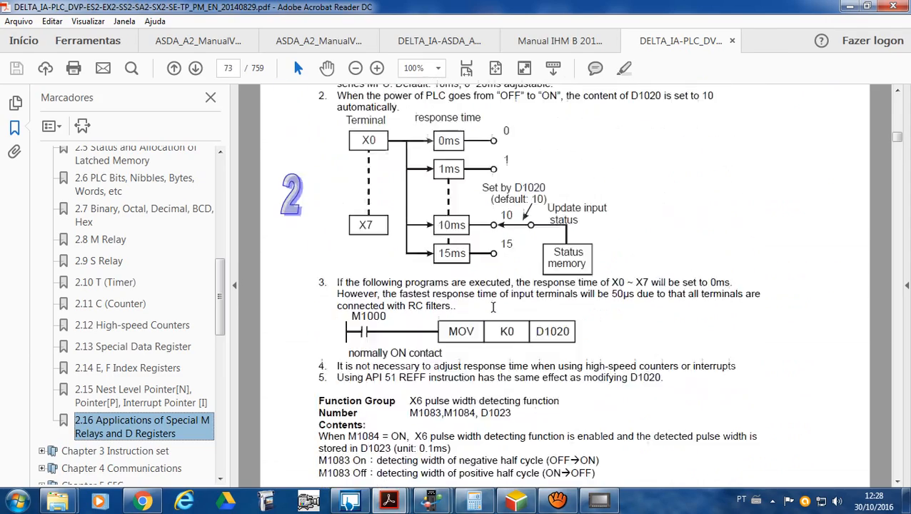
Step: Find the COM Port Function group in section 2.16 and examine its communication format bit table down to b15
scroll(493, 307, "down", 9)
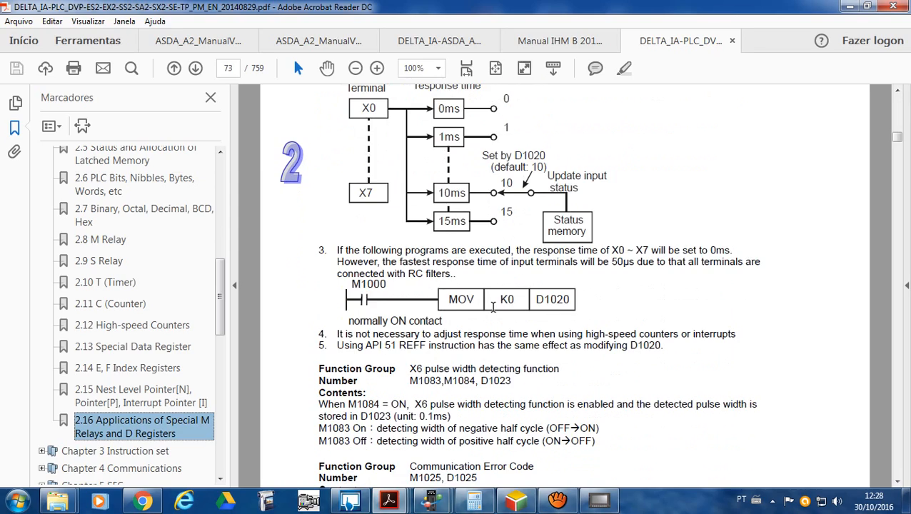
scroll(493, 307, "down", 1)
scroll(493, 307, "down", 3)
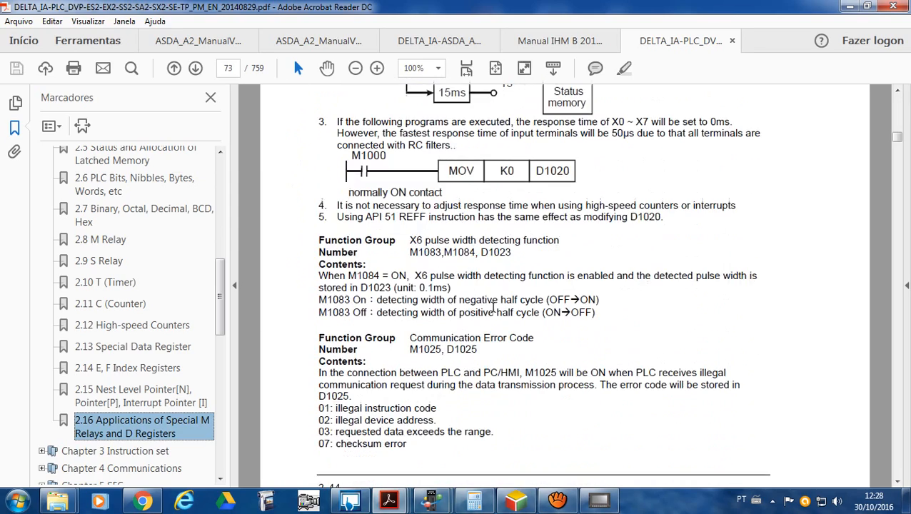
scroll(493, 307, "down", 12)
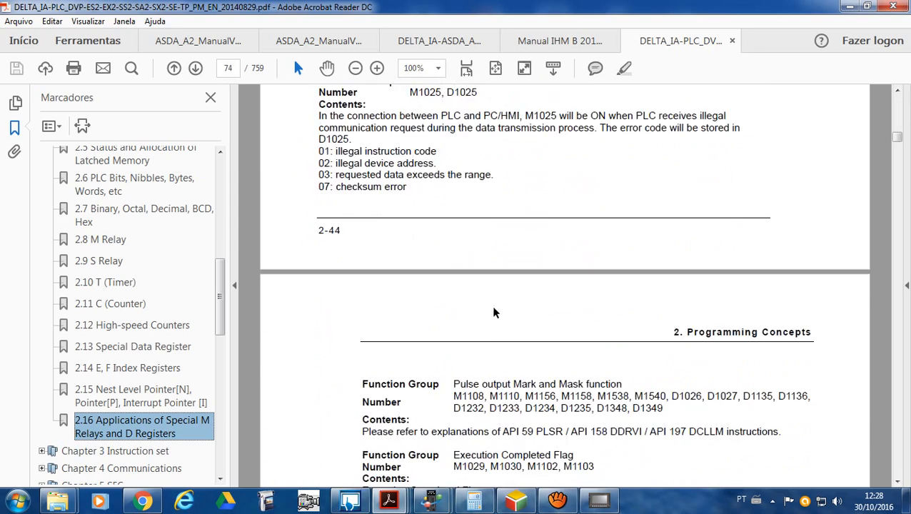
scroll(491, 306, "down", 12)
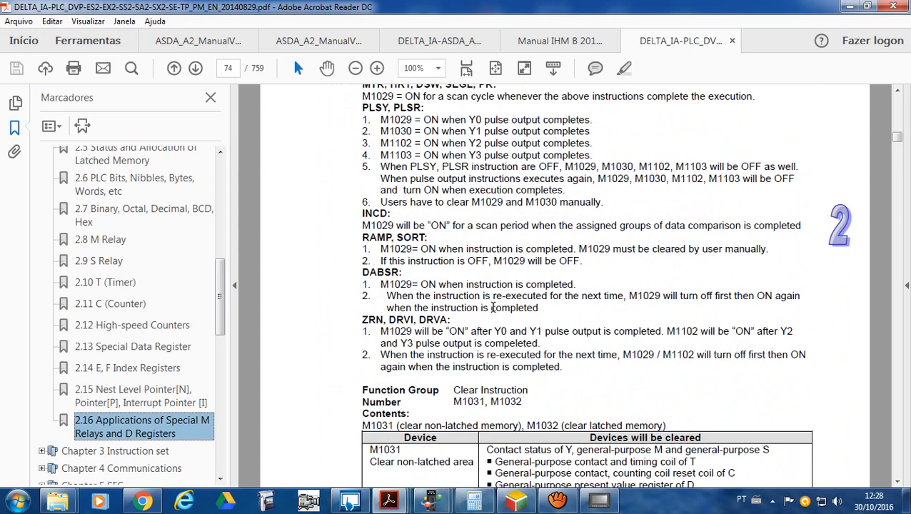
scroll(493, 307, "down", 15)
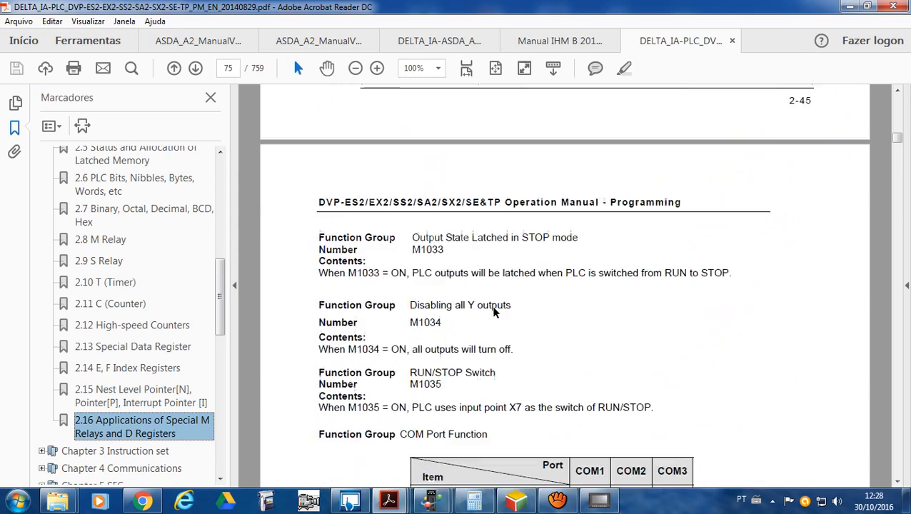
scroll(492, 313, "down", 4)
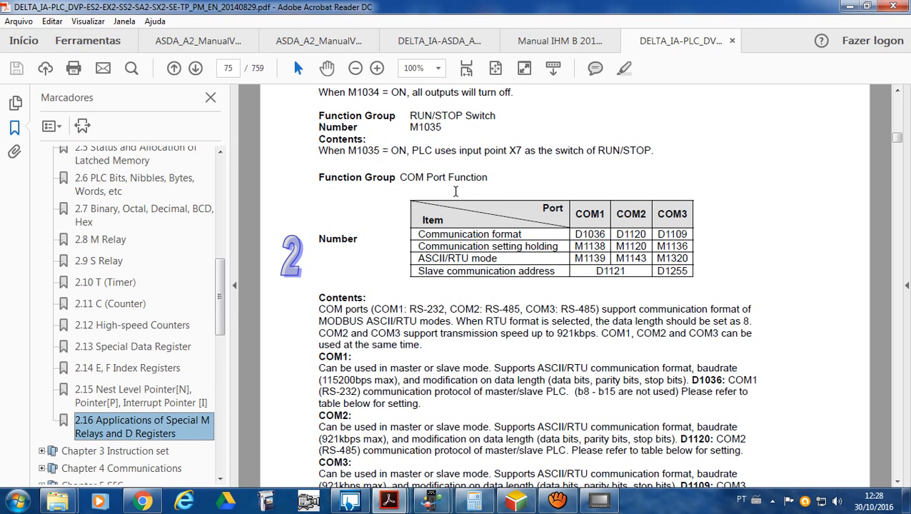
scroll(455, 191, "down", 18)
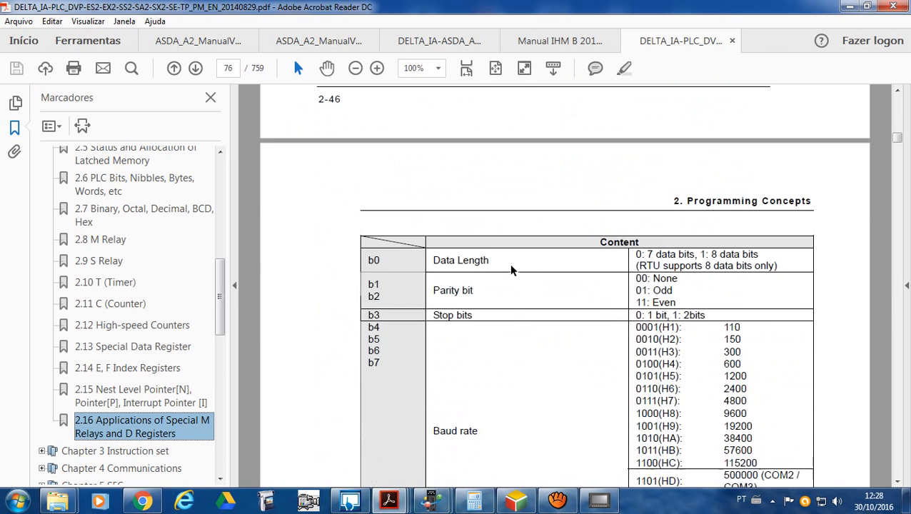
scroll(509, 264, "down", 4)
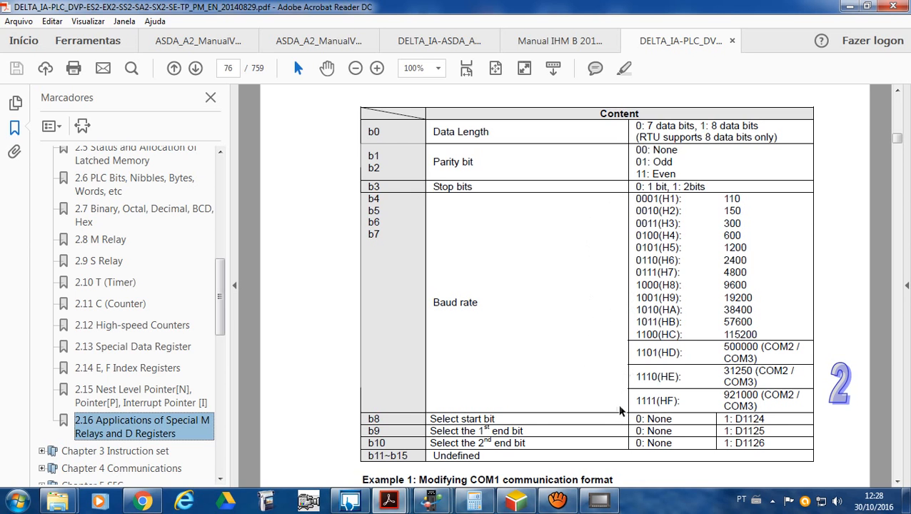
Step: Check the D1120 setting of Network 1 in ISPSoft and return to the communication format table in the PLC manual
left_click(516, 500)
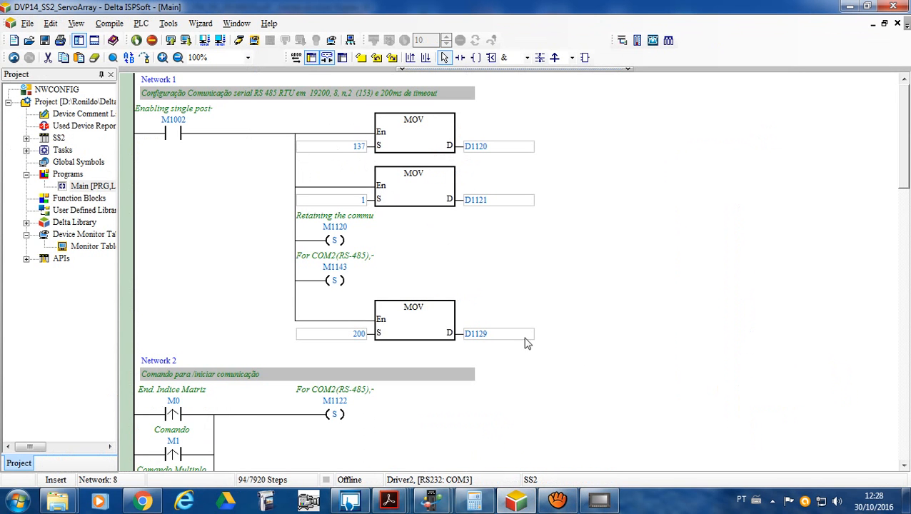
mouse_move(391, 502)
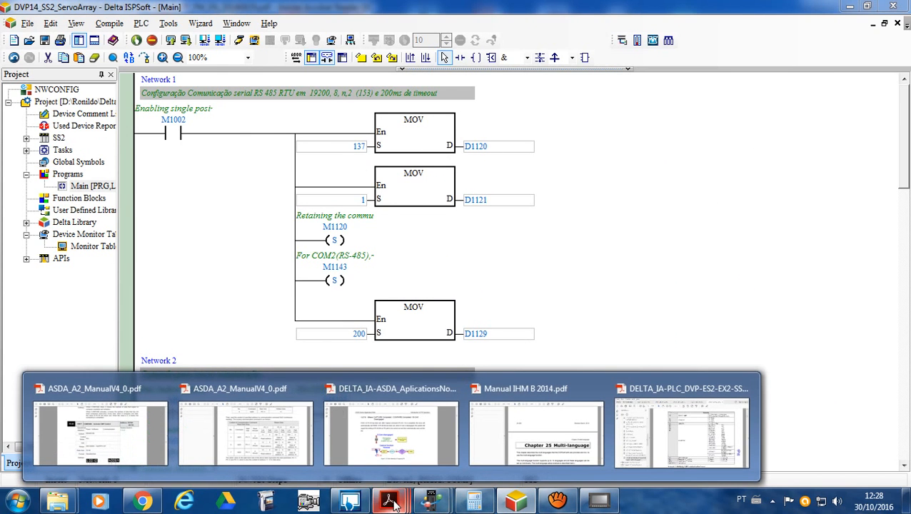
left_click(700, 447)
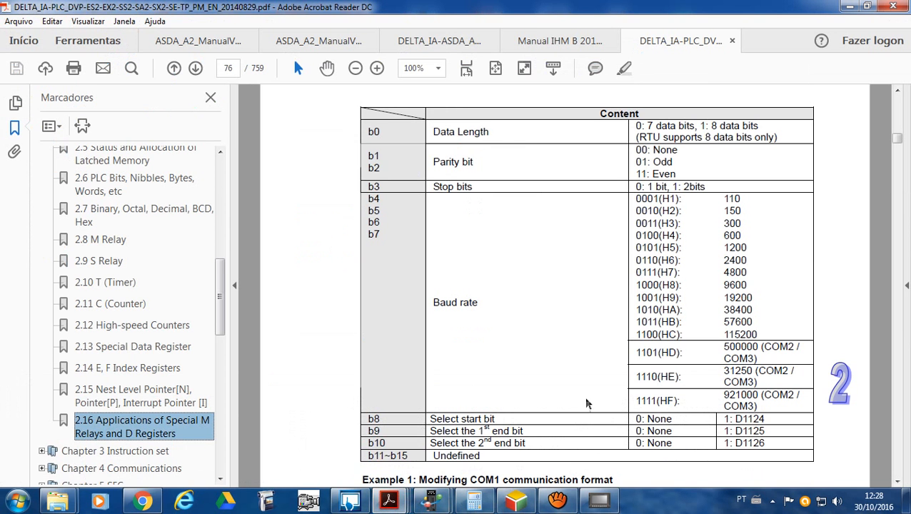
left_click(308, 309)
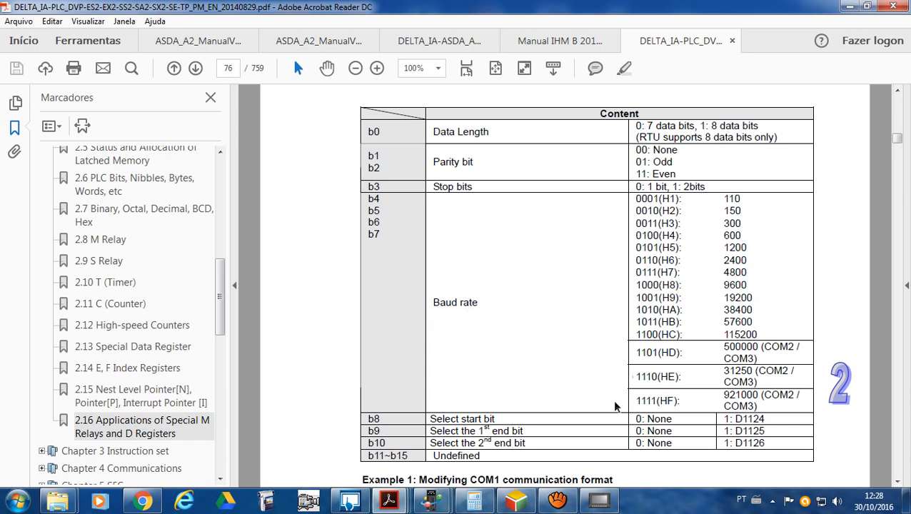
Step: Switch to Calculator, place it beside the table's value column, and enter decimal 137 for its binary form
left_click(471, 502)
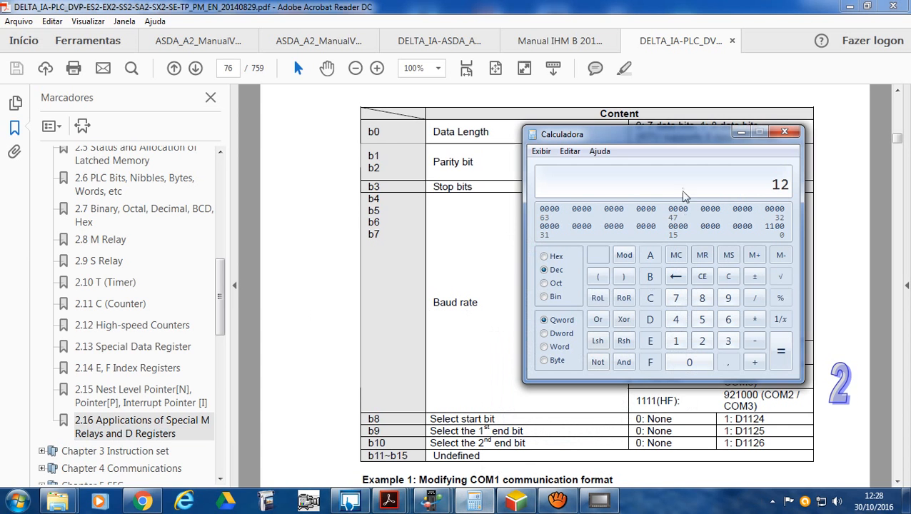
left_click_drag(661, 141, 397, 104)
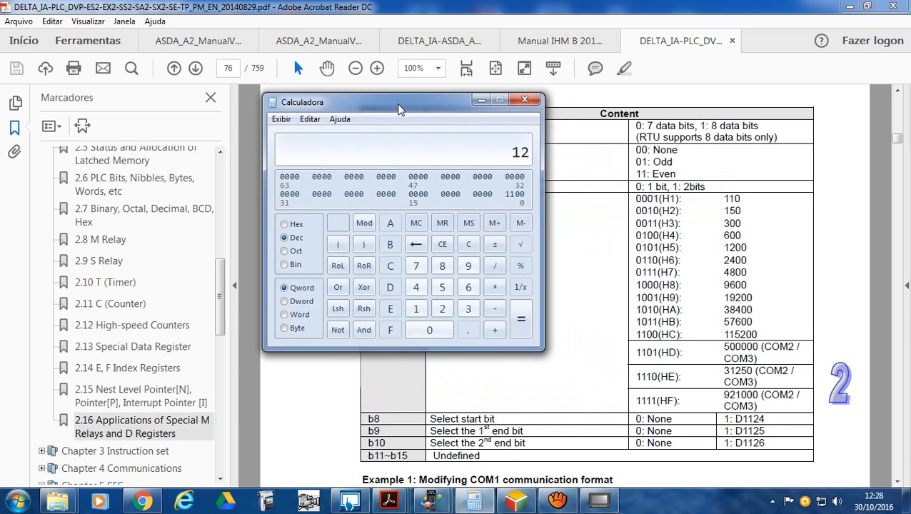
left_click(470, 247)
left_click(416, 311)
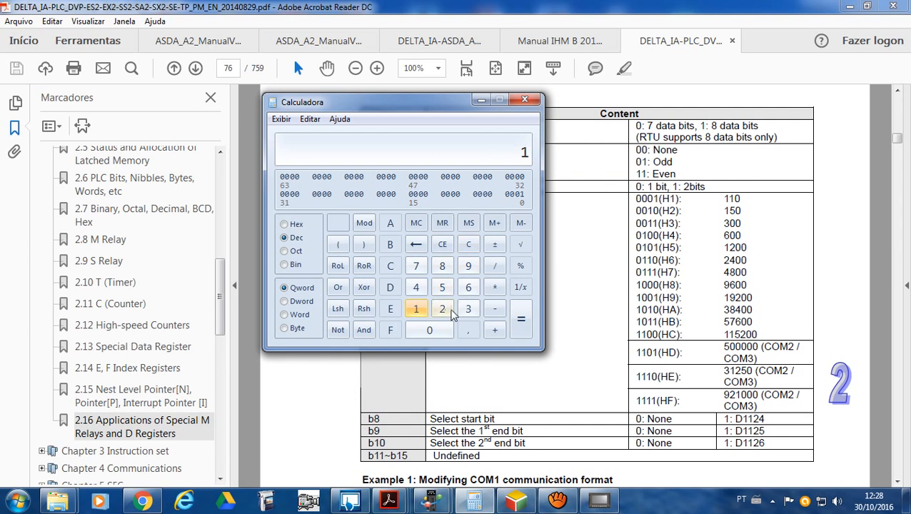
left_click(467, 309)
left_click(416, 267)
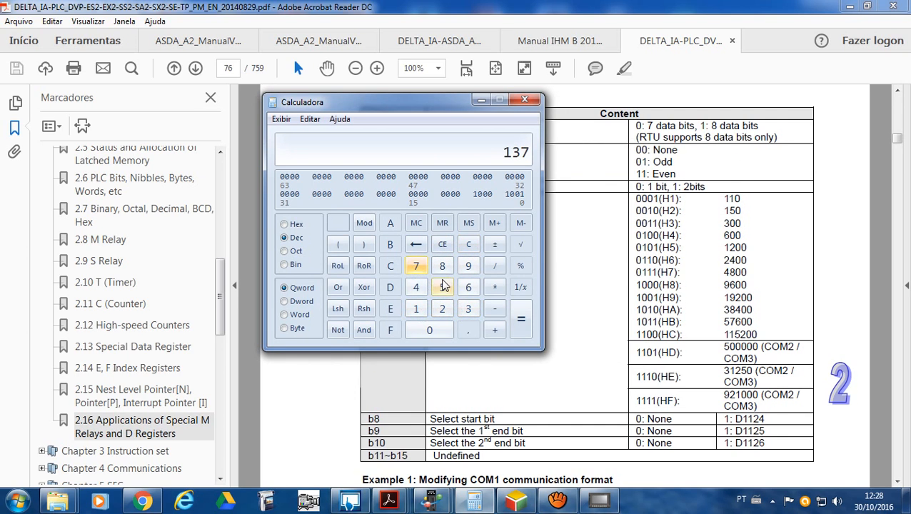
left_click(470, 250)
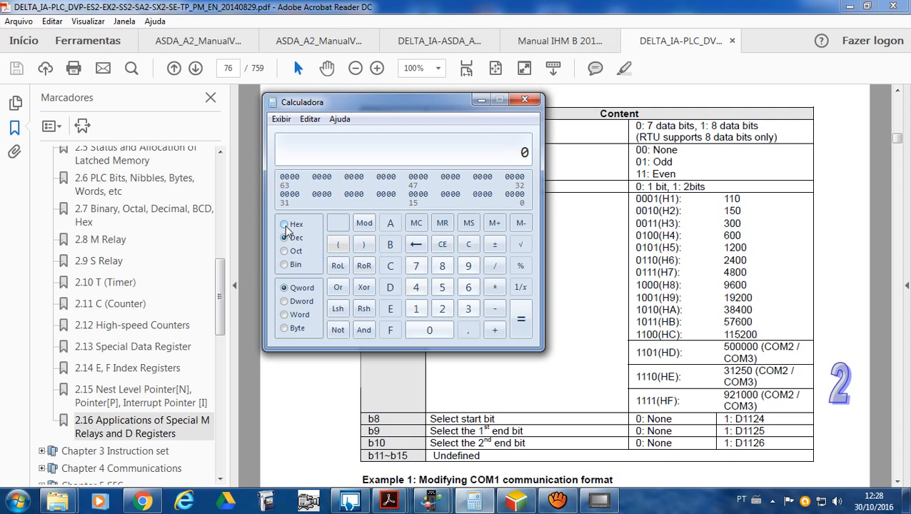
left_click(417, 311)
left_click(467, 310)
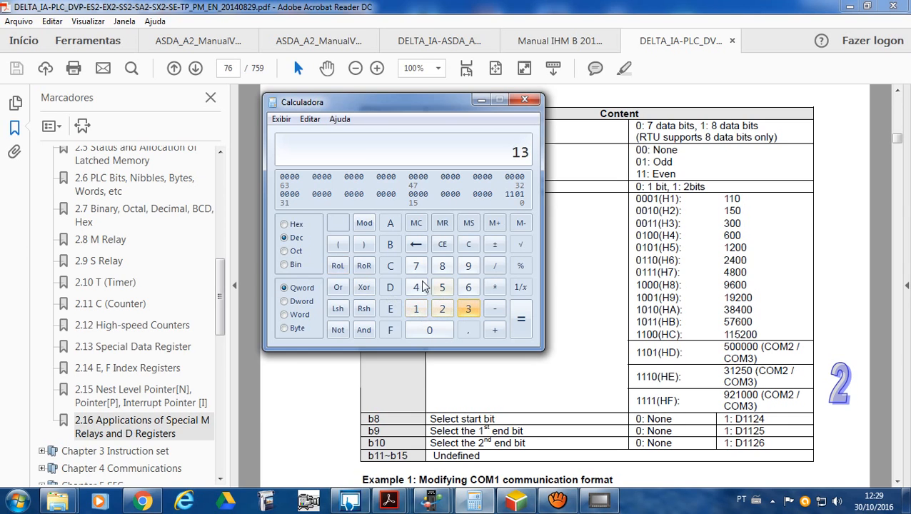
left_click(415, 268)
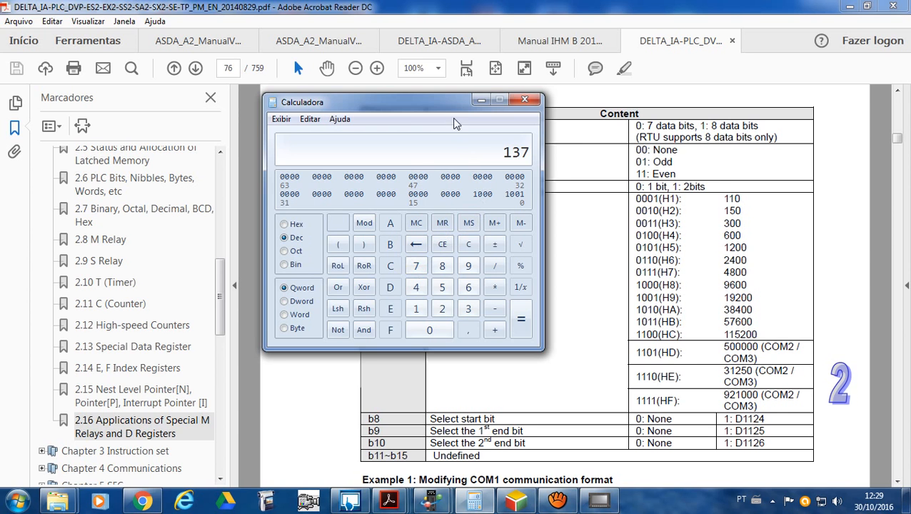
Step: Compare the binary bits of 137 with the data length, parity, stop bit and baud rate rows, repositioning Calculator over the table
left_click_drag(445, 107, 532, 146)
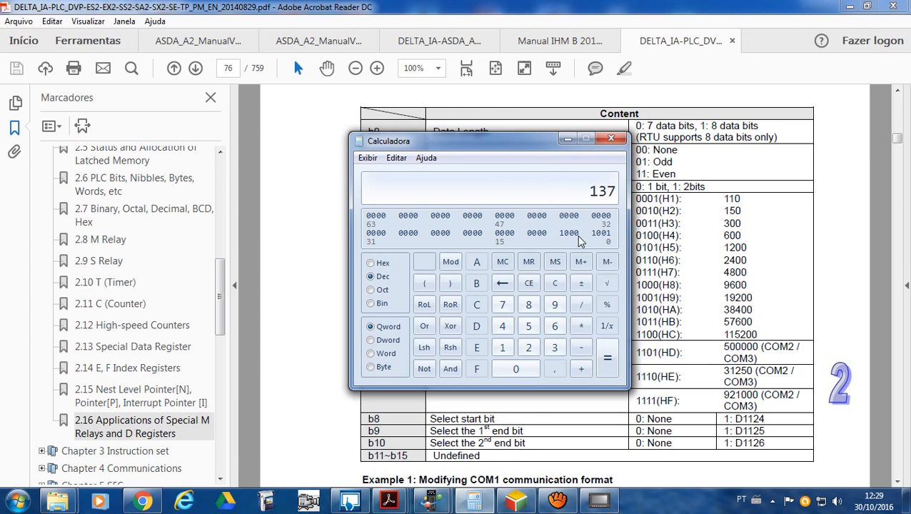
left_click_drag(537, 144, 666, 307)
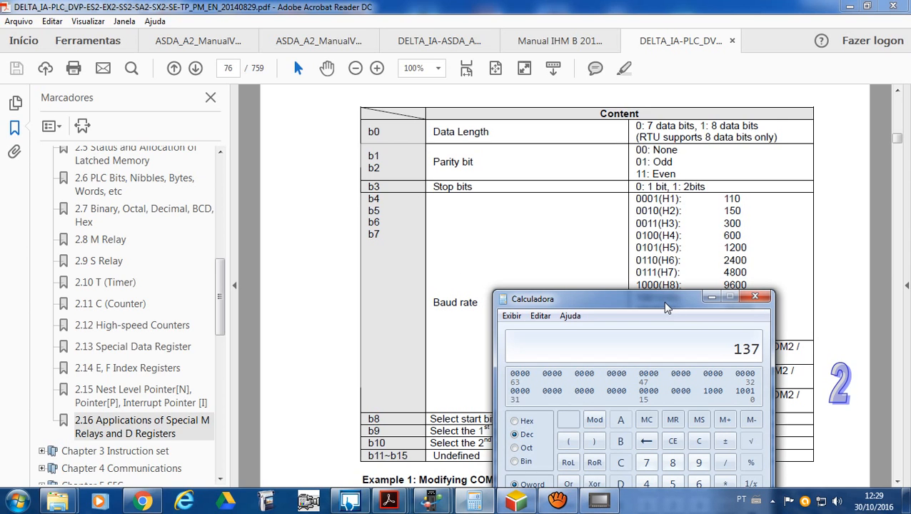
left_click_drag(665, 307, 612, 243)
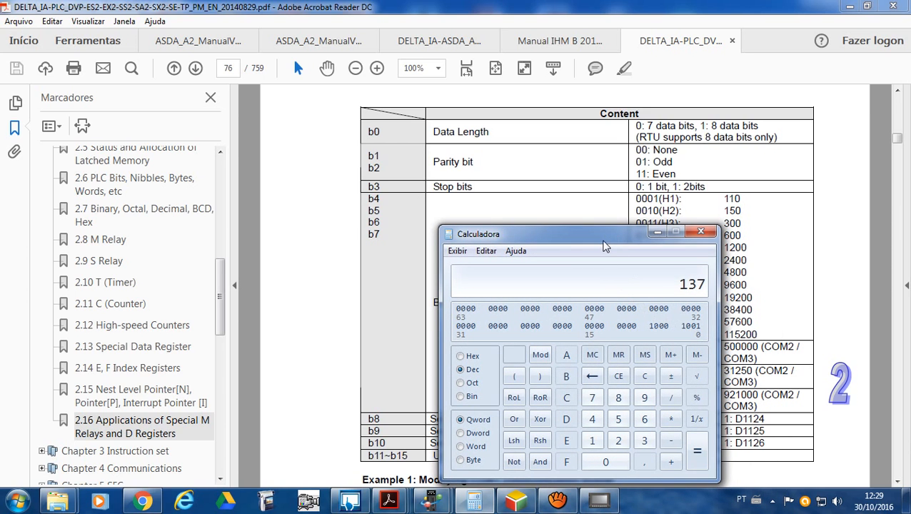
left_click_drag(603, 243, 599, 228)
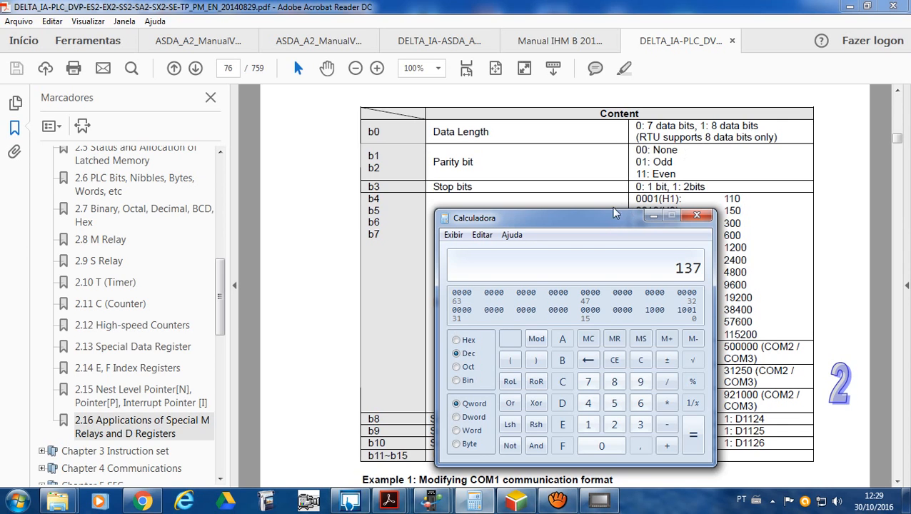
left_click_drag(604, 227, 585, 213)
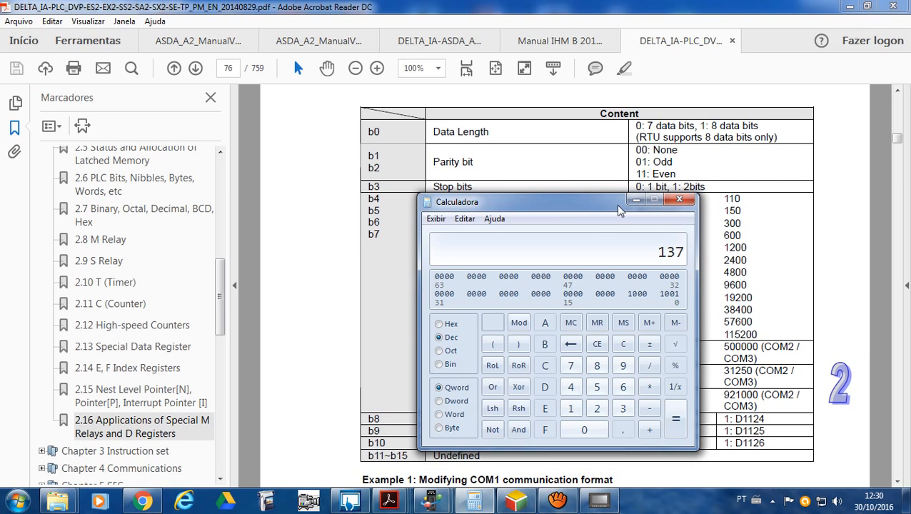
left_click_drag(579, 205, 547, 191)
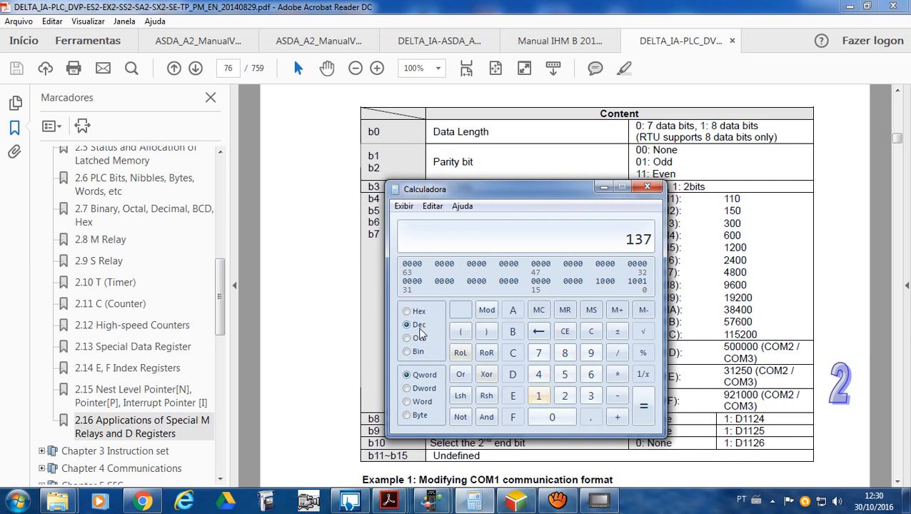
Step: Clear Calculator and enter decimal 153 to compare its binary bits with the communication format table
left_click(590, 332)
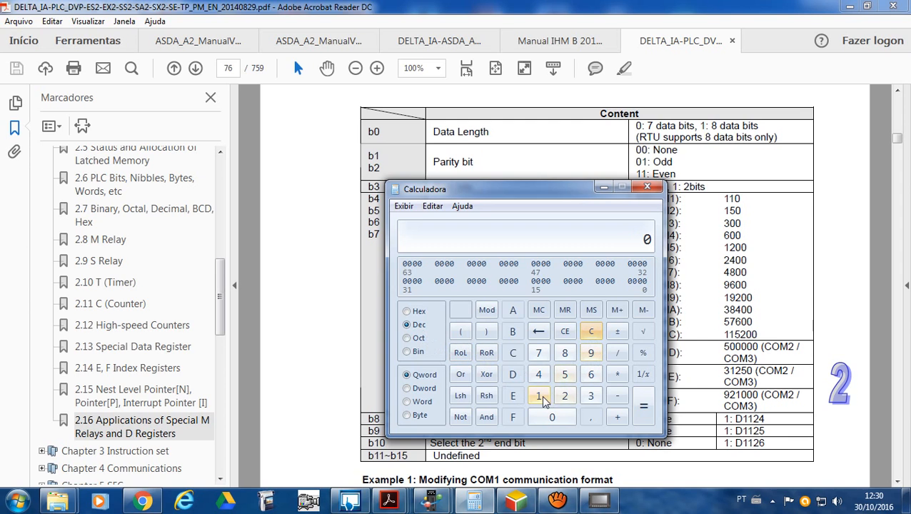
left_click(569, 379)
left_click(586, 394)
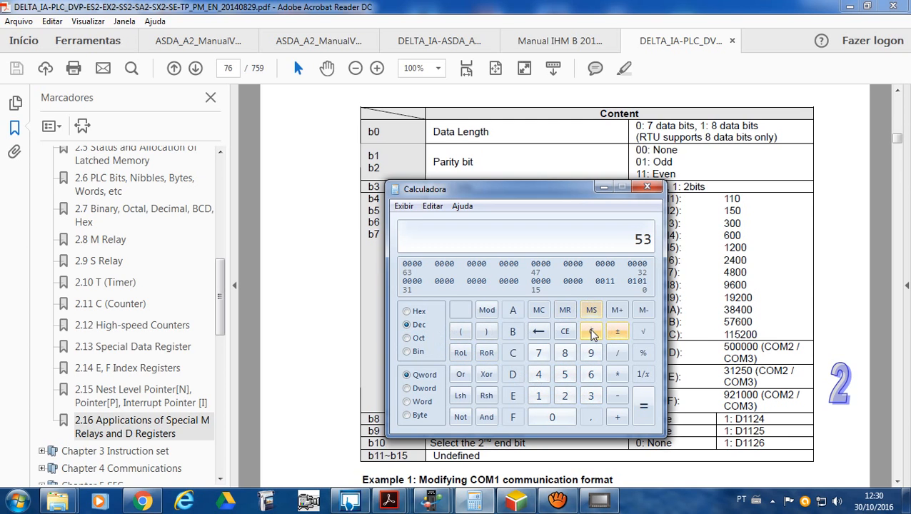
left_click(591, 331)
left_click(539, 396)
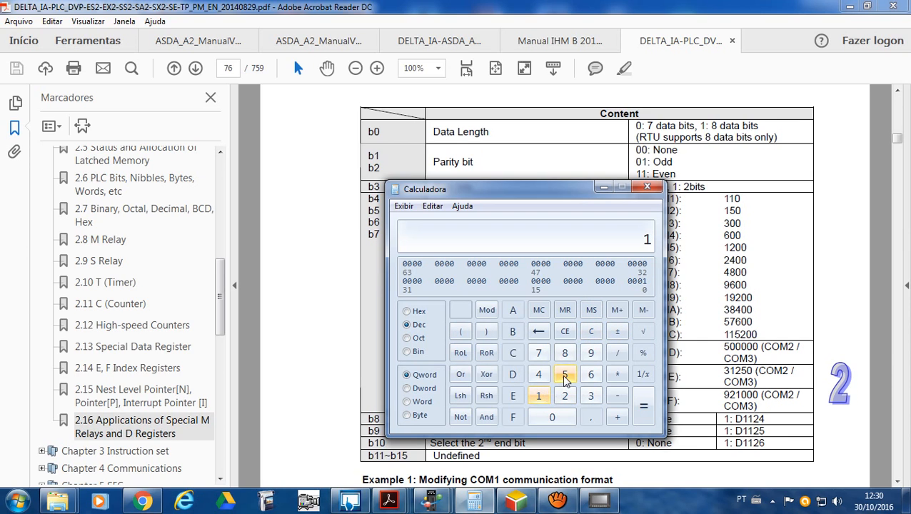
left_click(564, 375)
left_click(586, 396)
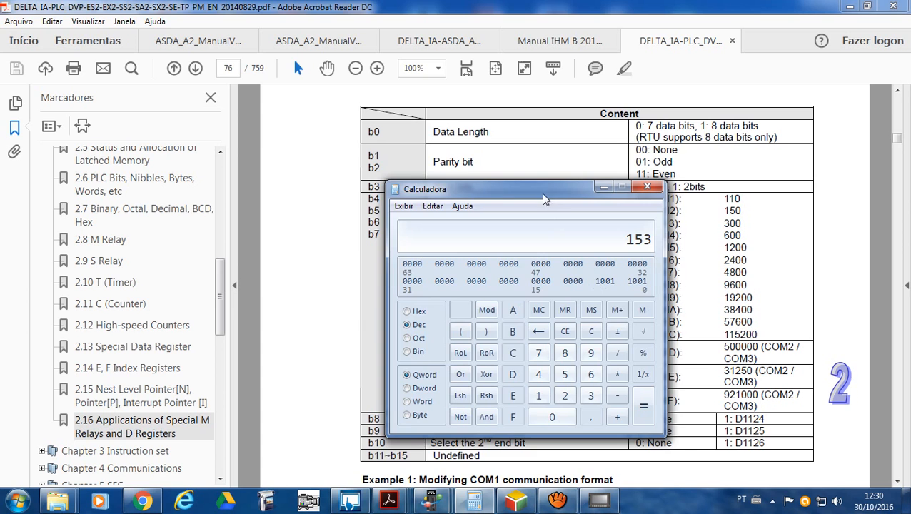
left_click_drag(546, 201, 550, 139)
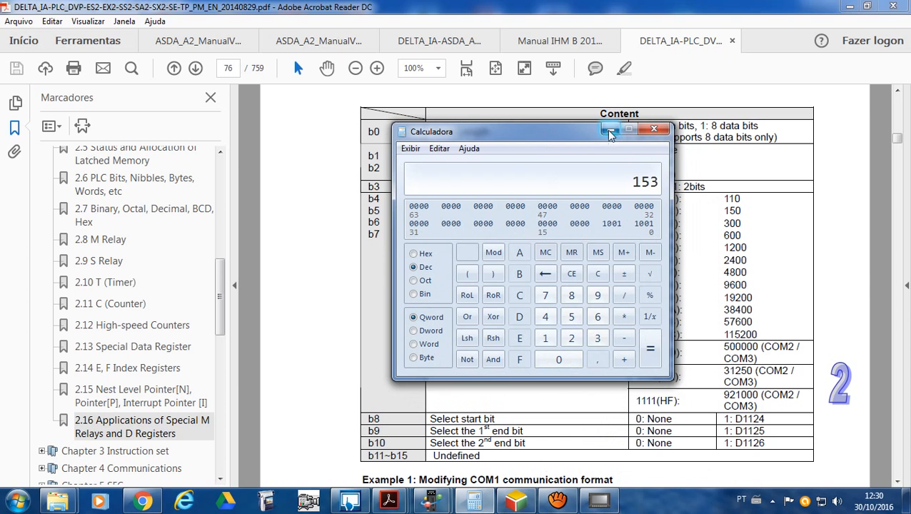
Step: Switch to ISPSoft and examine the communication start conditions in Network 2 and the MODWR, MODRD and MODRW instructions in Networks 3 to 6
left_click(515, 503)
left_click(513, 503)
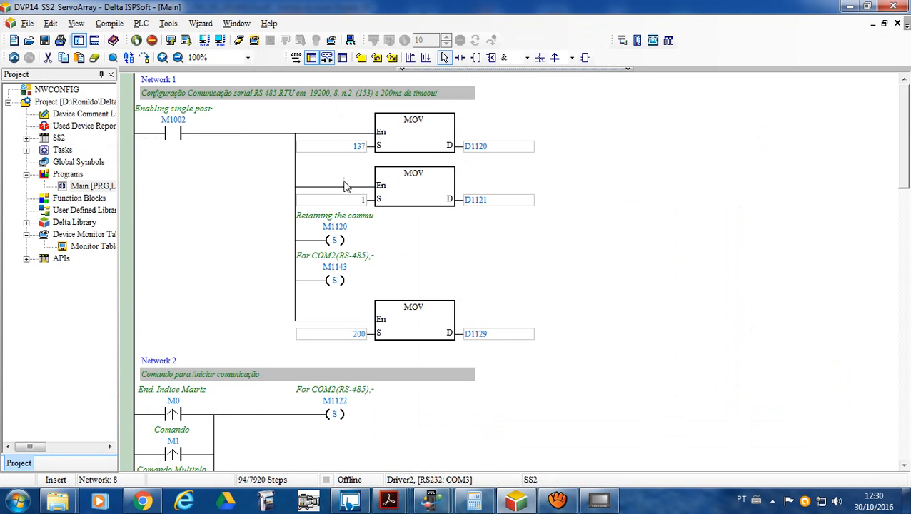
scroll(333, 221, "down", 2)
scroll(321, 245, "down", 10)
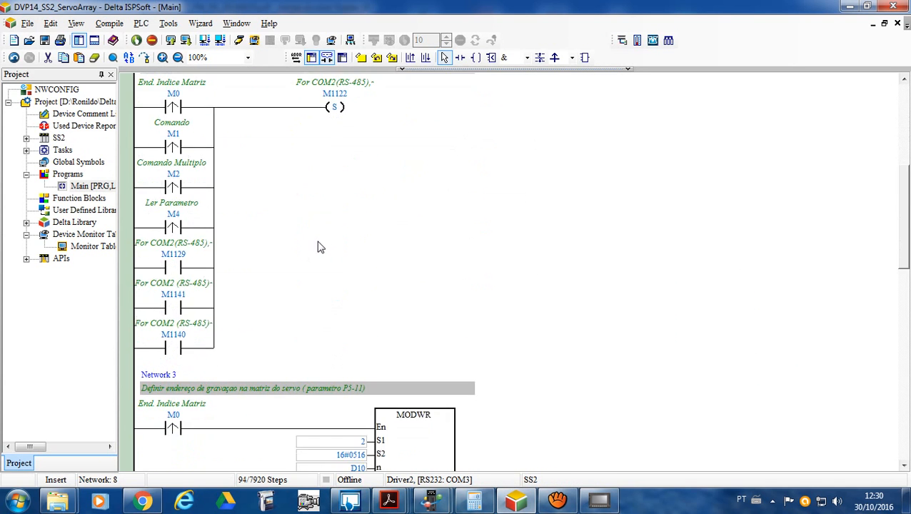
scroll(279, 243, "up", 4)
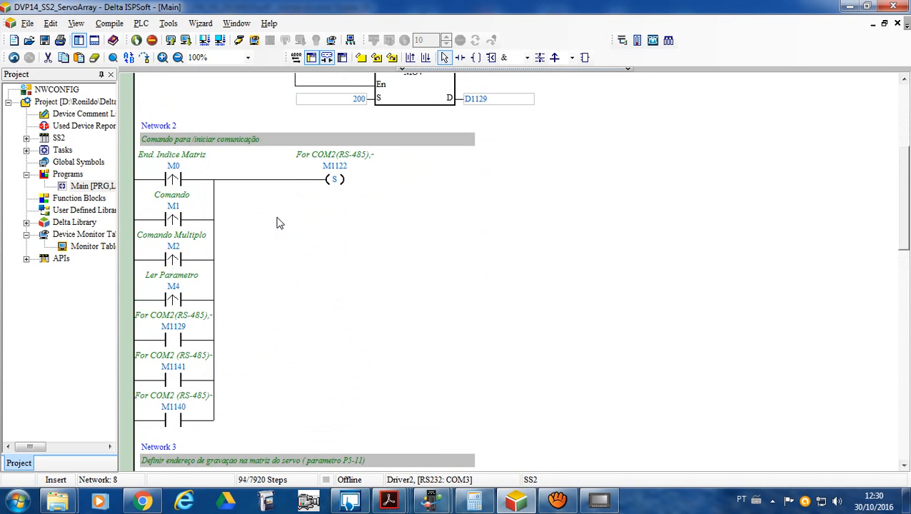
scroll(282, 235, "down", 3)
scroll(281, 233, "down", 7)
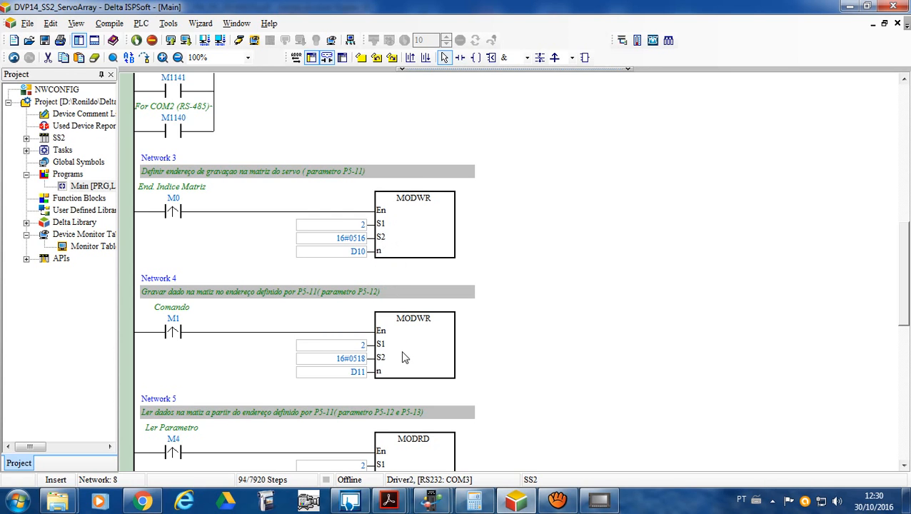
scroll(404, 357, "down", 5)
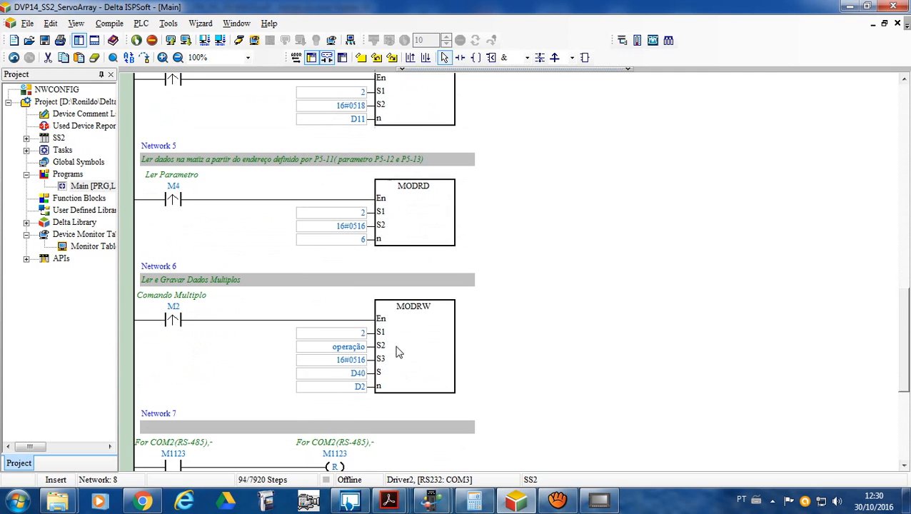